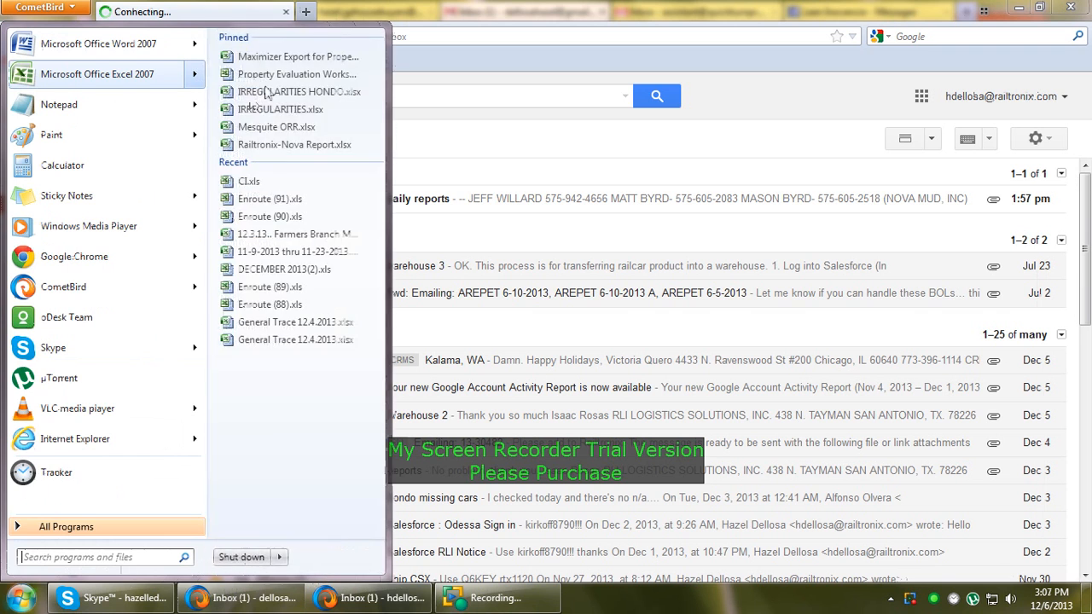
- Open the pinned workbook Railtronix-Nova Report.xlsx in Excel
{"action": "left_click", "coordinate": [283, 146]}
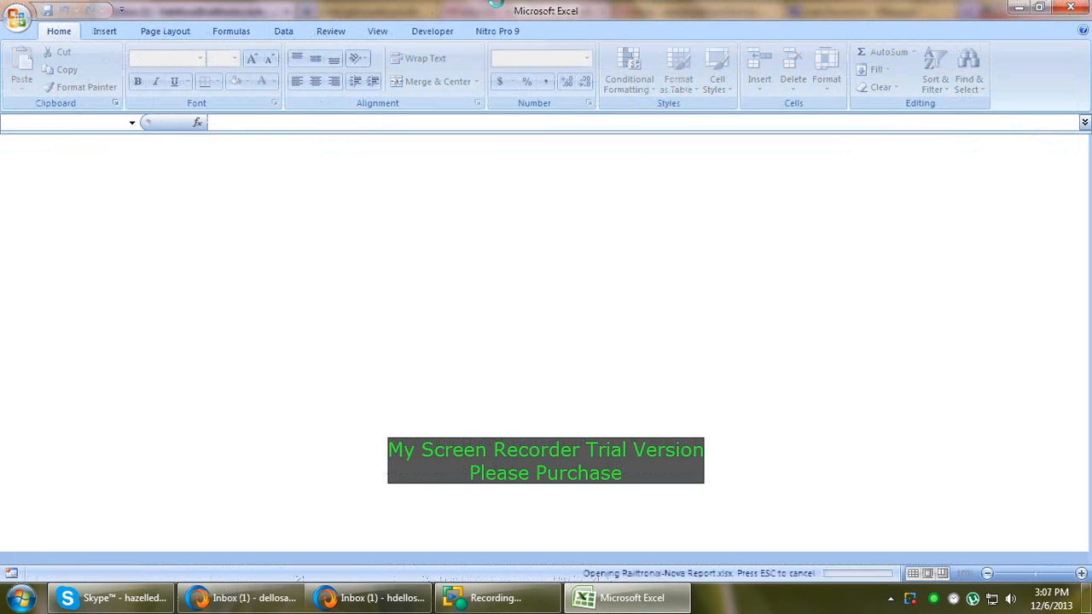
{"action": "left_click", "coordinate": [52, 194]}
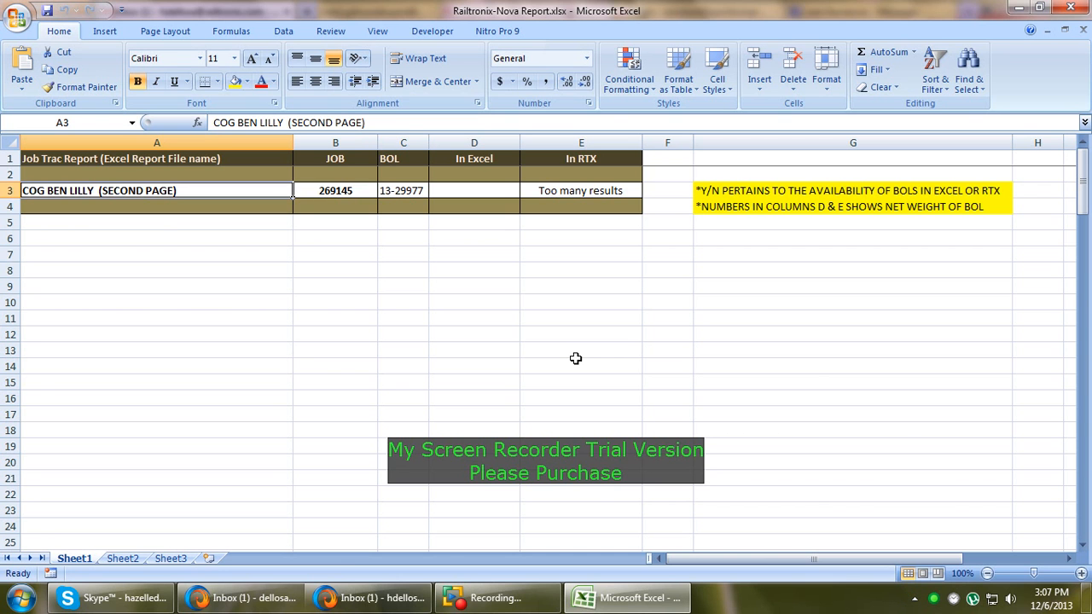
- Switch to the Gmail inbox, open the "daily reports" message and download all its attachments together
{"action": "left_click", "coordinate": [376, 598]}
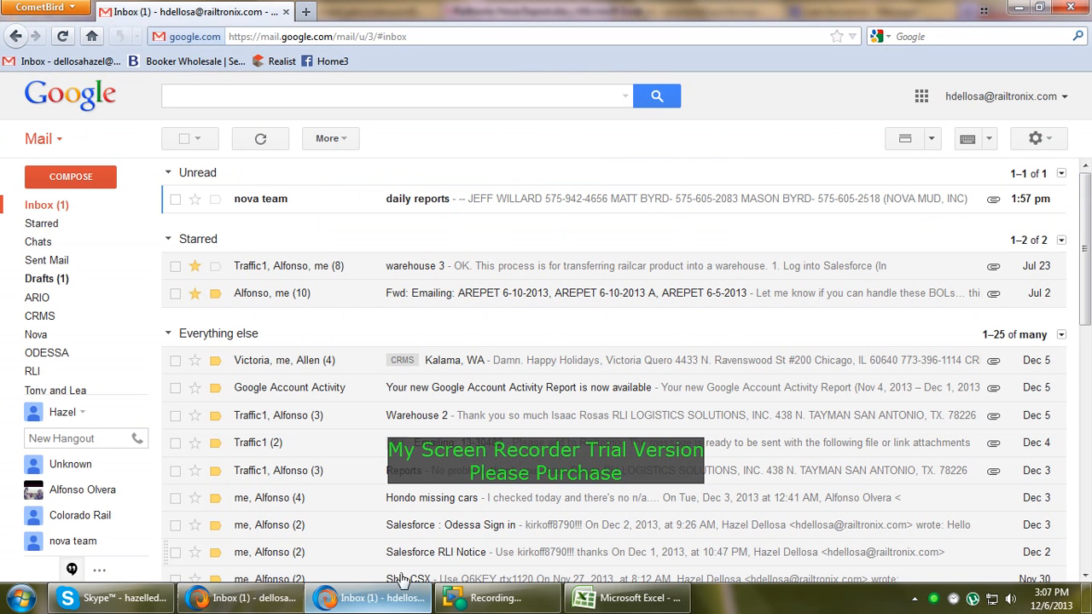
{"action": "left_click", "coordinate": [503, 214]}
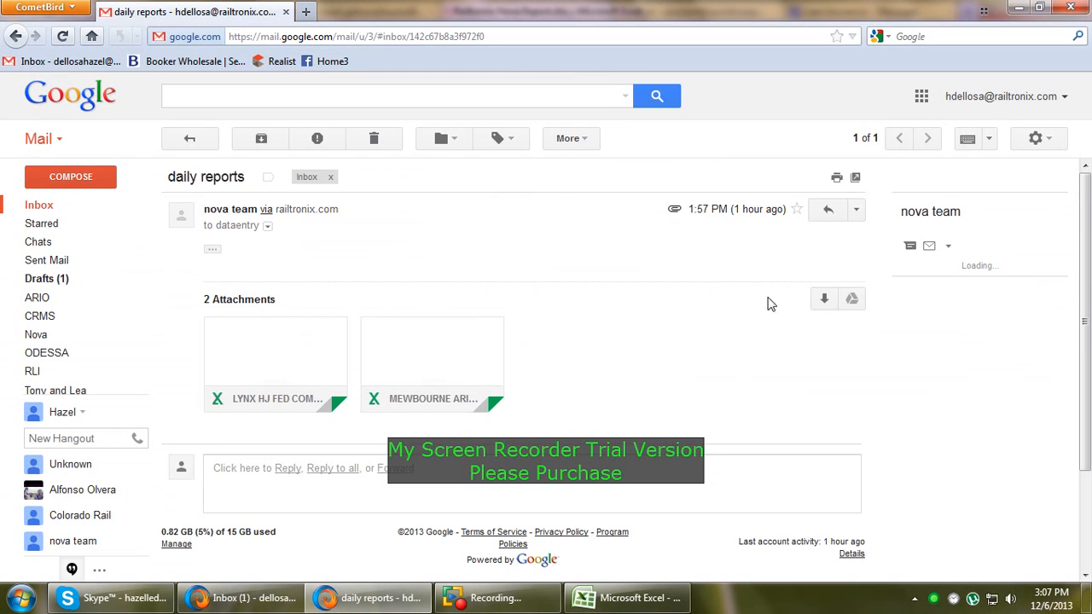
{"action": "left_click", "coordinate": [825, 299]}
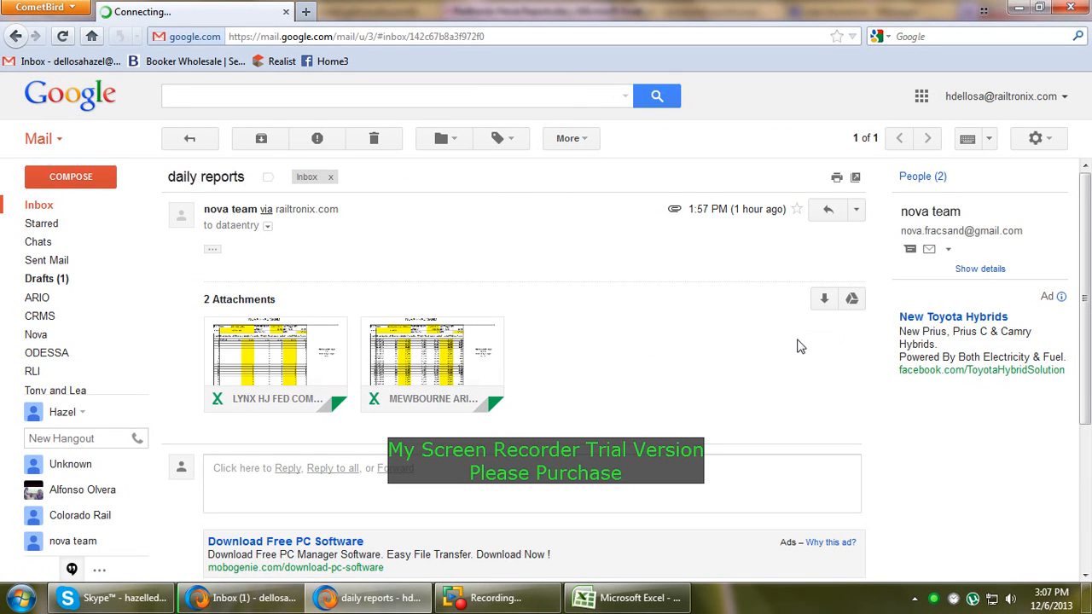
- Open the downloaded dailyreports(5).zip archive in WinRAR and dismiss the licence purchase reminder
{"action": "left_click", "coordinate": [428, 139]}
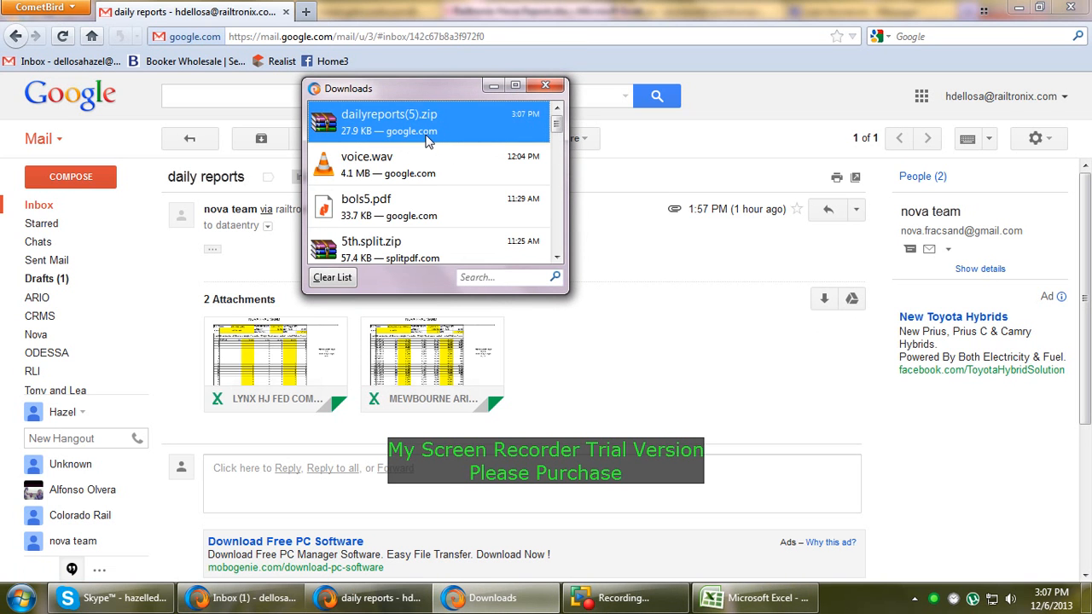
{"action": "double_click", "coordinate": [428, 139]}
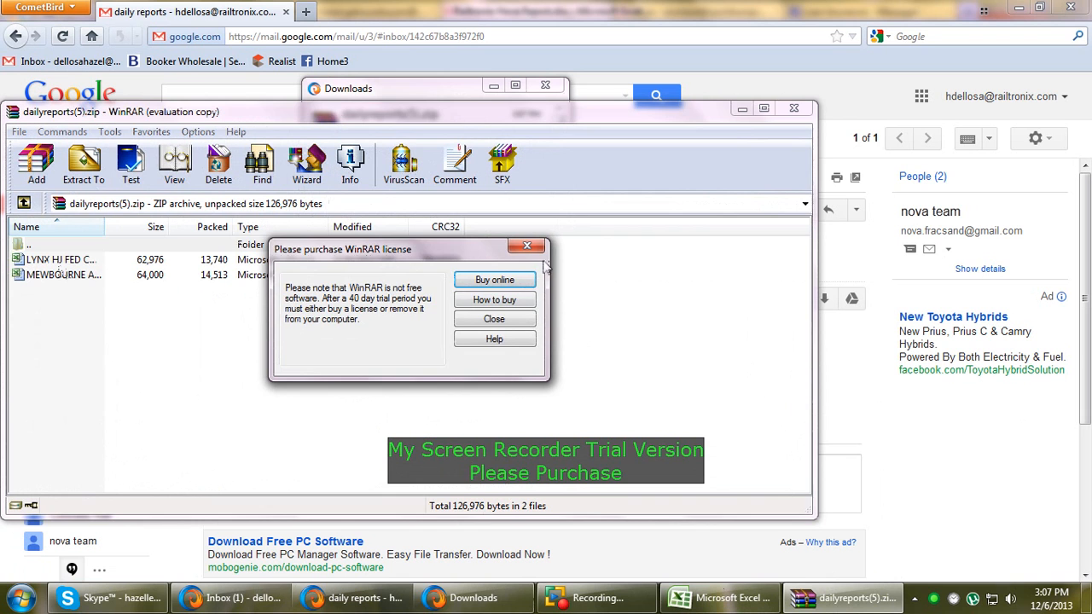
{"action": "left_click", "coordinate": [528, 246]}
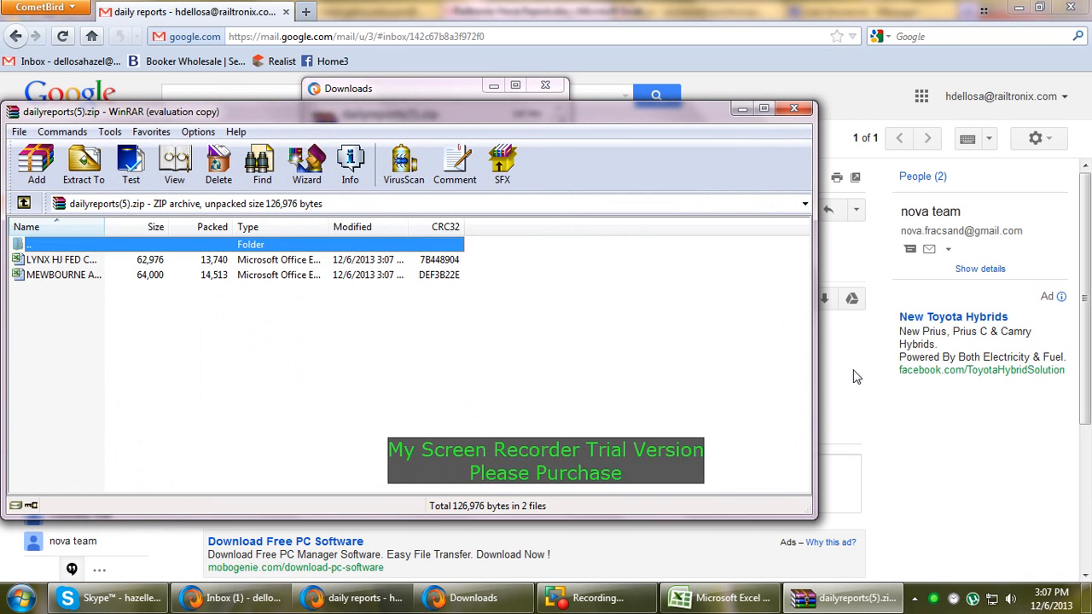
- Compare the LYNX HJ FED and MEWBOURNE files in the archive with the attachments in the email
{"action": "left_click", "coordinate": [249, 262]}
{"action": "left_click", "coordinate": [249, 277]}
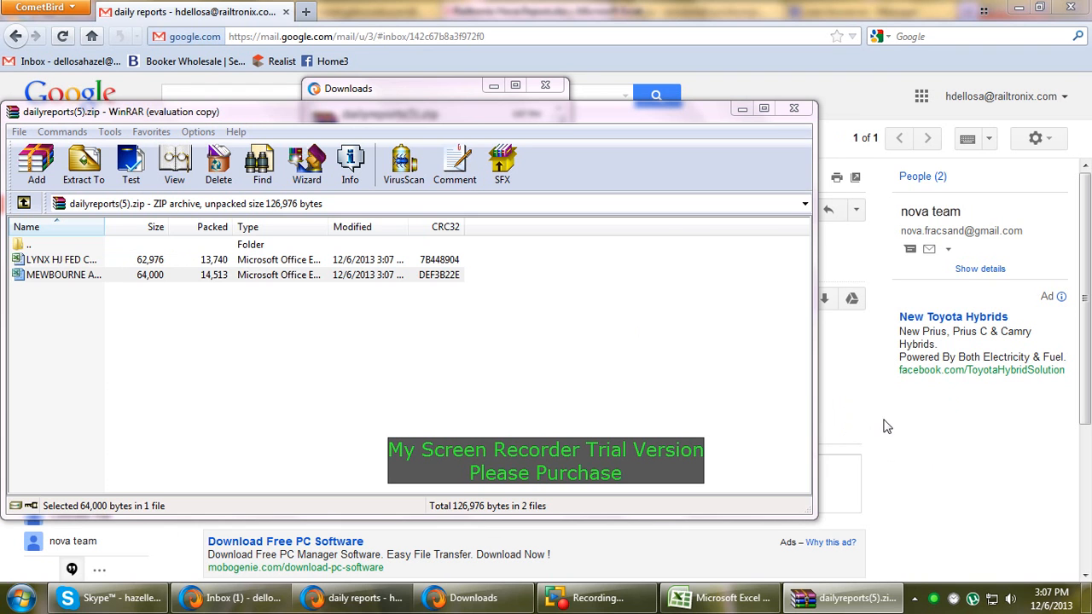
{"action": "left_click", "coordinate": [887, 426]}
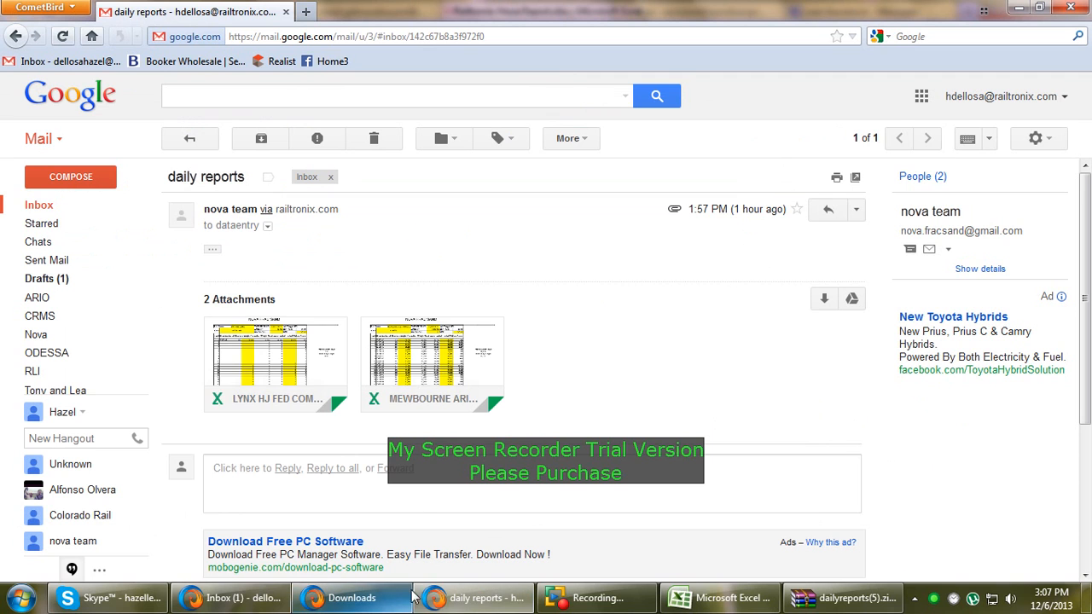
{"action": "mouse_move", "coordinate": [228, 346]}
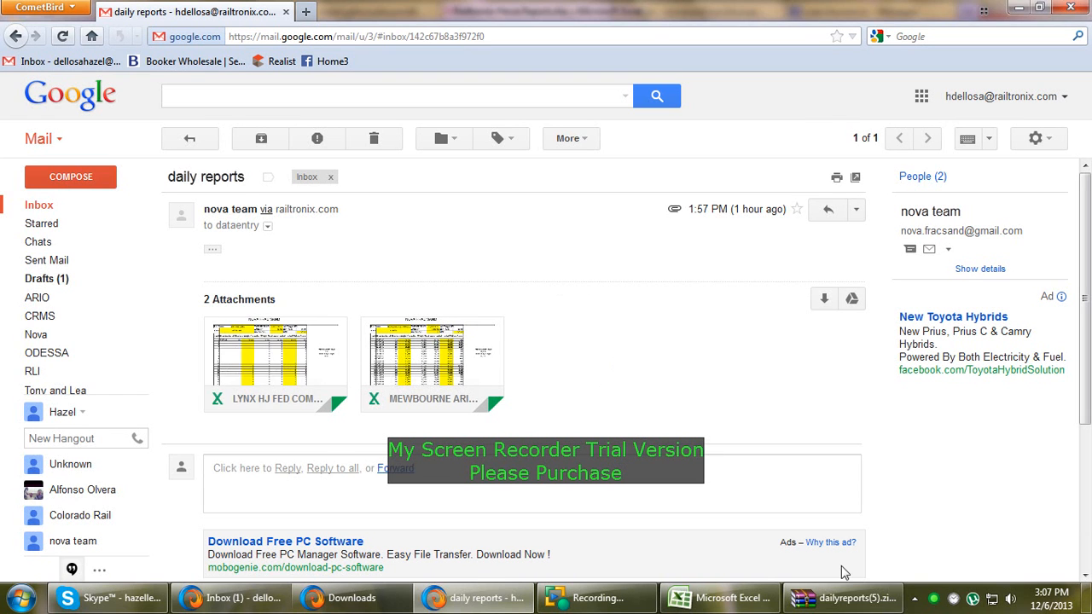
{"action": "left_click", "coordinate": [843, 597]}
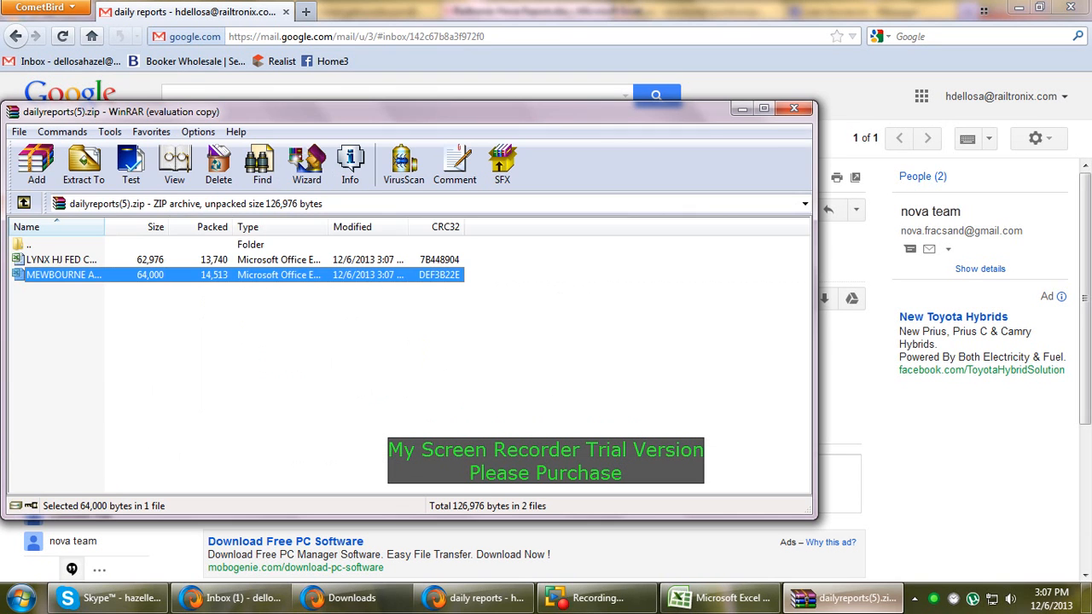
{"action": "left_click", "coordinate": [145, 260]}
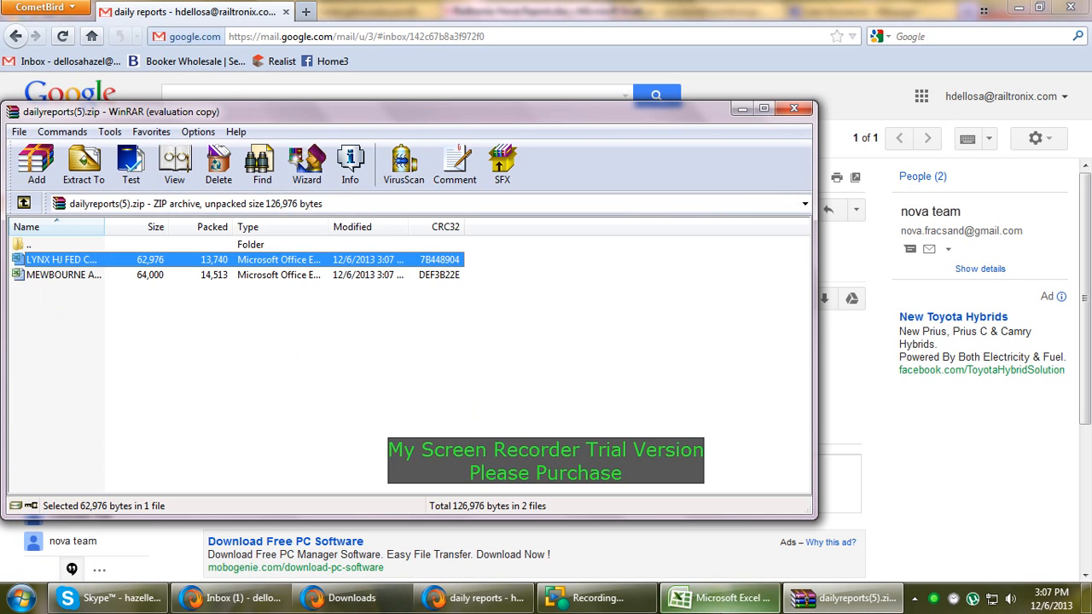
- Switch to the Railtronix-Nova Report workbook and examine its report name, JOB, BOL, In Excel and In RTX columns
{"action": "left_click", "coordinate": [721, 598]}
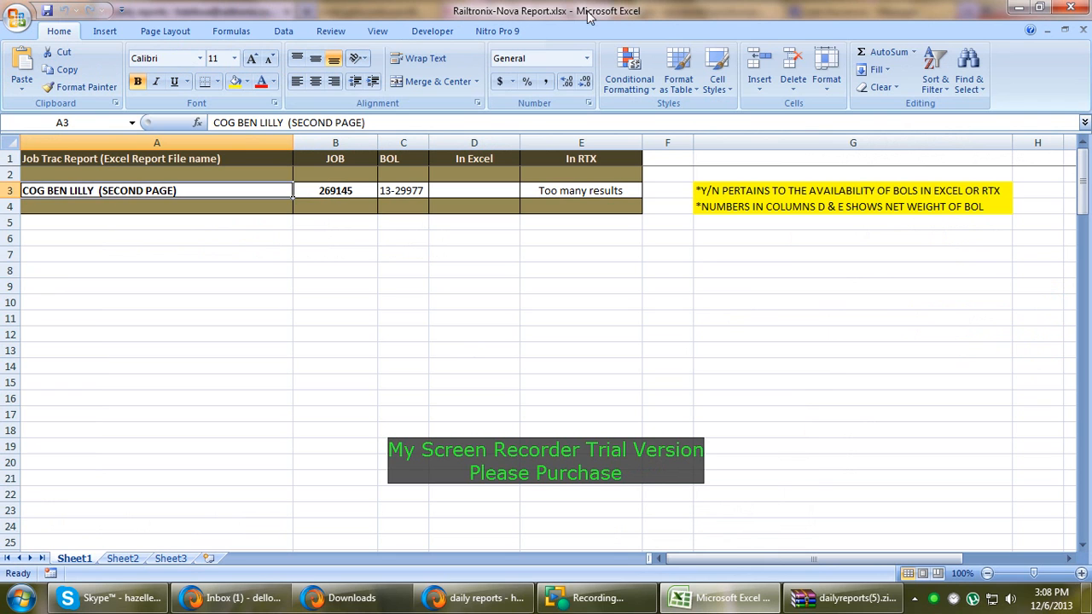
{"action": "left_click", "coordinate": [403, 415]}
{"action": "left_click", "coordinate": [155, 141]}
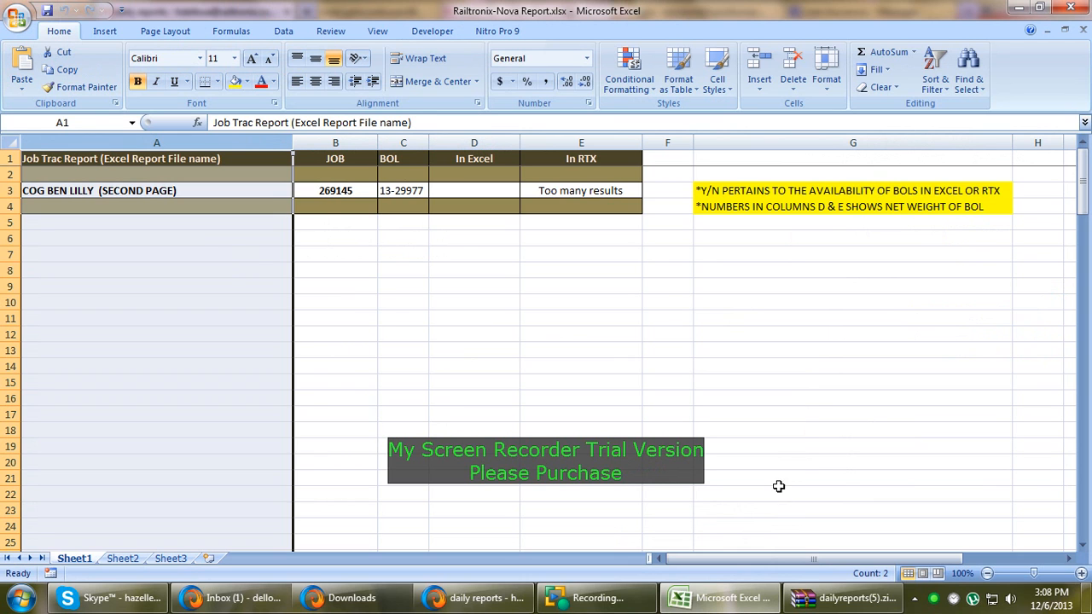
{"action": "left_click", "coordinate": [340, 191]}
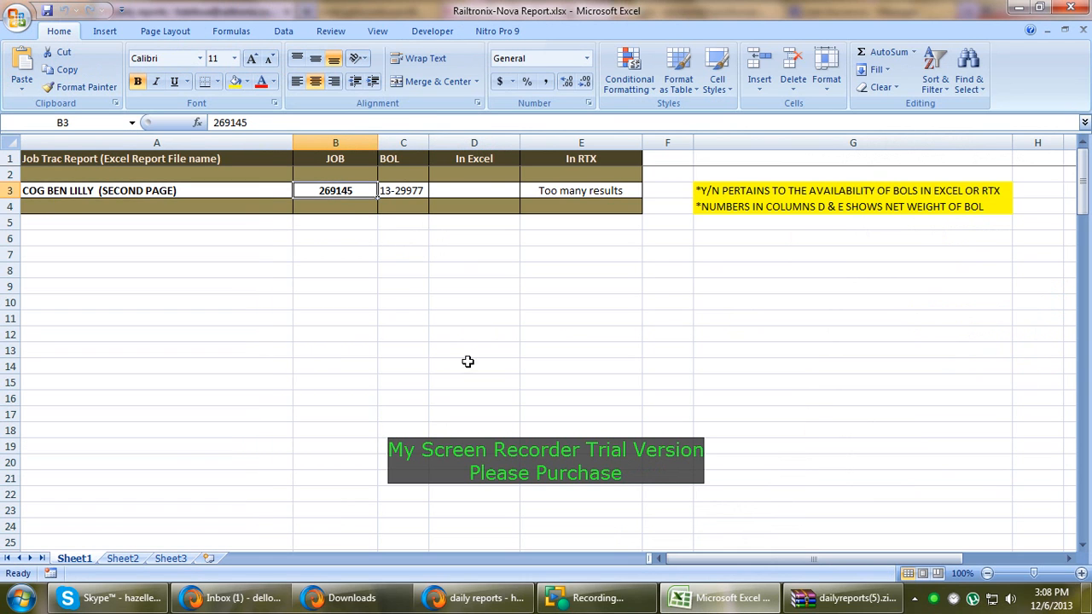
{"action": "left_click", "coordinate": [416, 190]}
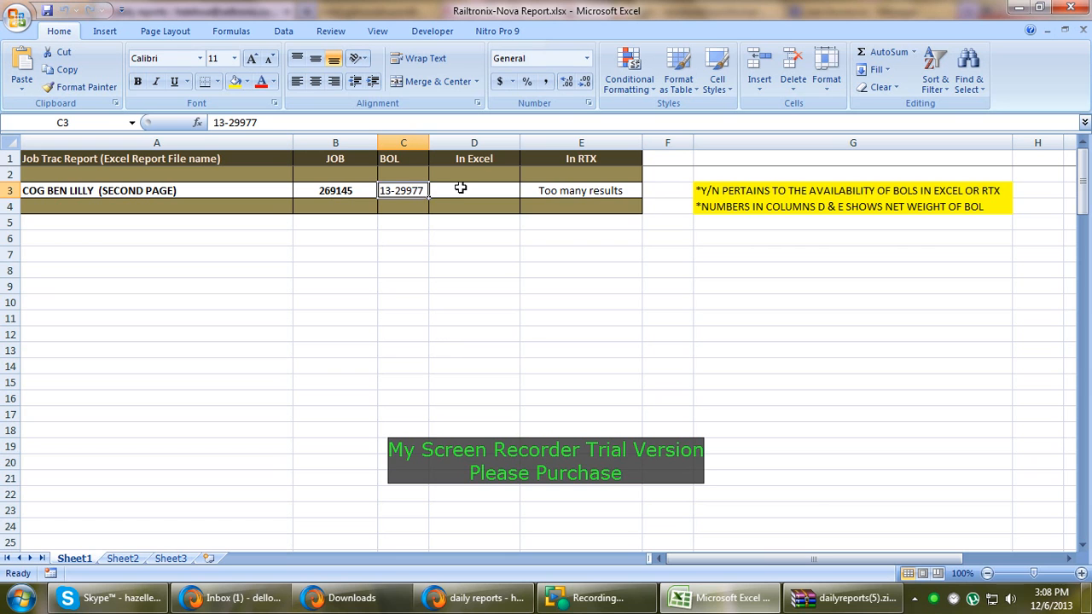
{"action": "left_click", "coordinate": [460, 190]}
{"action": "left_click", "coordinate": [609, 190]}
{"action": "left_click", "coordinate": [478, 186]}
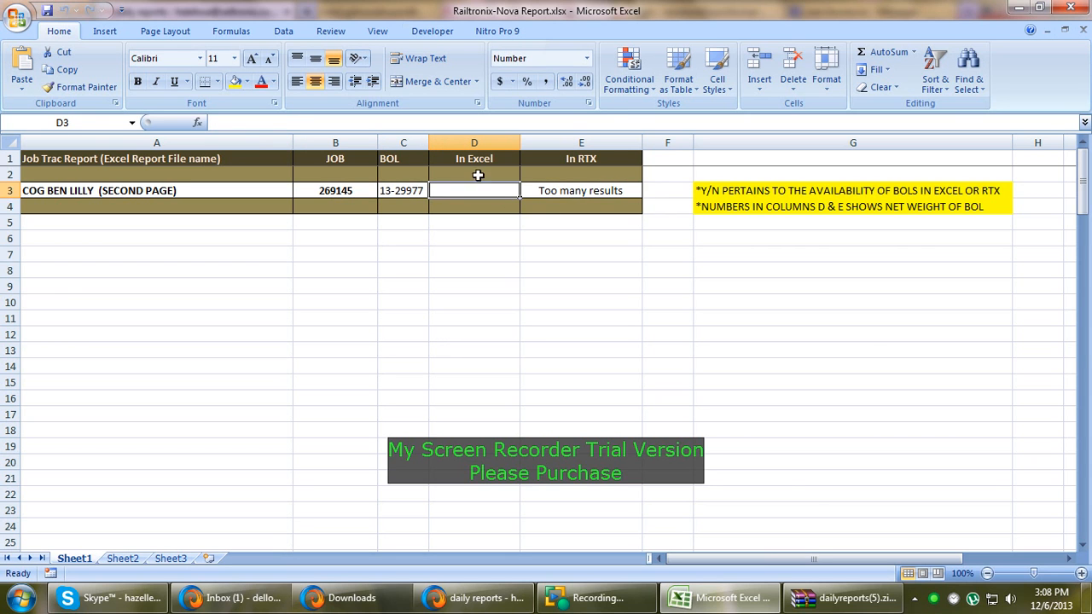
- Switch back to Gmail and open the SIGN IN INFORMATION draft, keeping it open over the inbox
{"action": "left_click", "coordinate": [826, 598]}
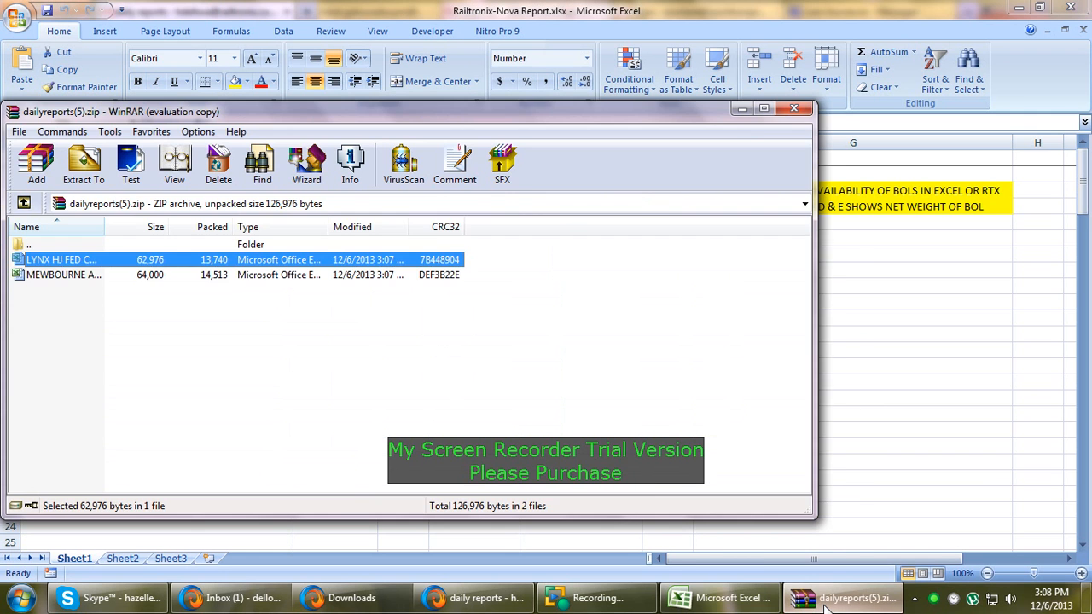
{"action": "left_click", "coordinate": [826, 598]}
{"action": "left_click", "coordinate": [478, 598]}
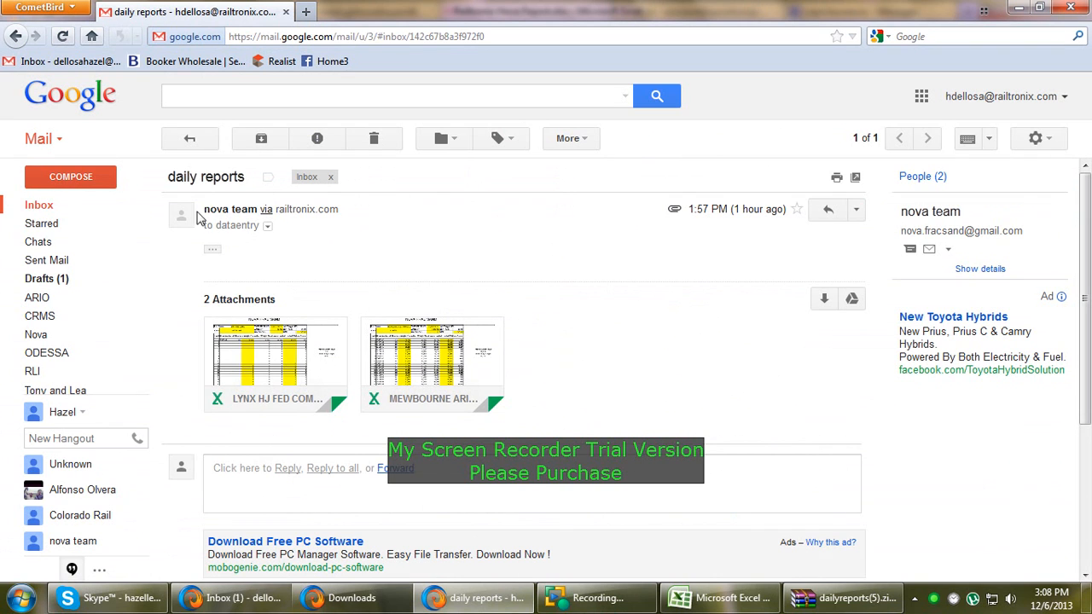
{"action": "left_click", "coordinate": [76, 286]}
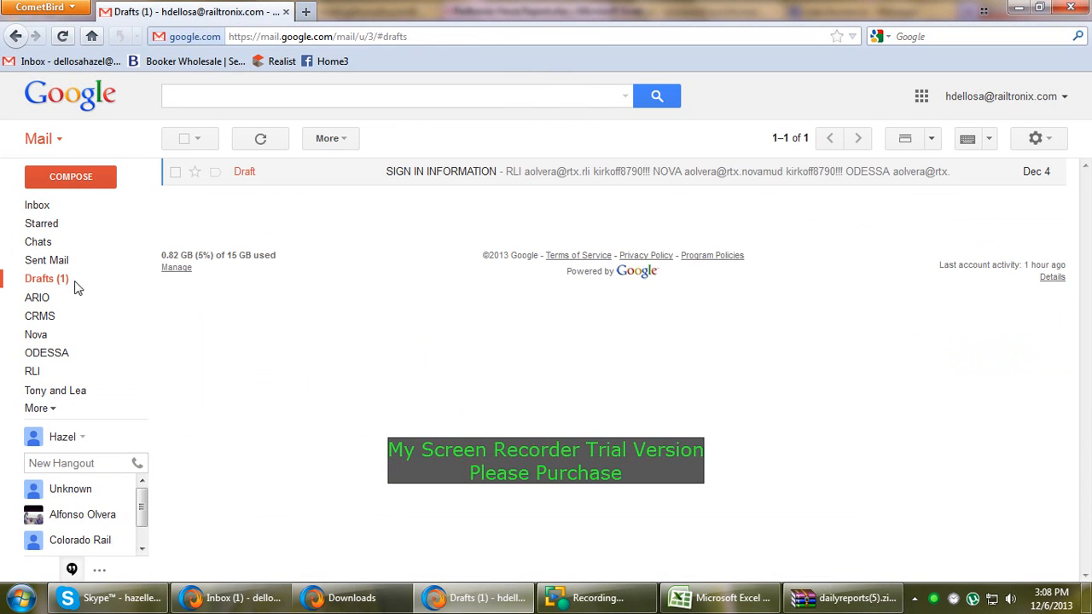
{"action": "left_click", "coordinate": [518, 175]}
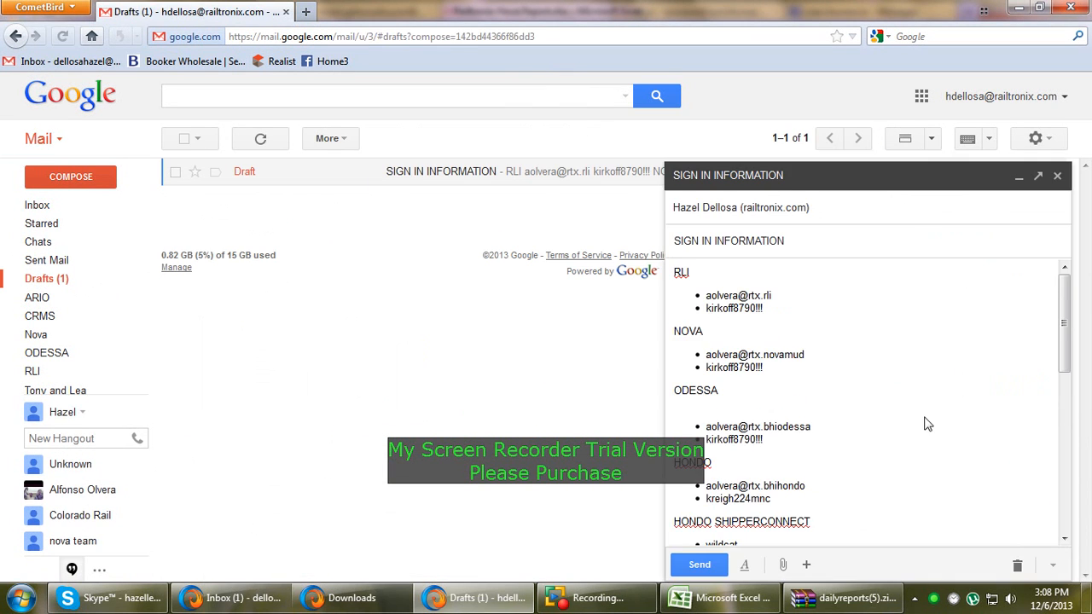
{"action": "left_click", "coordinate": [64, 213]}
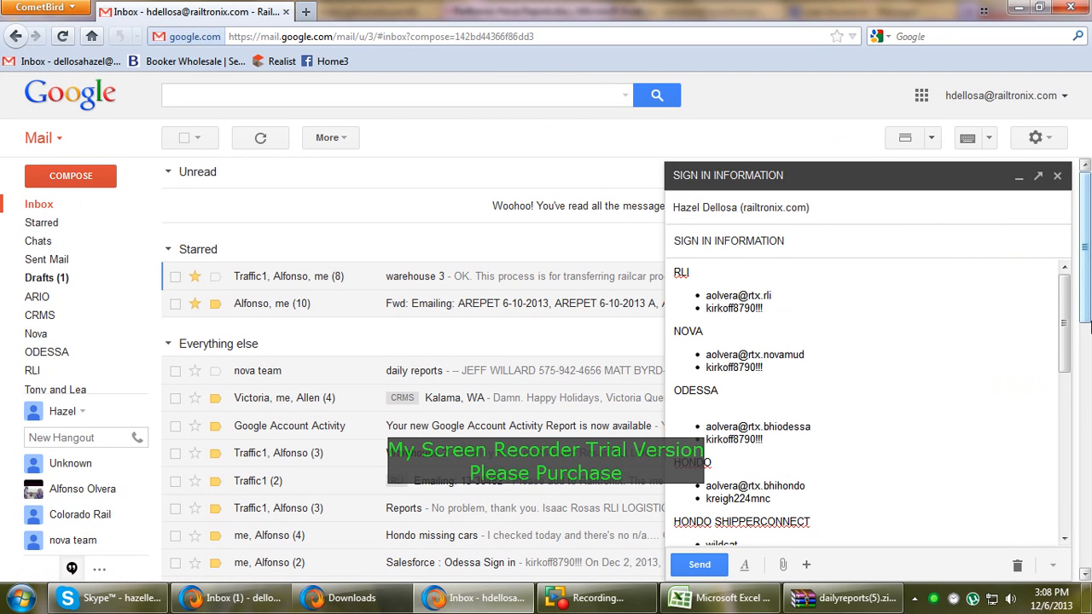
{"action": "left_click_drag", "start_coordinate": [1065, 326], "coordinate": [1082, 288]}
- Load the suggested Salesforce page (na9.salesforce.com) in a new browser tab
{"action": "left_click", "coordinate": [307, 11]}
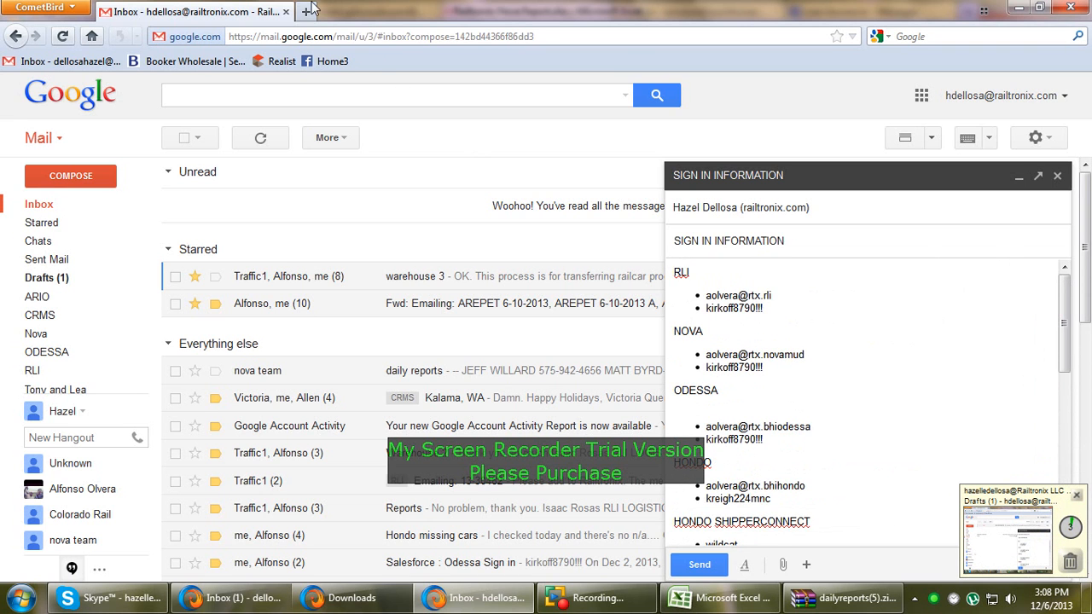
{"action": "type", "text": "sa"}
{"action": "key", "text": "Down"}
{"action": "key", "text": "Return"}
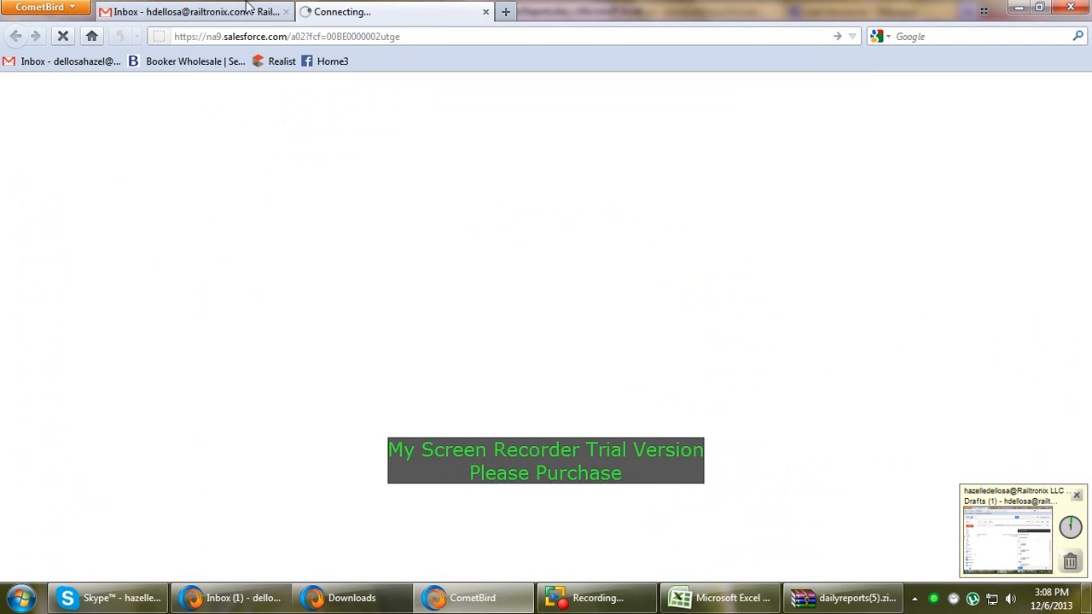
{"action": "left_click", "coordinate": [249, 7]}
{"action": "left_click", "coordinate": [324, 12]}
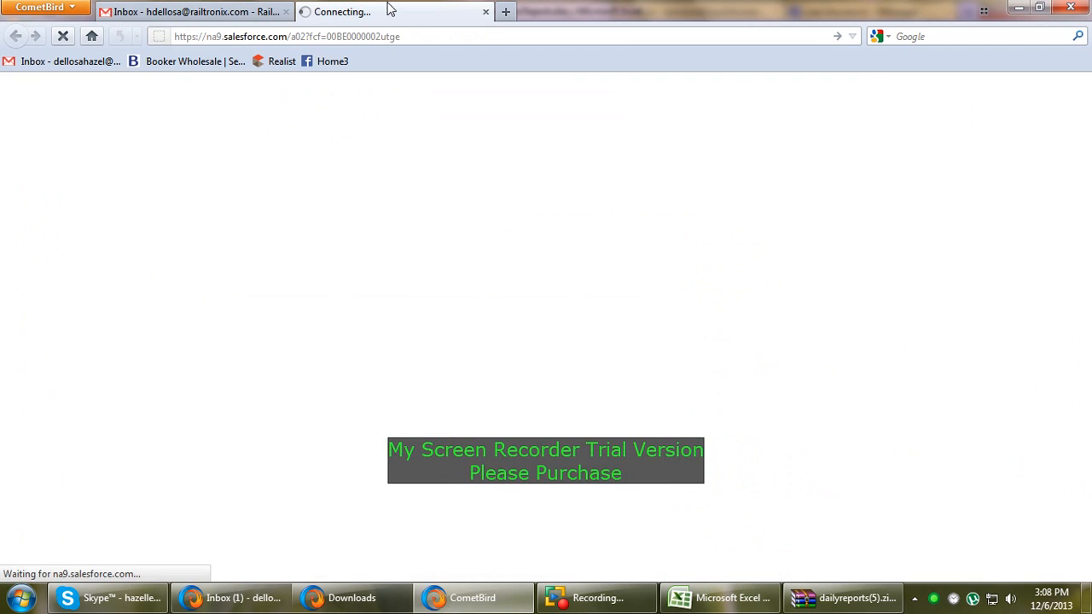
- Copy the NOVA username from the sign-in draft into the Salesforce login form
{"action": "left_click", "coordinate": [253, 8]}
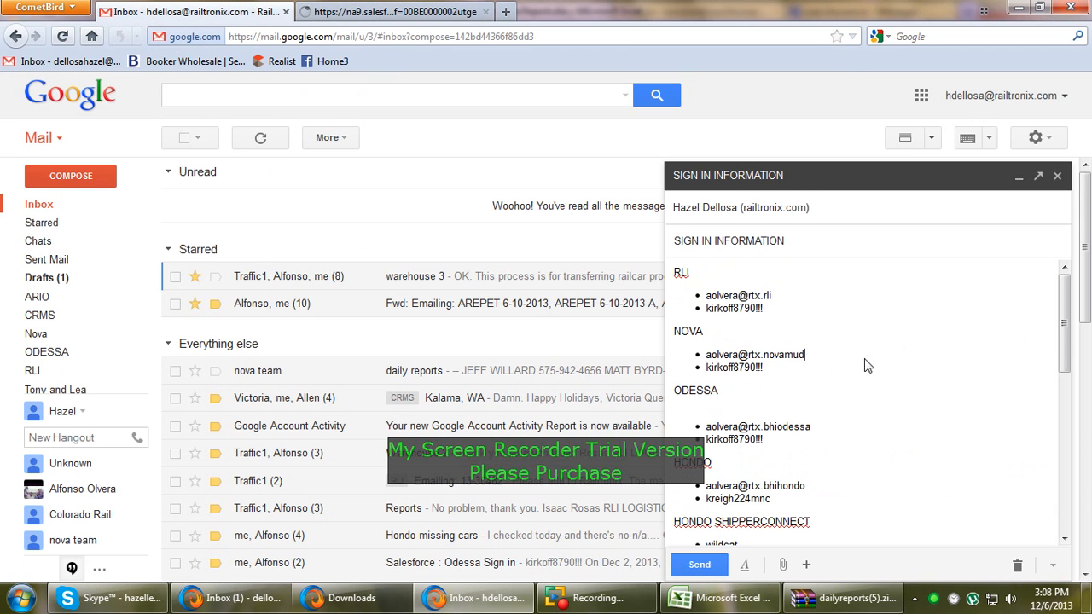
{"action": "left_click_drag", "start_coordinate": [850, 360], "coordinate": [703, 358]}
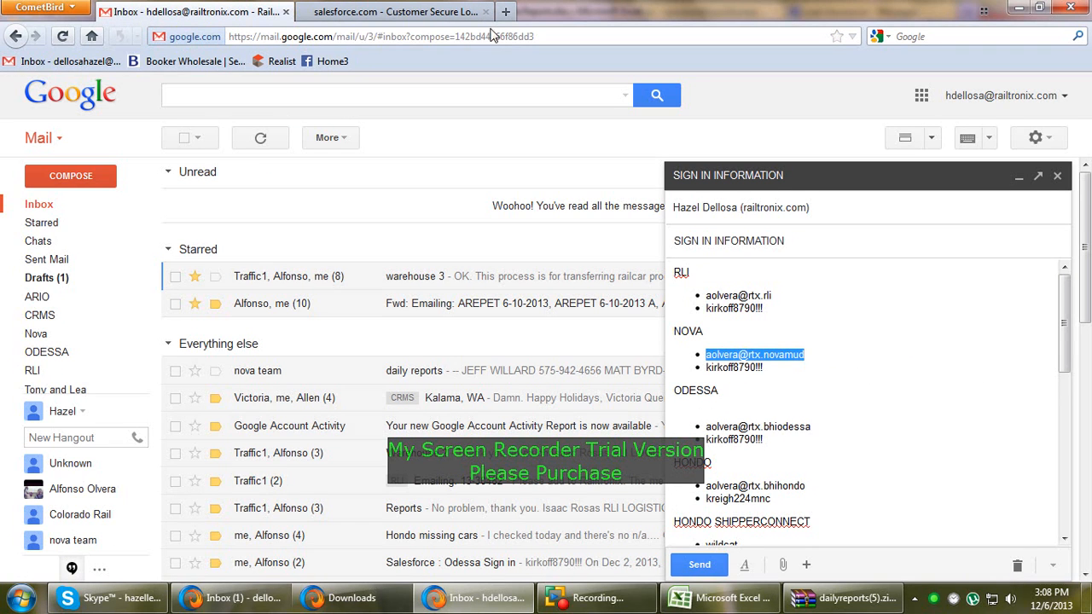
{"action": "left_click", "coordinate": [397, 11]}
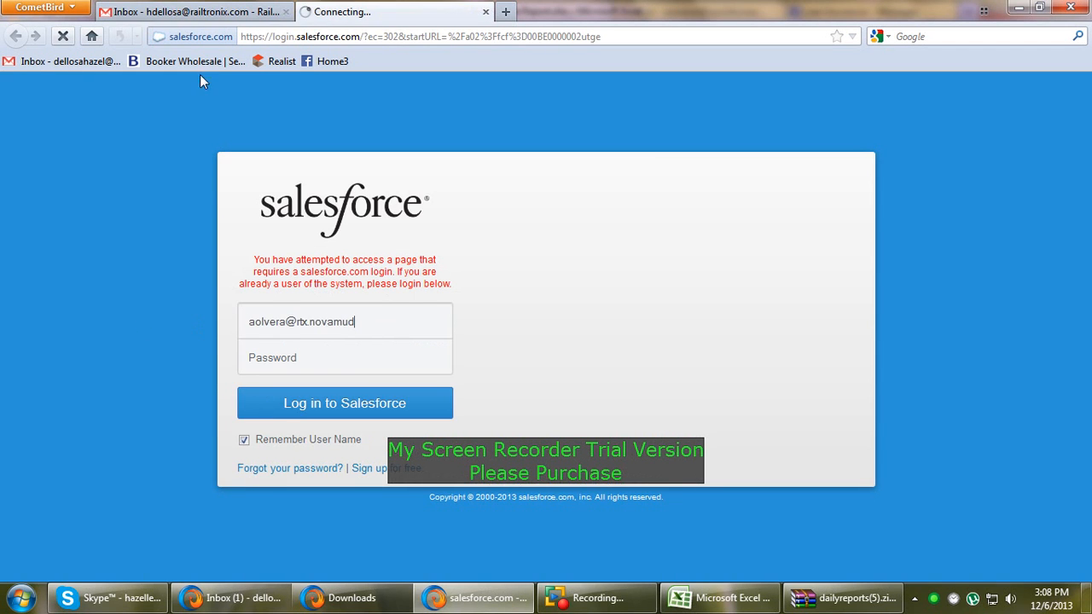
- Copy the NOVA account password from the draft into the password field and log in to Salesforce
{"action": "left_click", "coordinate": [192, 11]}
{"action": "left_click_drag", "start_coordinate": [768, 371], "coordinate": [705, 368]}
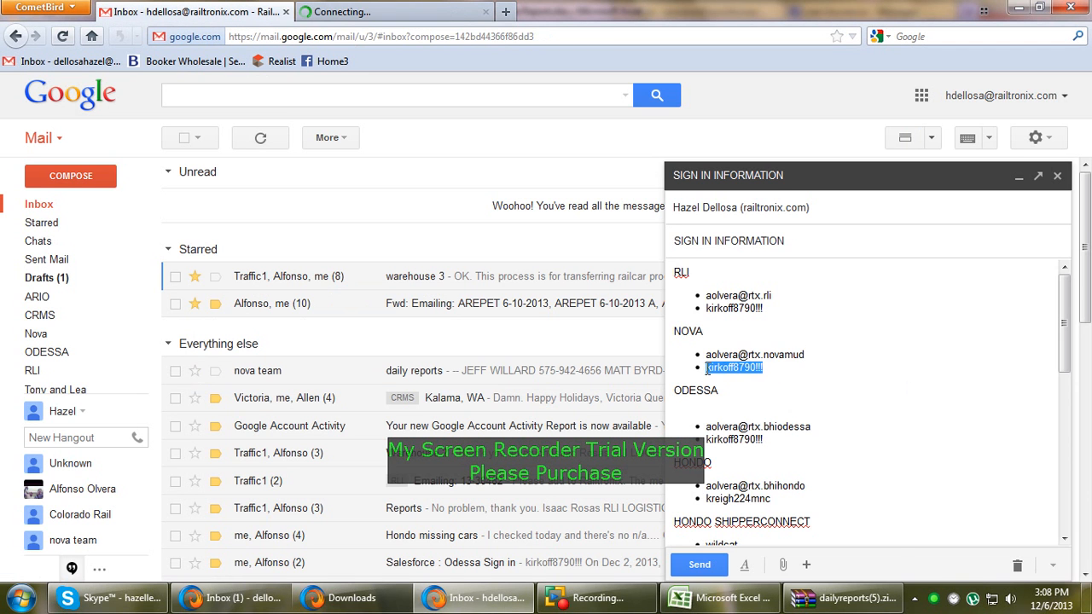
{"action": "left_click", "coordinate": [397, 11]}
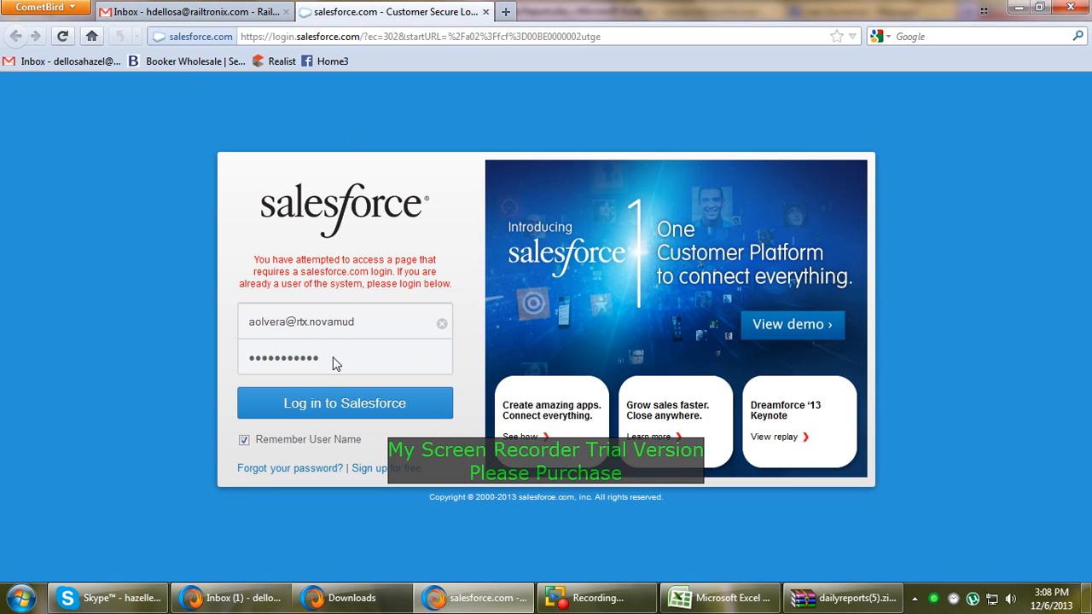
{"action": "key", "text": "ctrl+a"}
{"action": "key", "text": "ctrl+v"}
{"action": "left_click", "coordinate": [314, 413]}
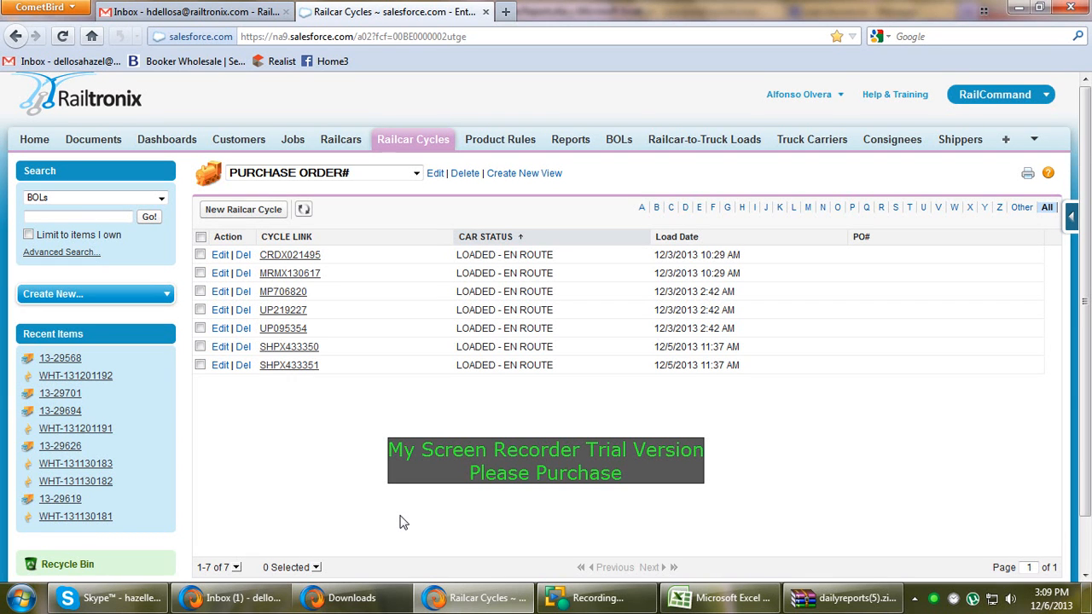
- Return to the dailyreports(5).zip archive and open the LYNX HJ FED COM #2 report in Excel
{"action": "left_click", "coordinate": [845, 597]}
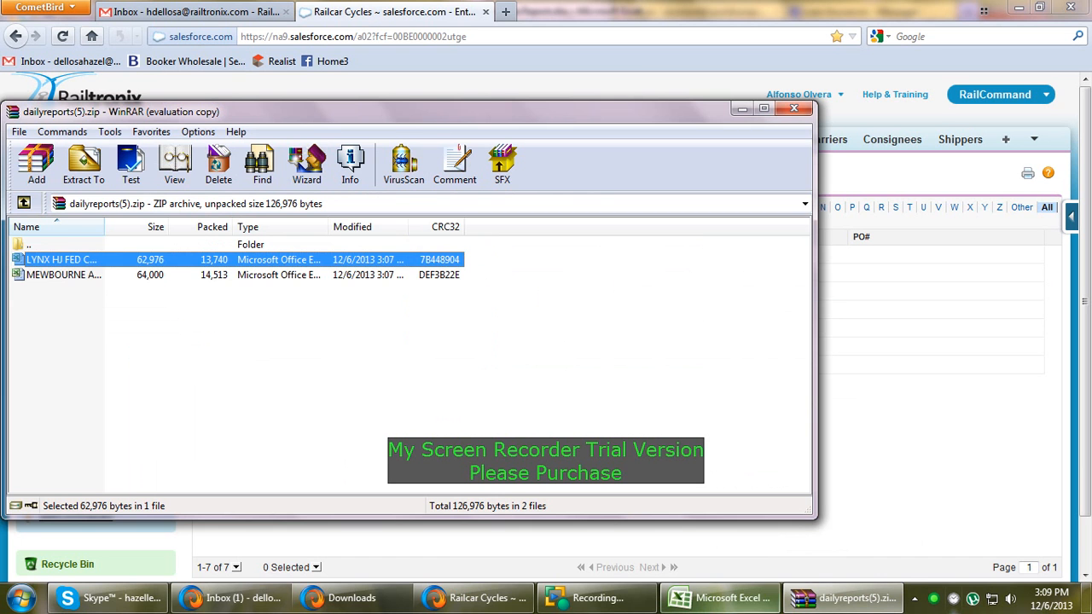
{"action": "left_click", "coordinate": [815, 601]}
{"action": "left_click", "coordinate": [832, 601]}
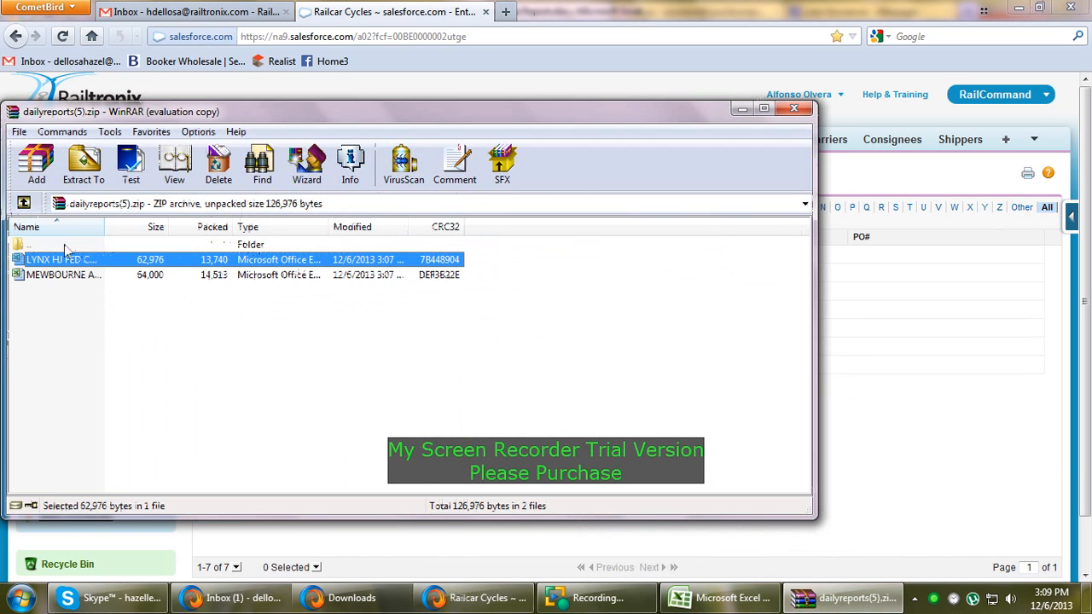
{"action": "double_click", "coordinate": [53, 260]}
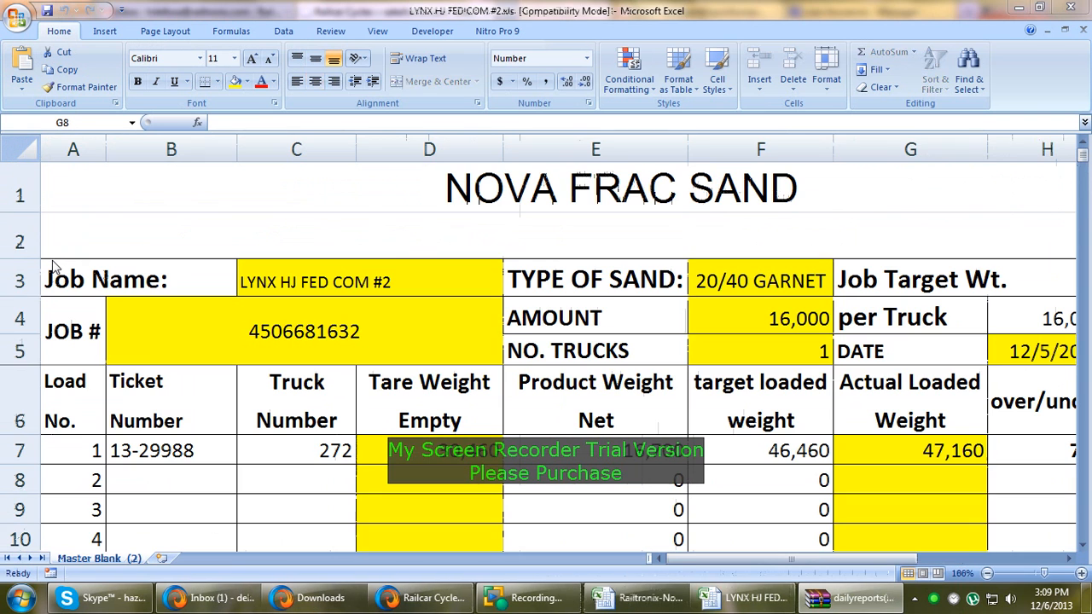
- Copy ticket number 13-29988 from the LYNX HJ FED COM #2 report and search the BOLs in Salesforce for it
{"action": "left_click", "coordinate": [216, 460]}
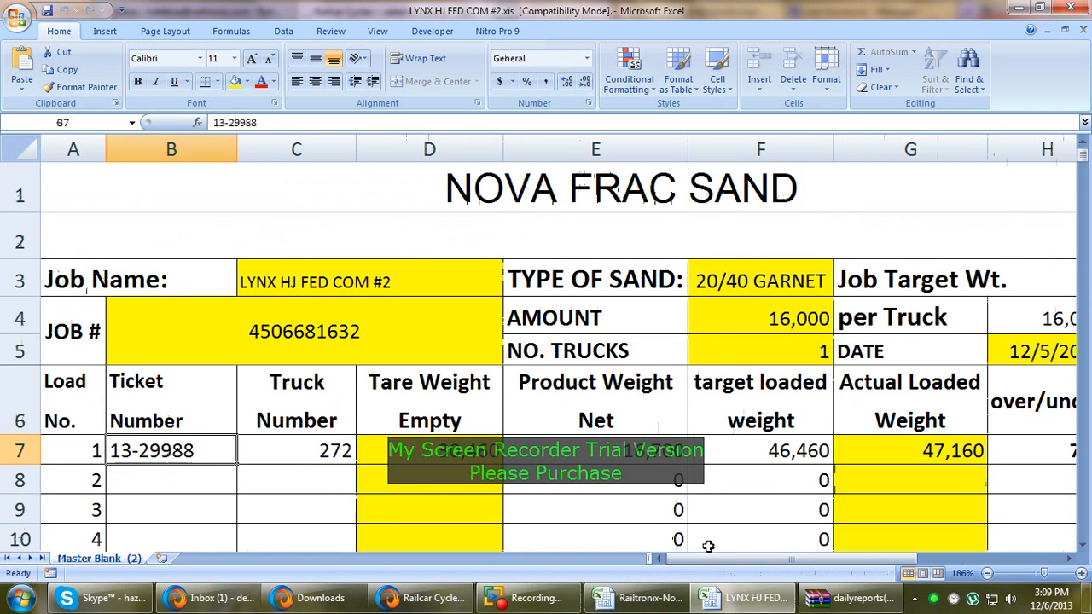
{"action": "left_click", "coordinate": [423, 598]}
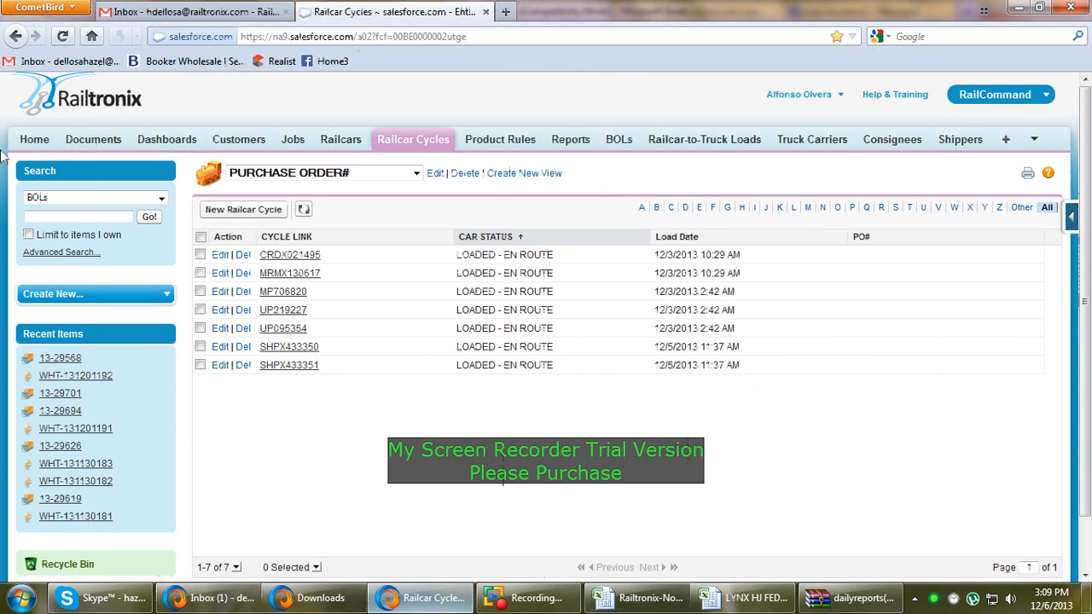
{"action": "left_click", "coordinate": [51, 198]}
{"action": "left_click", "coordinate": [46, 202]}
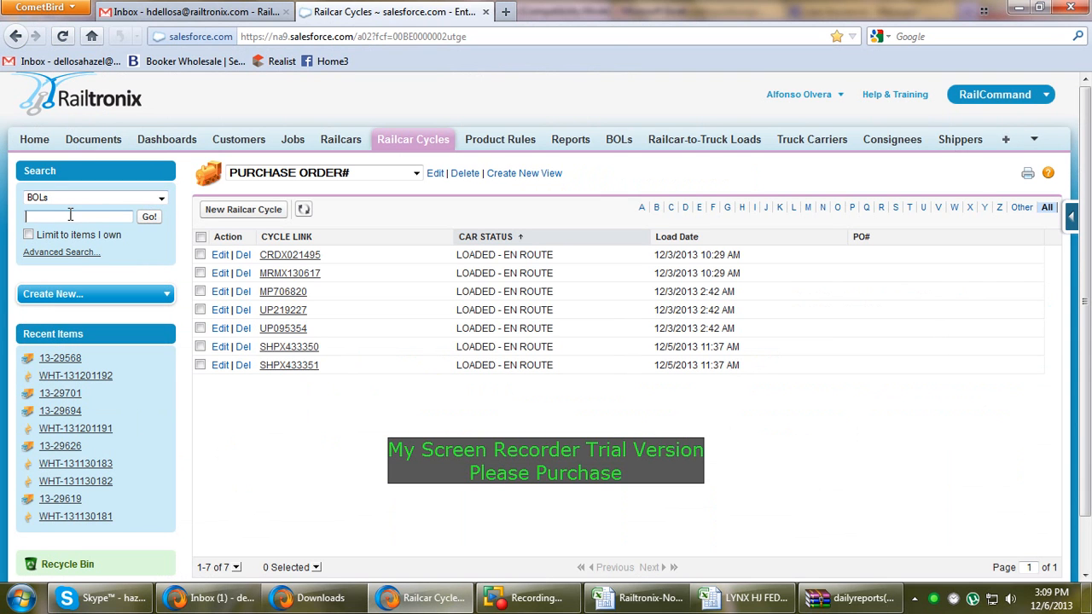
{"action": "type", "text": "13-29988"}
{"action": "left_click", "coordinate": [149, 218]}
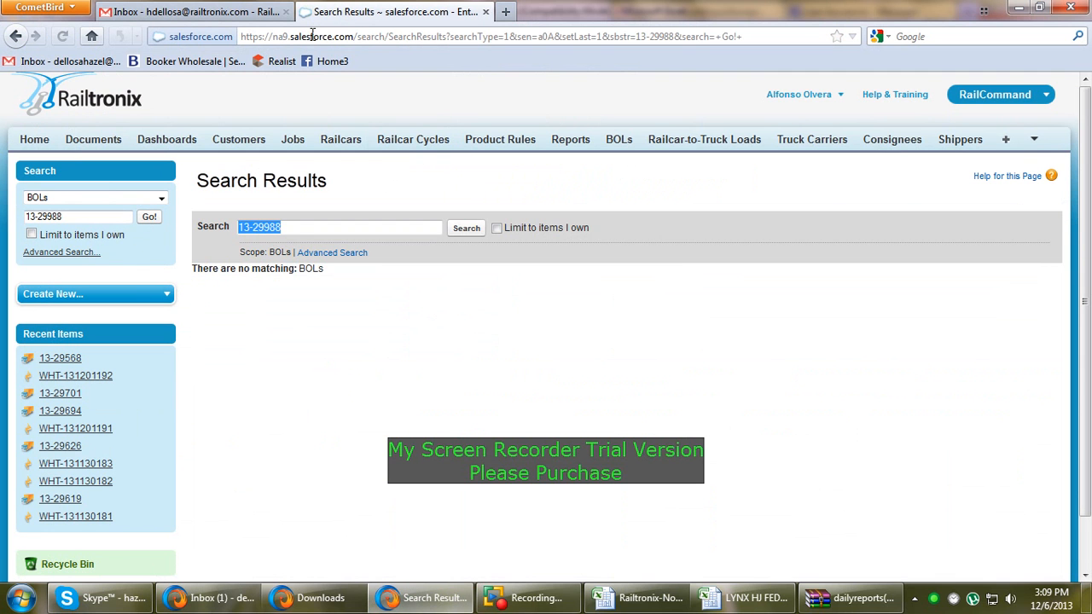
{"action": "left_click", "coordinate": [756, 606]}
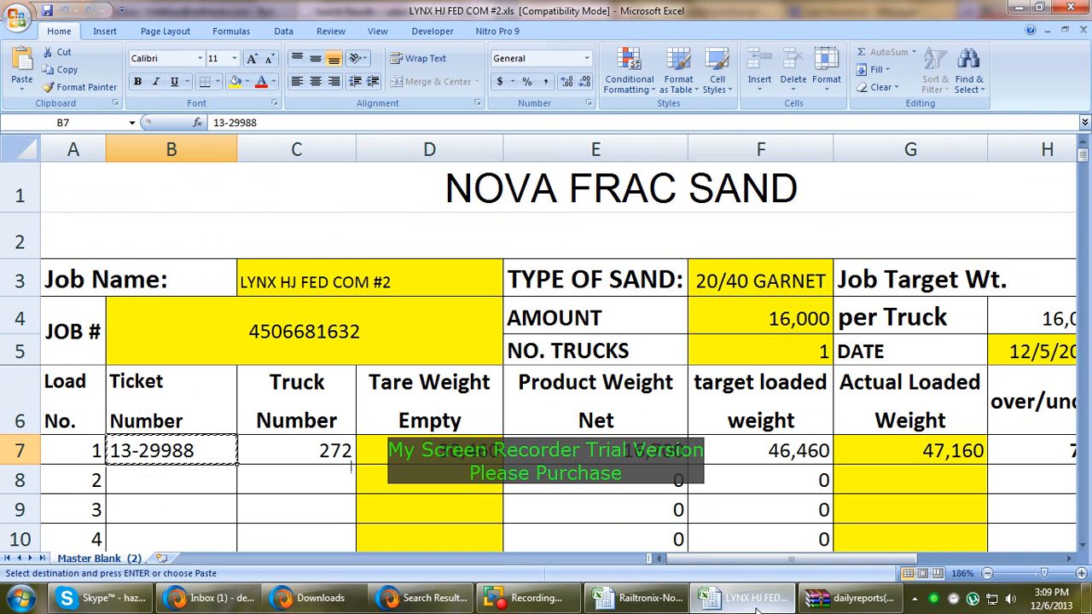
{"action": "left_click", "coordinate": [756, 606]}
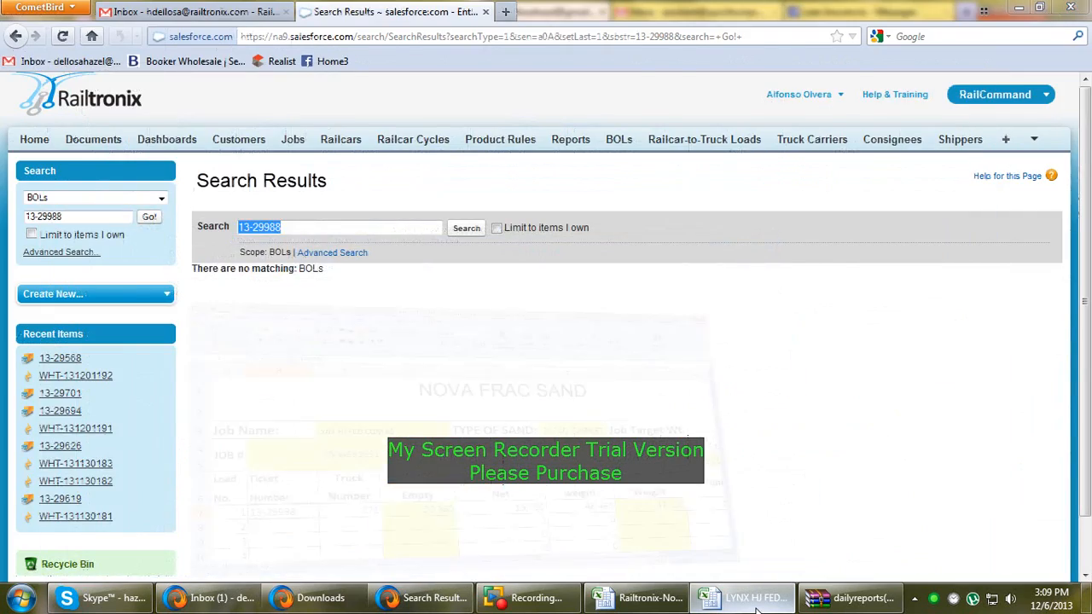
{"action": "left_click", "coordinate": [756, 606]}
{"action": "left_click", "coordinate": [756, 606]}
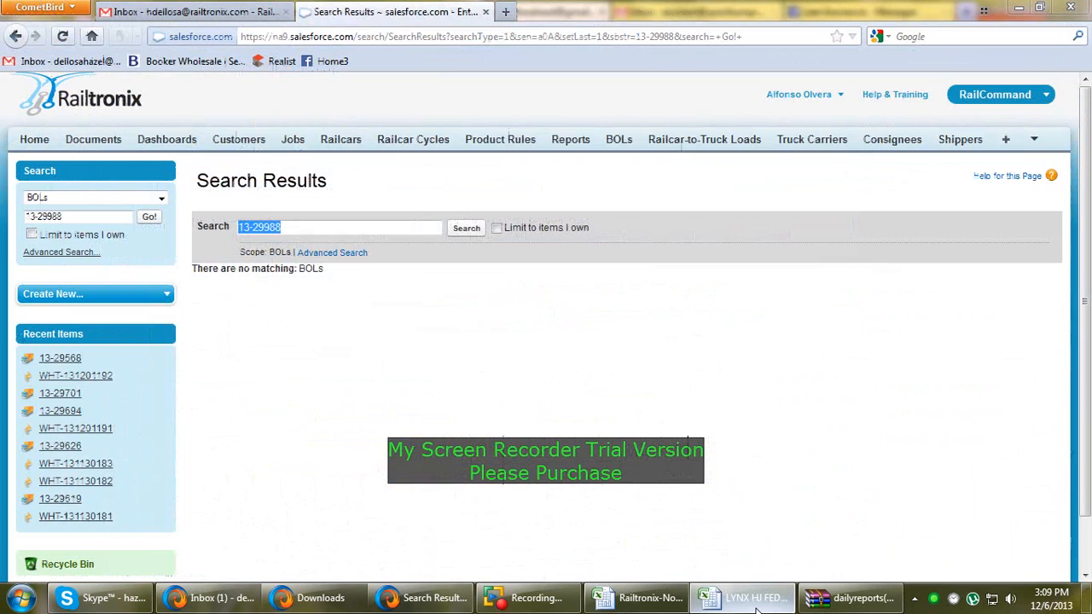
{"action": "left_click", "coordinate": [757, 606]}
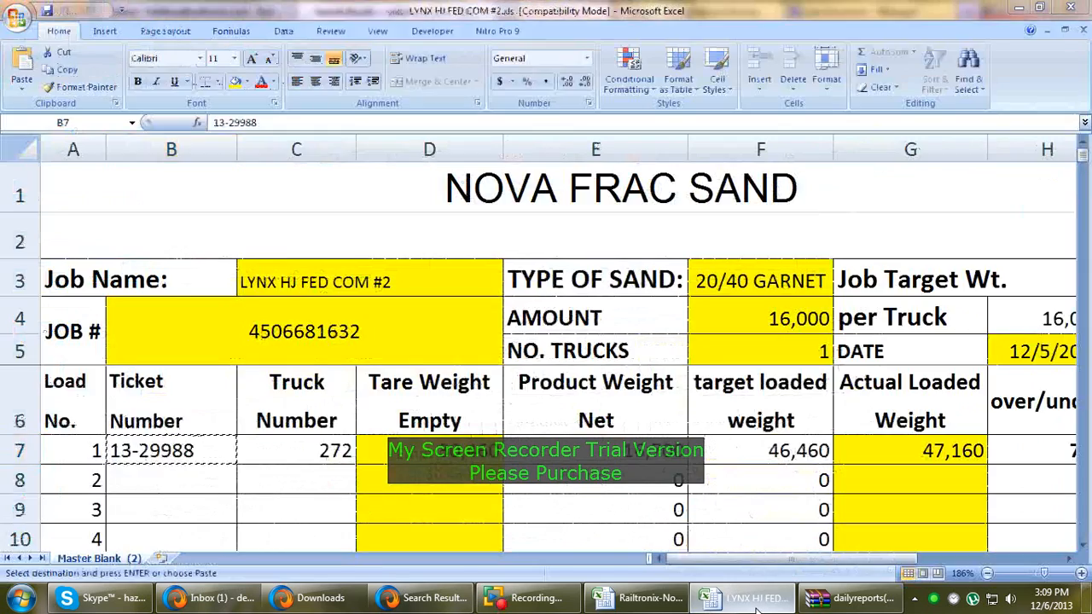
{"action": "left_click", "coordinate": [756, 606]}
- Switch to the Railtronix-Nova Report workbook in Excel and clear the entries in the report row below the headers
{"action": "left_click", "coordinate": [642, 597]}
{"action": "left_click_drag", "start_coordinate": [119, 191], "coordinate": [595, 221]}
{"action": "key", "text": "Delete"}
{"action": "left_click", "coordinate": [590, 316]}
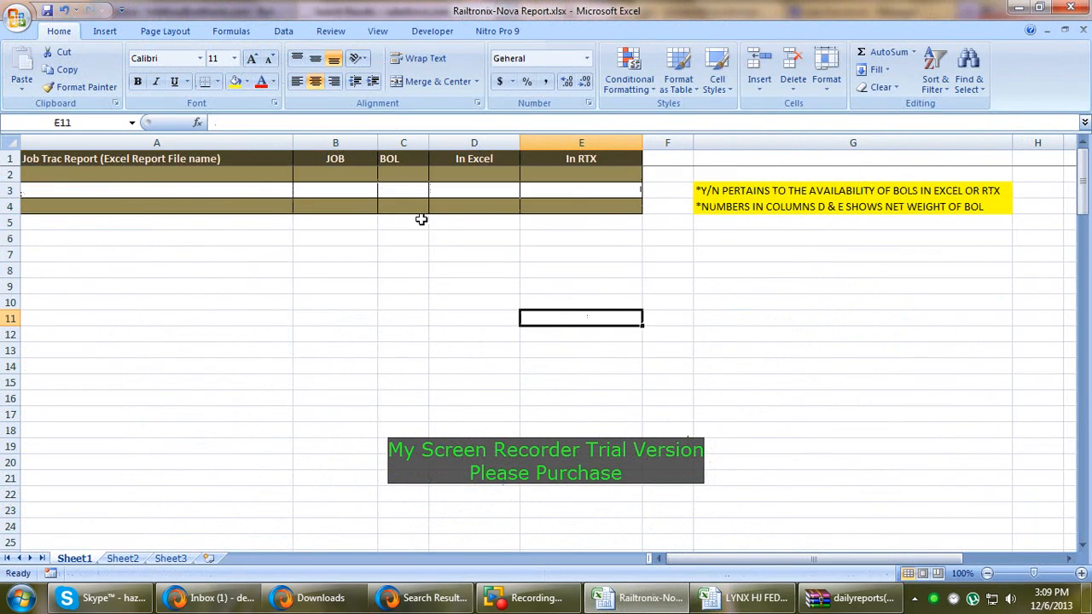
- Copy ticket number 13-29988 from the LYNX report and paste it as values only into BOL cell C3 of the Railtronix-Nova Report
{"action": "double_click", "coordinate": [404, 190]}
{"action": "left_click", "coordinate": [743, 598]}
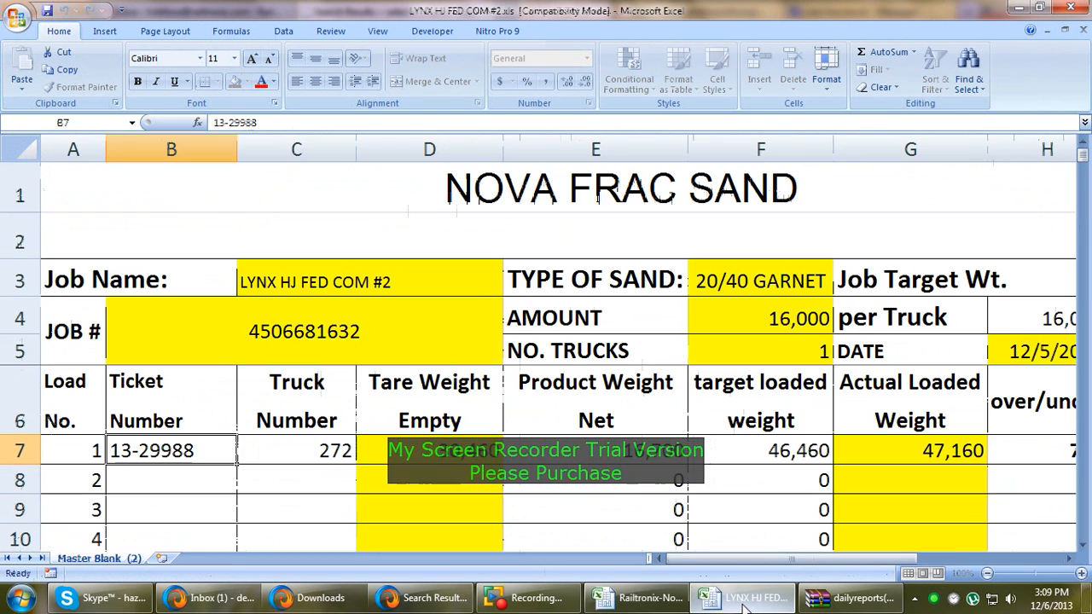
{"action": "key", "text": "ctrl+c"}
{"action": "left_click", "coordinate": [642, 598]}
{"action": "right_click", "coordinate": [424, 190]}
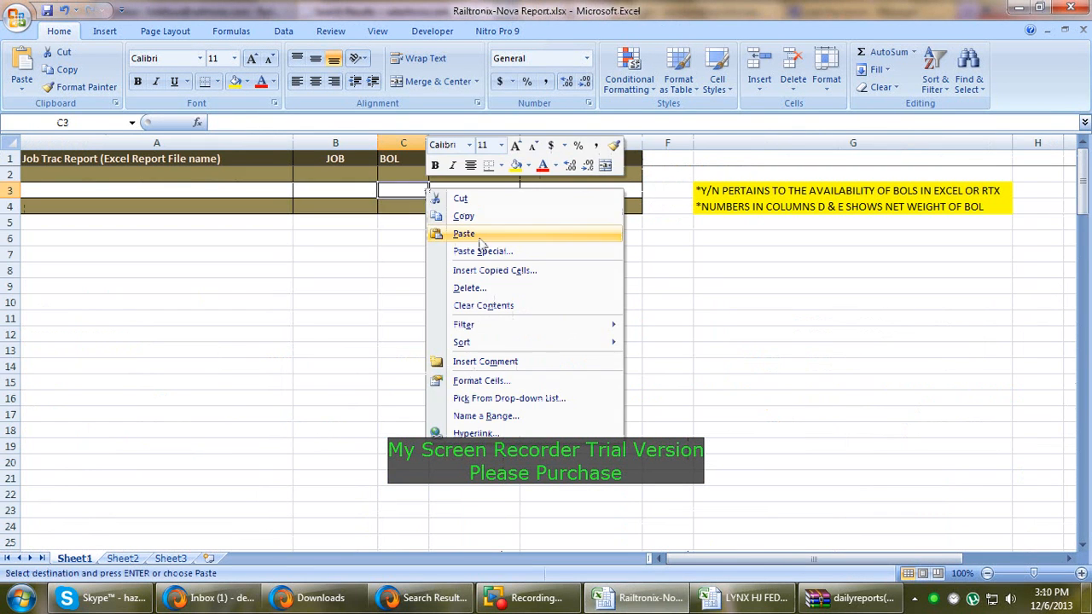
{"action": "left_click", "coordinate": [491, 248]}
{"action": "left_click", "coordinate": [374, 186]}
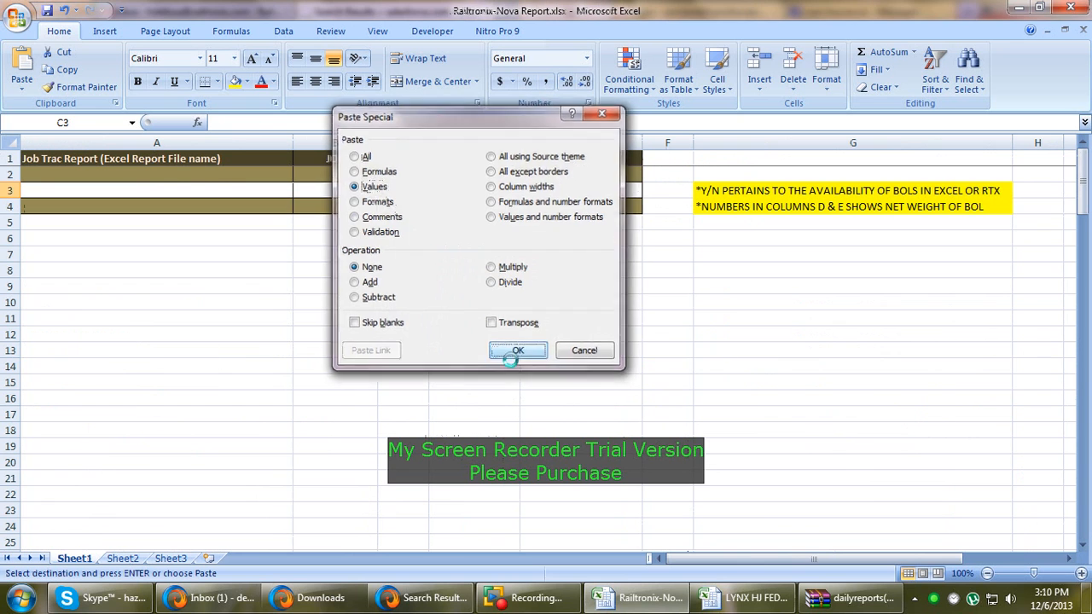
{"action": "left_click", "coordinate": [518, 351]}
- Mark BOL 13-29988 as Y in the In Excel column and N in the In RTX column
{"action": "key", "text": "Tab"}
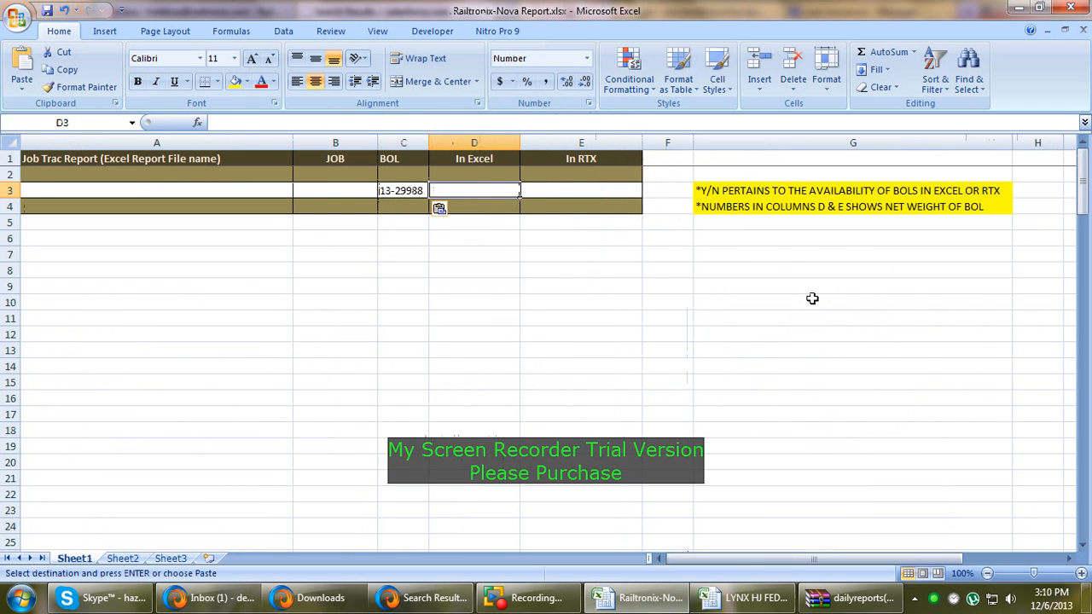
{"action": "type", "text": "Y"}
{"action": "key", "text": "Tab"}
{"action": "type", "text": "N"}
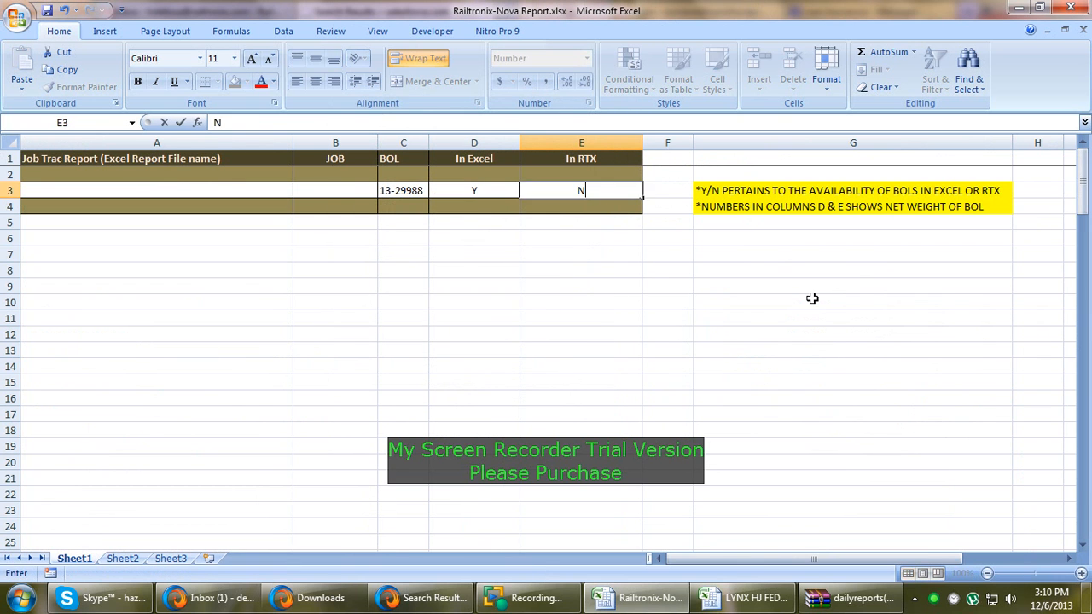
{"action": "key", "text": "Return"}
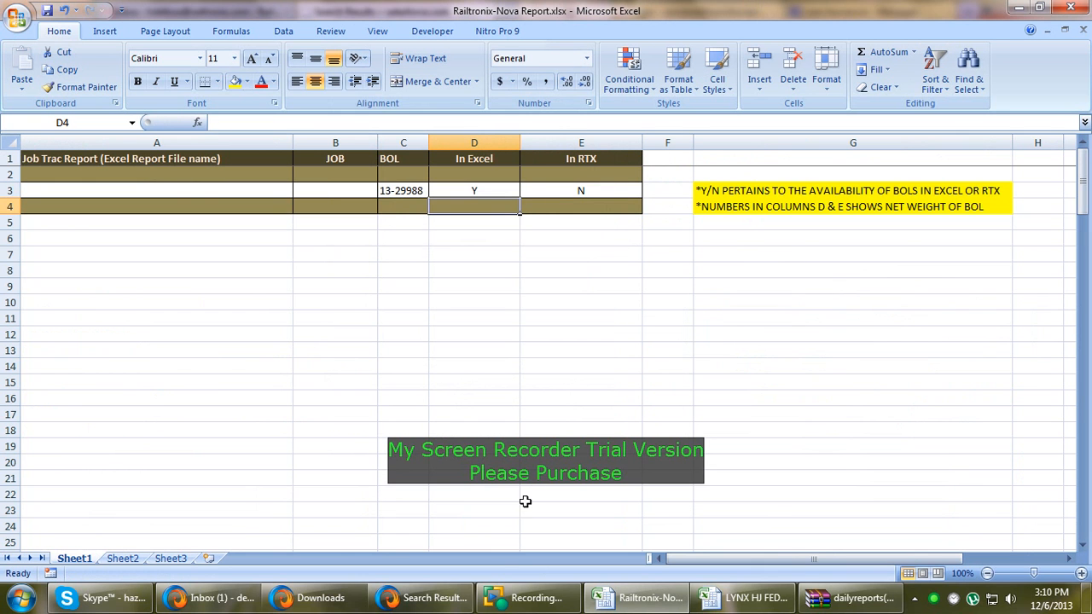
- Check the Salesforce search result for BOL 13-29988 and enter n/a as its JOB in cell B3
{"action": "left_click", "coordinate": [320, 194]}
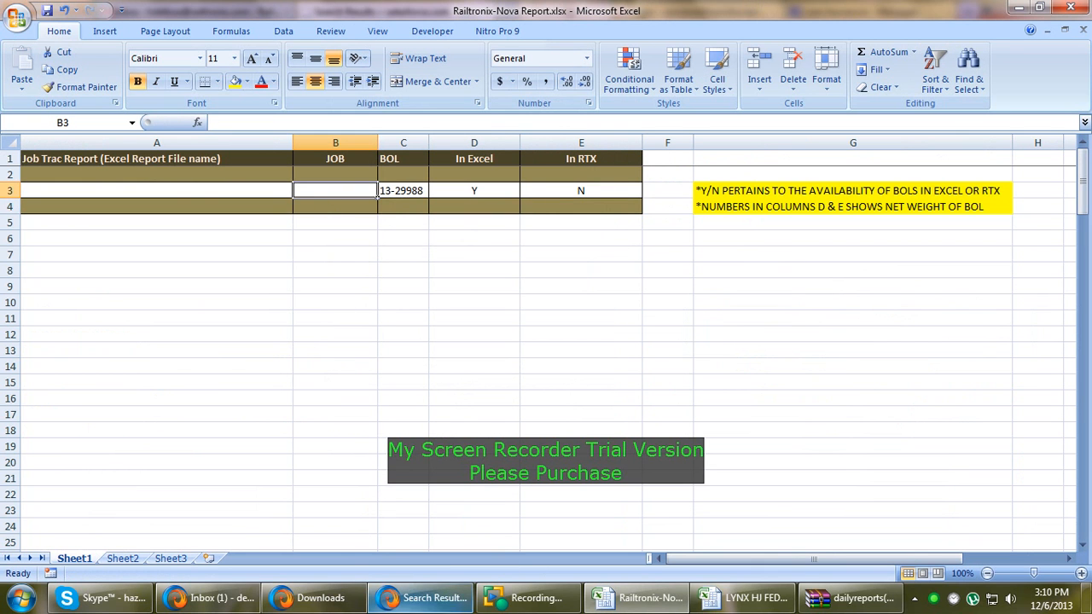
{"action": "left_click", "coordinate": [433, 602]}
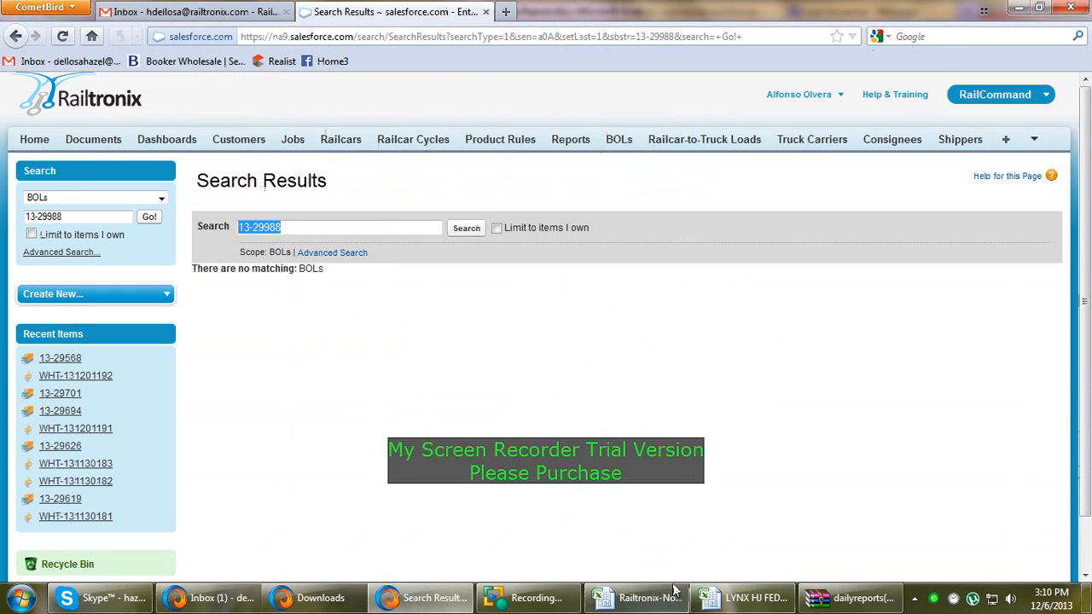
{"action": "key", "text": "alt+Tab"}
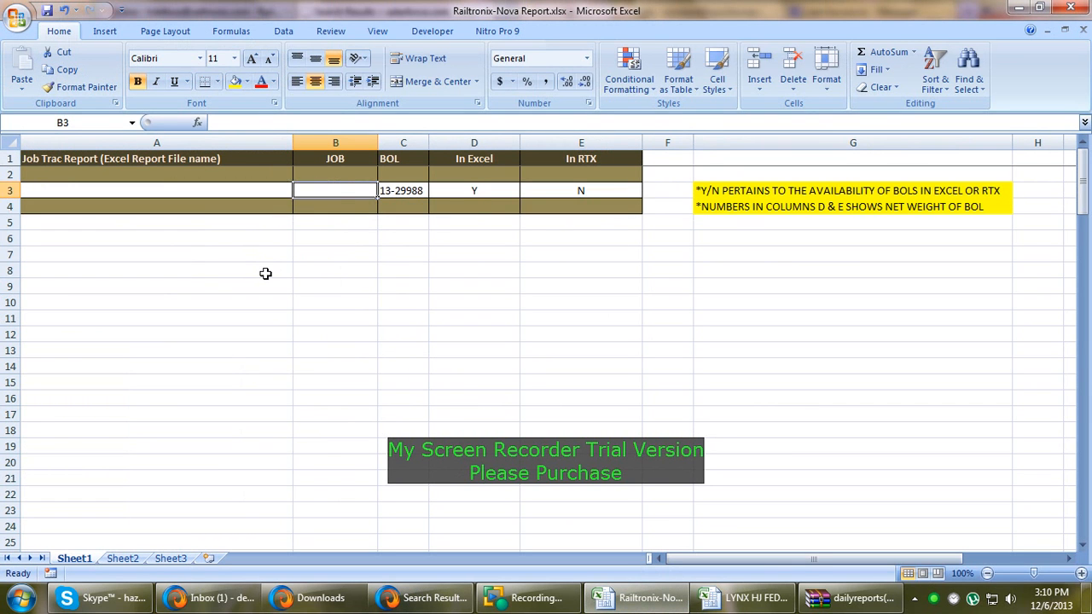
{"action": "type", "text": "n/a"}
{"action": "key", "text": "Return"}
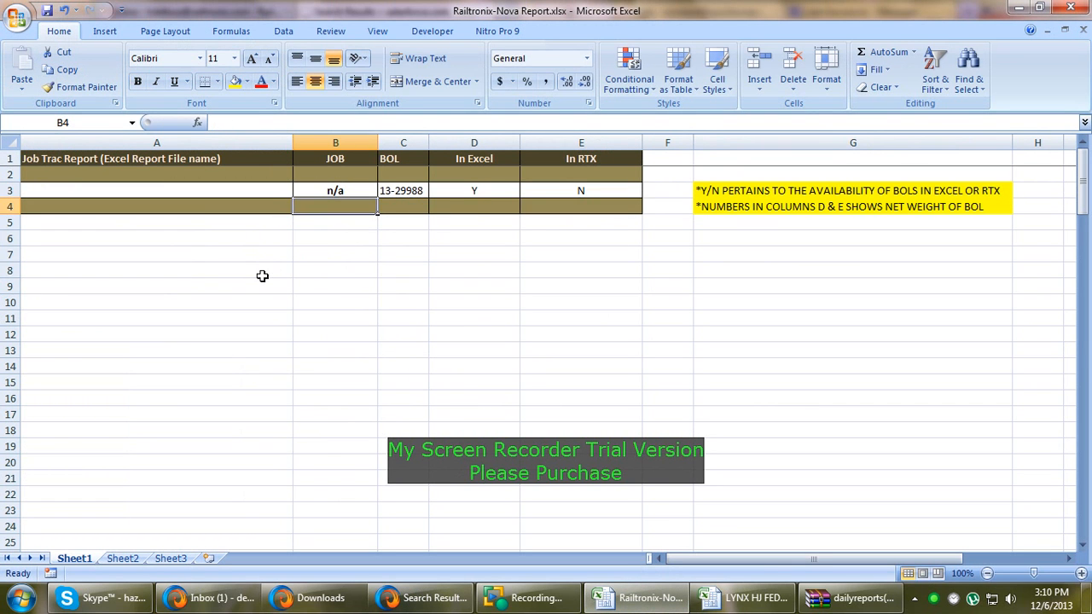
{"action": "left_click", "coordinate": [324, 190]}
- Copy the LYNX HJ FED COM #2 file name from the dailyreports(5).zip archive into cell A3, leaving out the .xls extension
{"action": "left_click", "coordinate": [401, 602]}
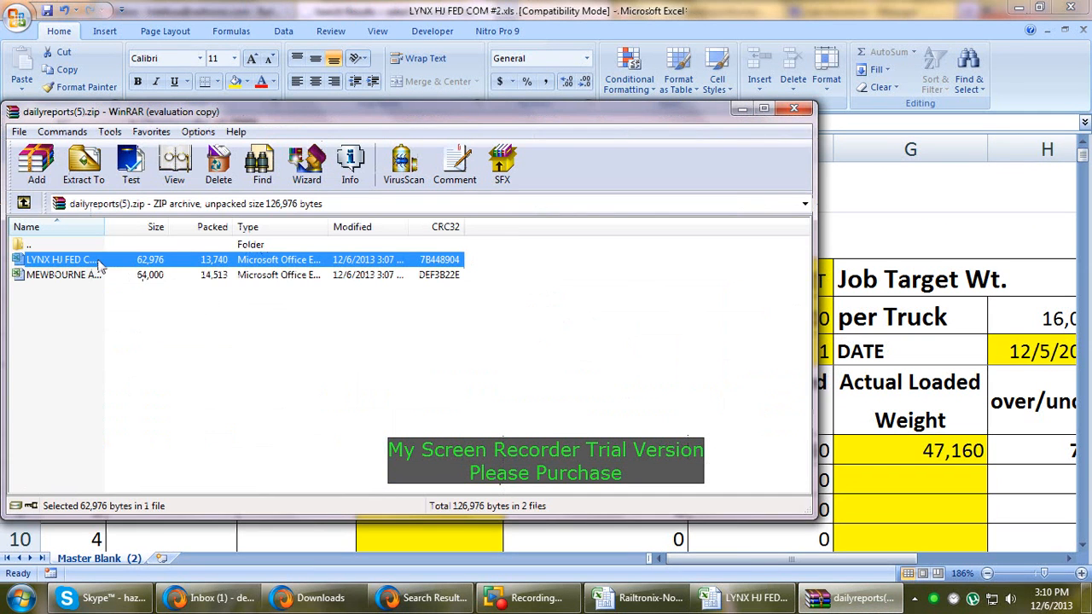
{"action": "right_click", "coordinate": [98, 267]}
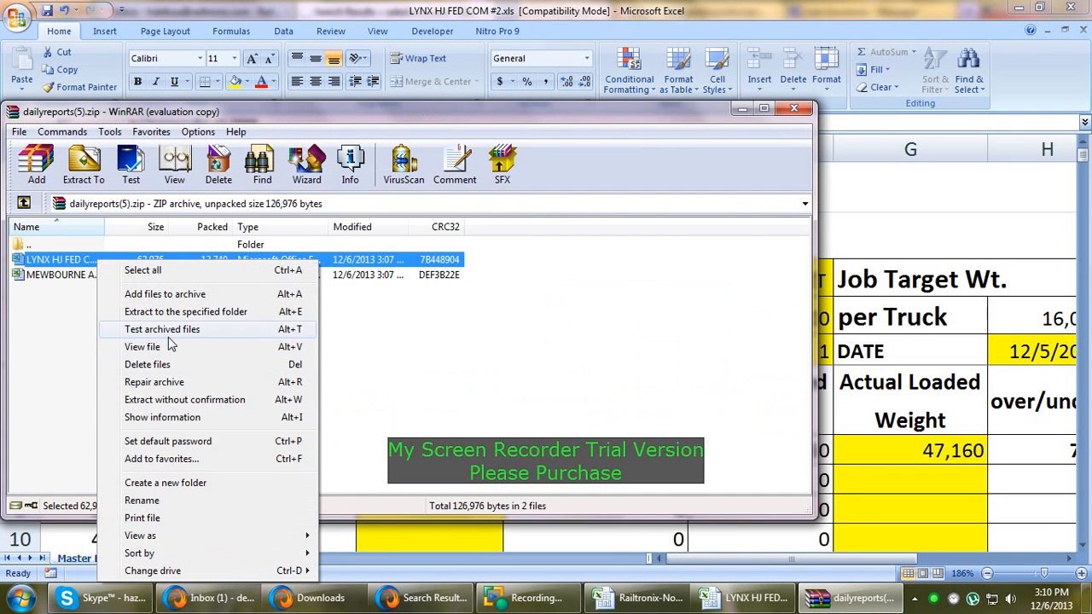
{"action": "left_click", "coordinate": [168, 501]}
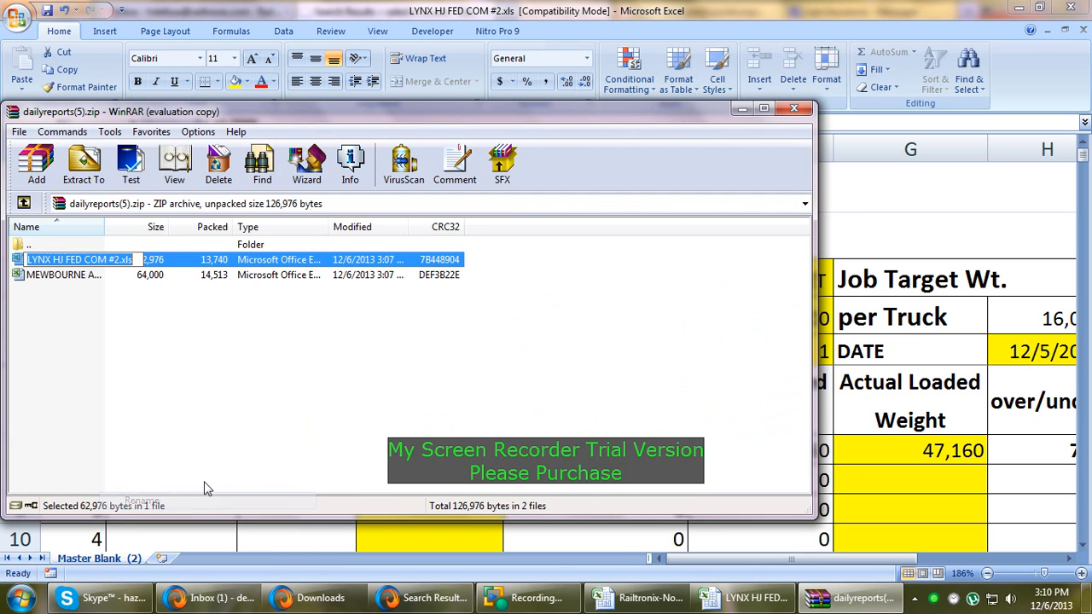
{"action": "left_click", "coordinate": [640, 597]}
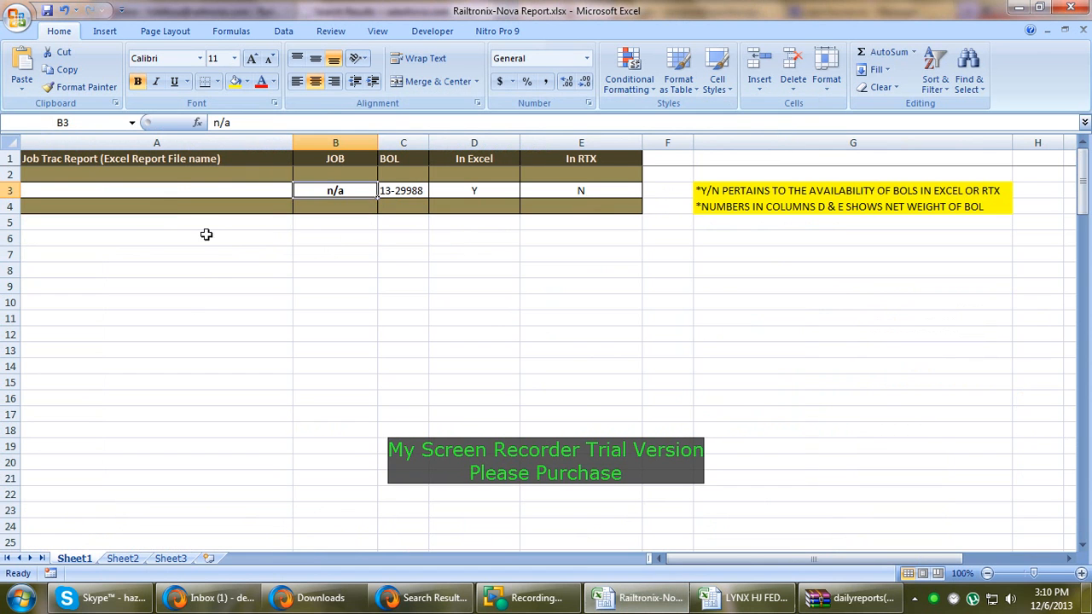
{"action": "left_click", "coordinate": [170, 189]}
{"action": "double_click", "coordinate": [254, 189]}
{"action": "key", "text": "ctrl+v"}
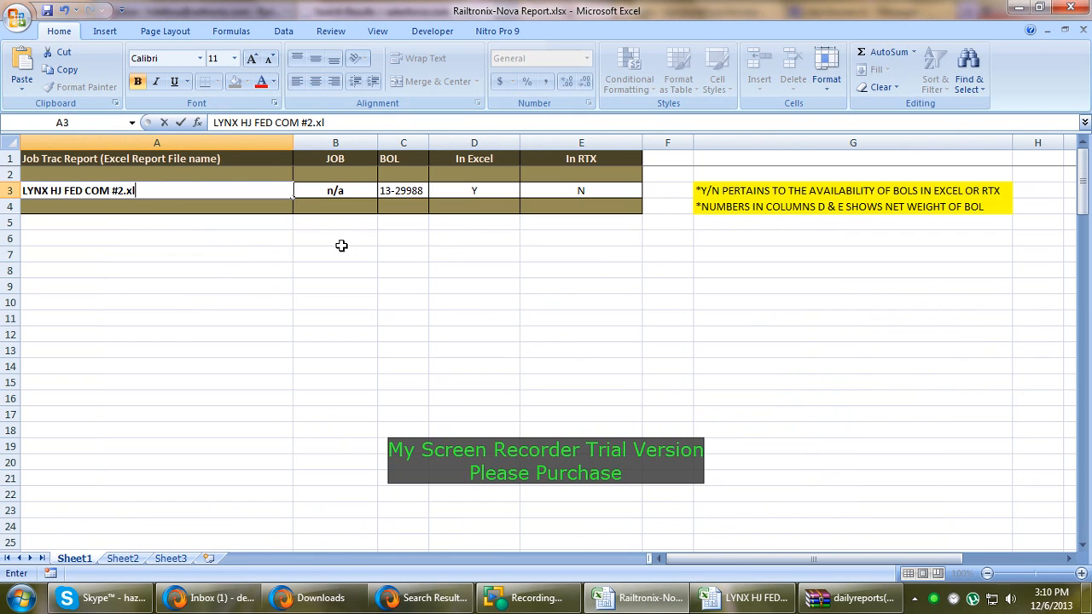
{"action": "key", "text": "BackSpace"}
{"action": "left_click", "coordinate": [361, 285]}
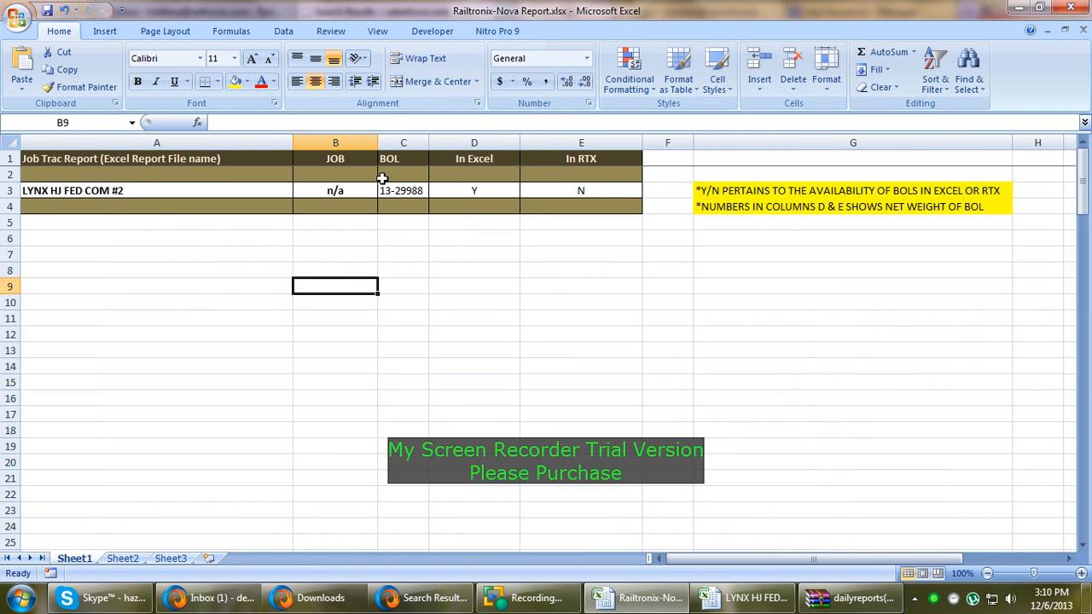
- Apply all borders to the blank range A5:E14 of the Railtronix-Nova Report
{"action": "left_click_drag", "start_coordinate": [258, 223], "coordinate": [539, 366]}
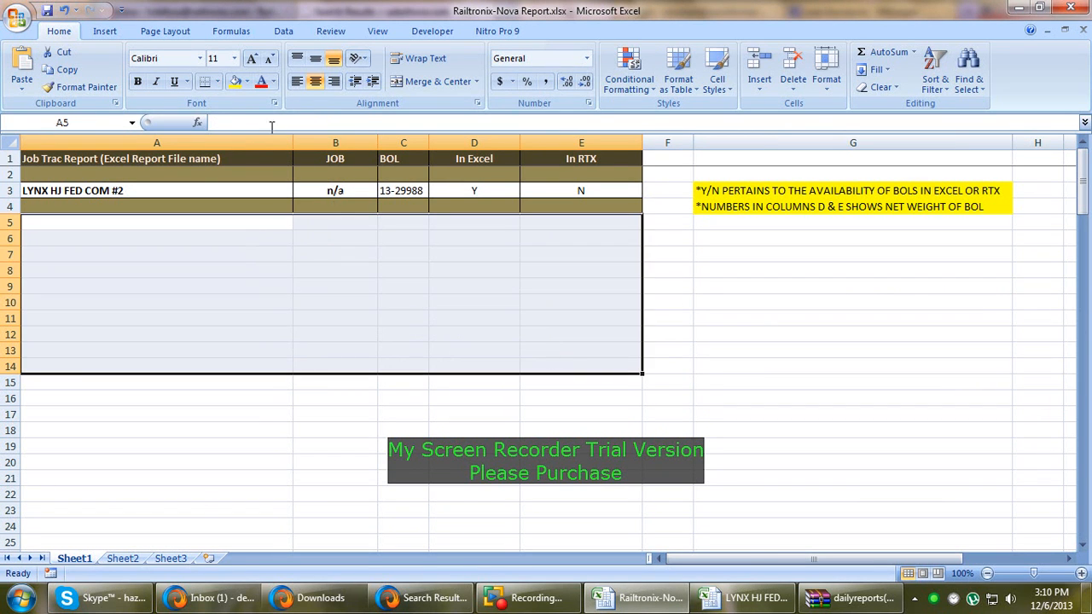
{"action": "left_click", "coordinate": [218, 82]}
{"action": "left_click", "coordinate": [245, 209]}
{"action": "left_click", "coordinate": [403, 302]}
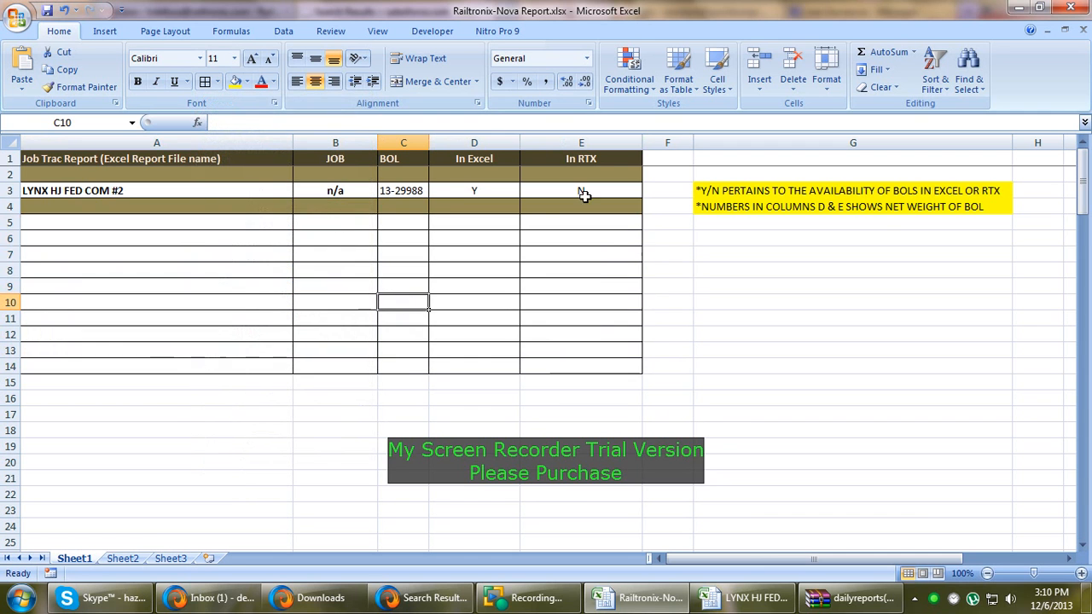
- Close the LYNX HJ FED COM #2 report
{"action": "left_click", "coordinate": [853, 599]}
{"action": "left_click", "coordinate": [747, 599]}
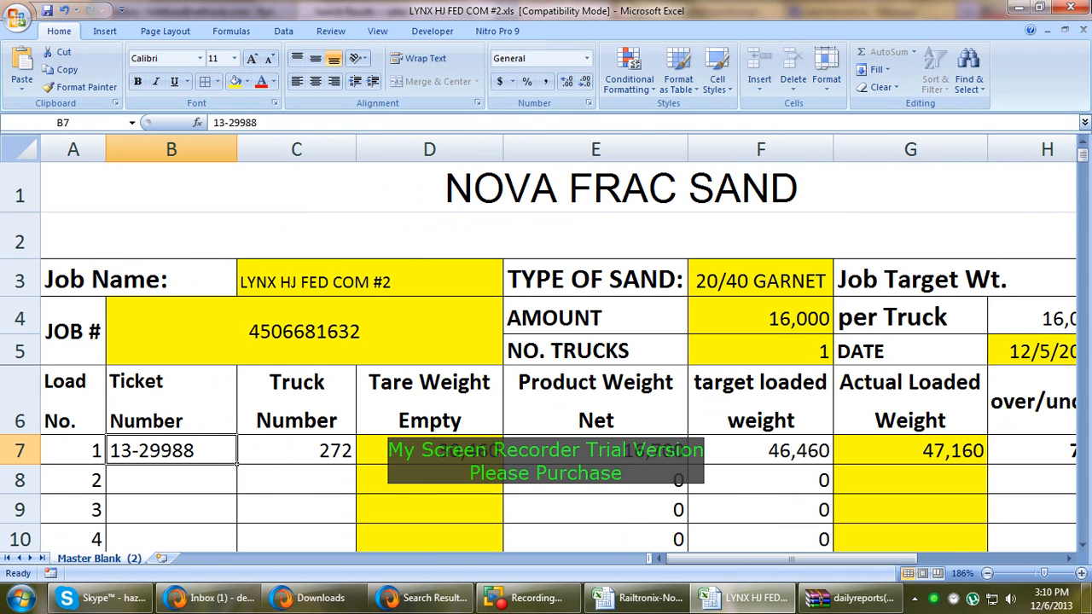
{"action": "left_click", "coordinate": [1077, 7]}
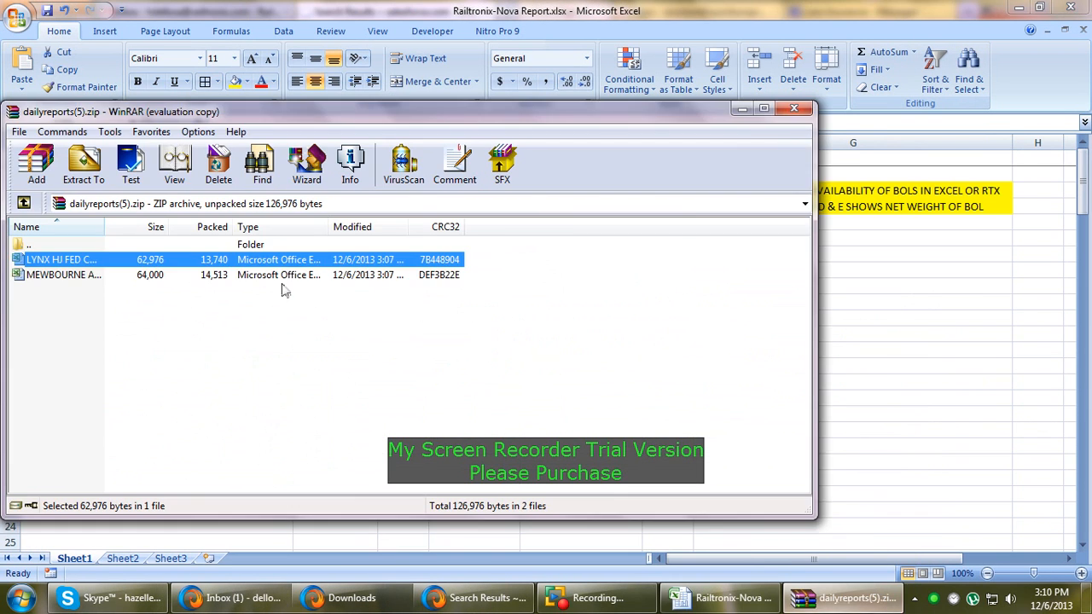
- Open the MEWBOURNE ARIES 20 MP FED COM 1H report from the dailyreports(5).zip archive and close the archive window
{"action": "left_click", "coordinate": [667, 256]}
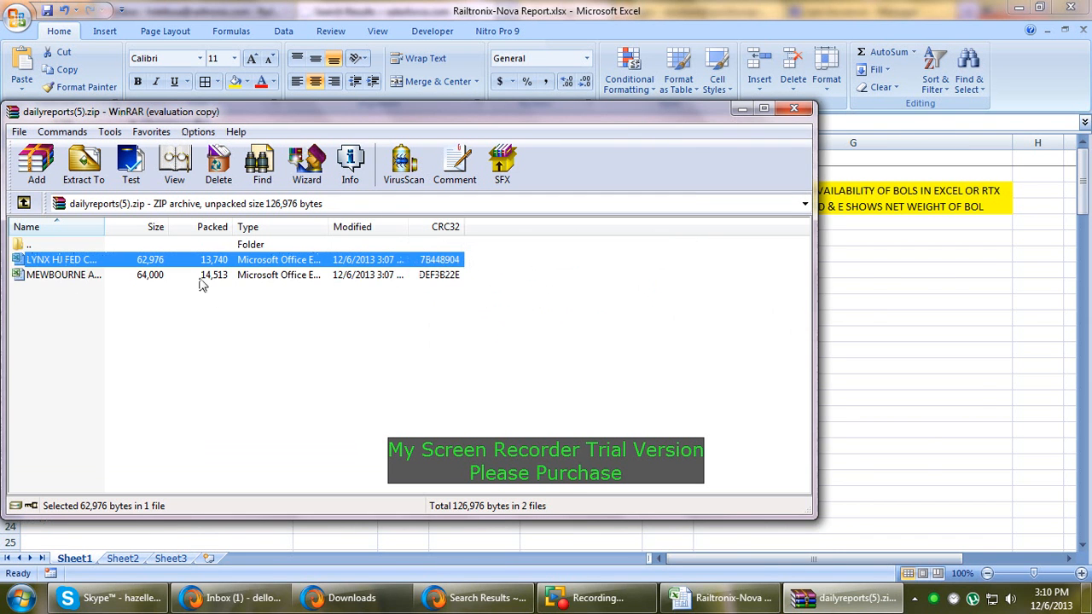
{"action": "double_click", "coordinate": [101, 276]}
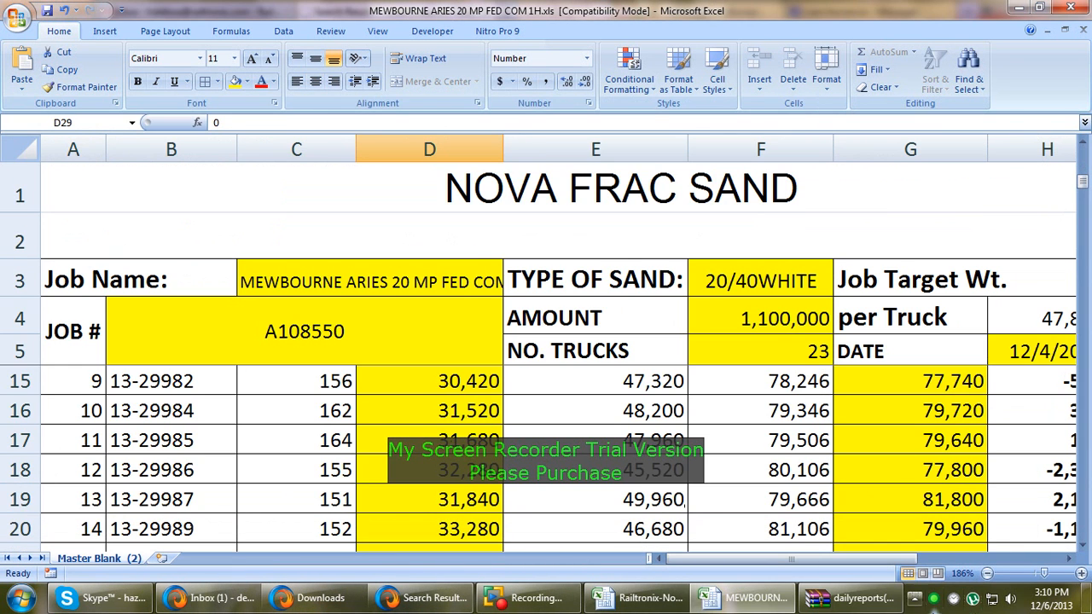
{"action": "left_click", "coordinate": [890, 605]}
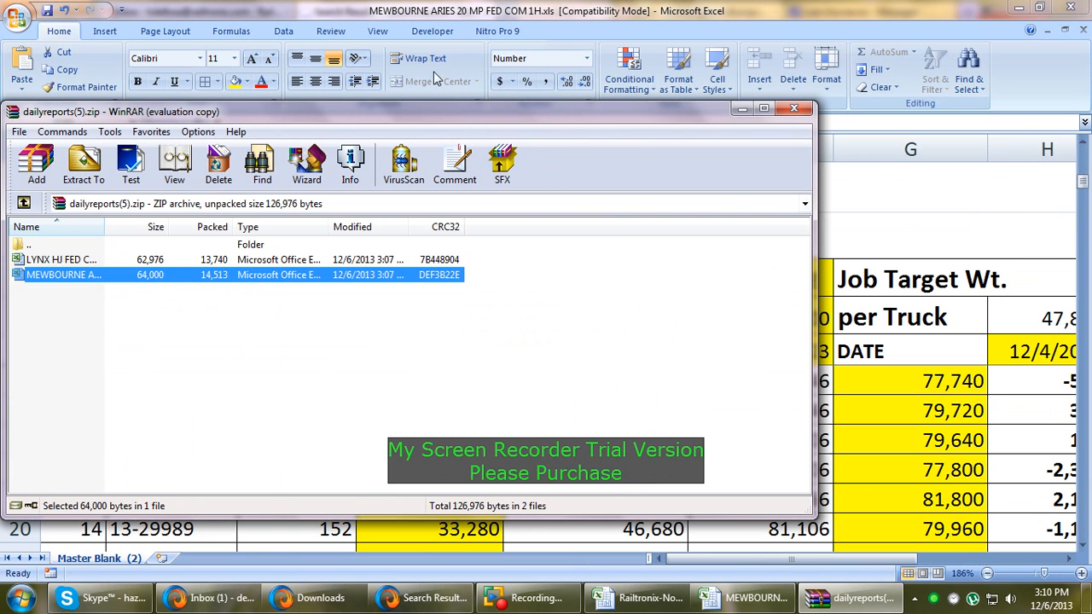
{"action": "left_click", "coordinate": [802, 111]}
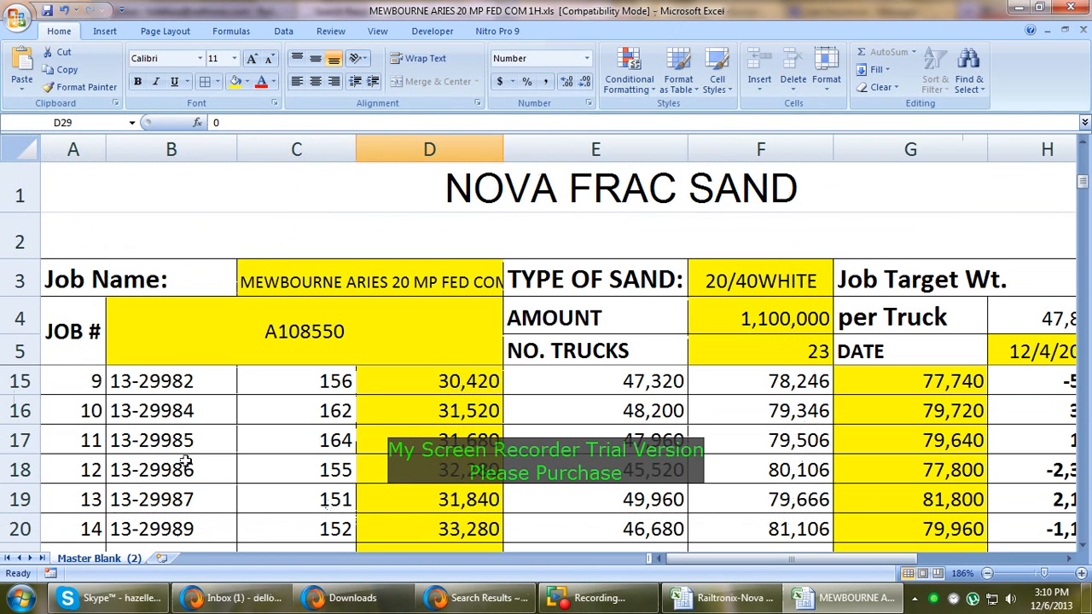
- Copy the last BOL number, 13-29997, from the MEWBOURNE report and search for it among the BOLs in Salesforce
{"action": "scroll", "coordinate": [184, 461], "scroll_direction": "down", "scroll_amount": 5}
{"action": "scroll", "coordinate": [185, 477], "scroll_direction": "up", "scroll_amount": 2}
{"action": "left_click", "coordinate": [187, 494]}
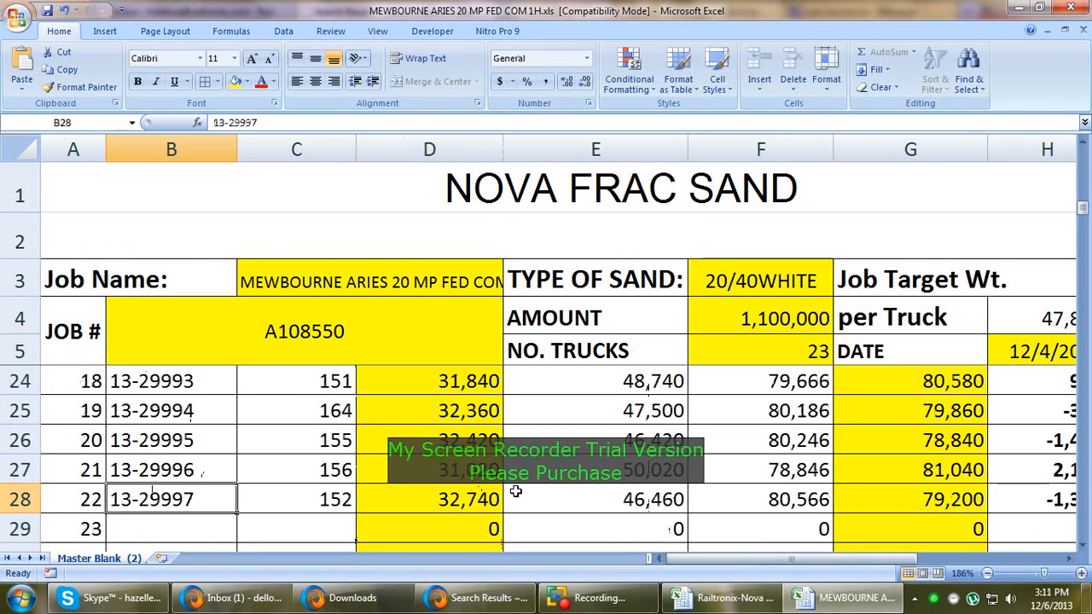
{"action": "left_click", "coordinate": [478, 598]}
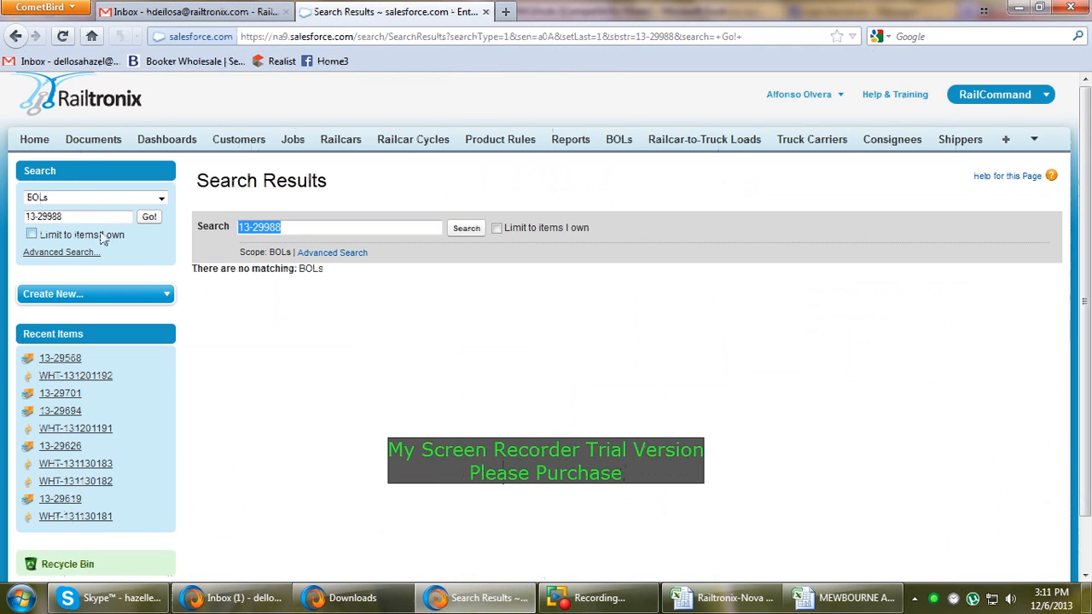
{"action": "triple_click", "coordinate": [76, 217]}
{"action": "type", "text": "13-29997"}
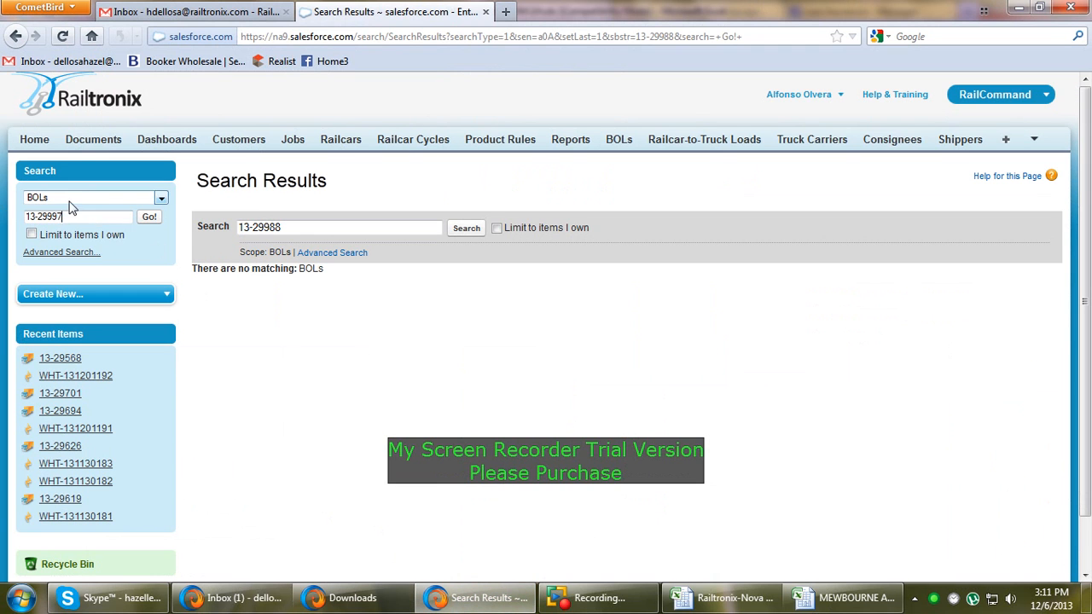
{"action": "left_click", "coordinate": [149, 219]}
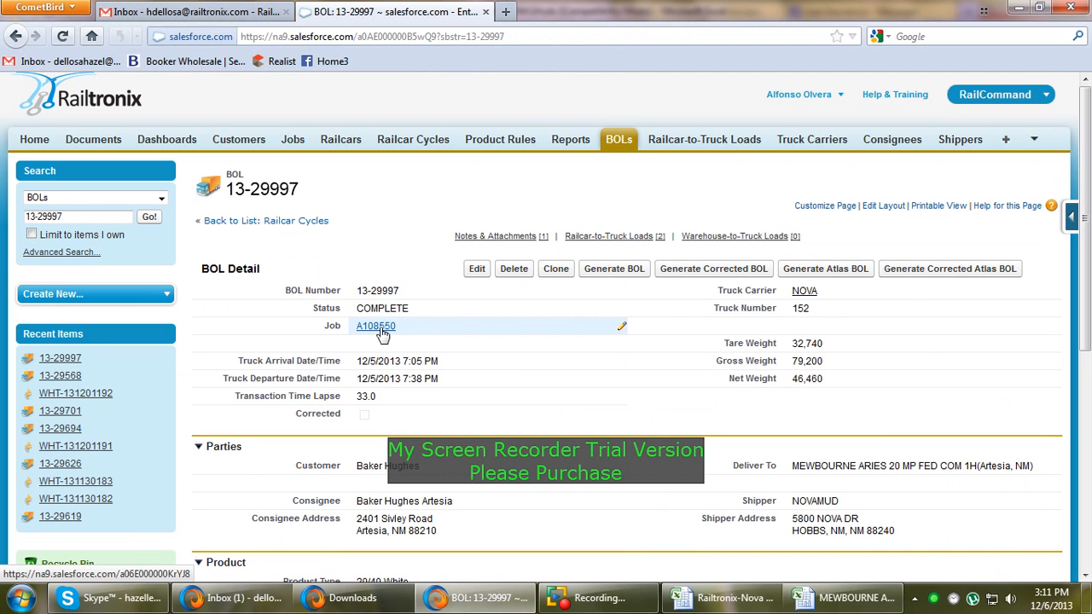
- Open job A108550 from the BOL record and compare its BOL list with the MEWBOURNE report
{"action": "left_click", "coordinate": [380, 331]}
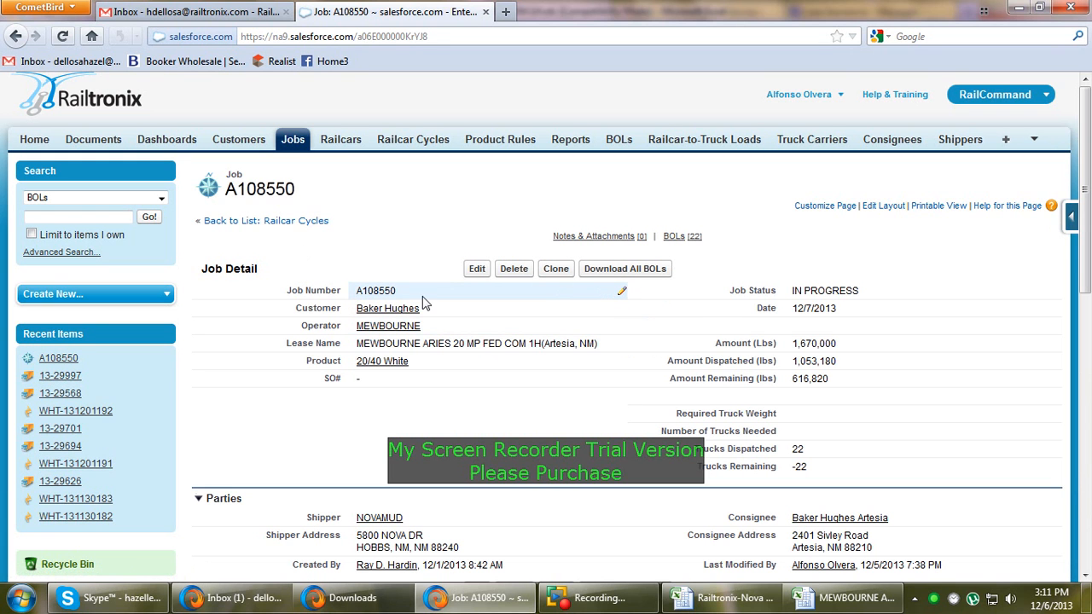
{"action": "scroll", "coordinate": [427, 305], "scroll_direction": "down", "scroll_amount": 15}
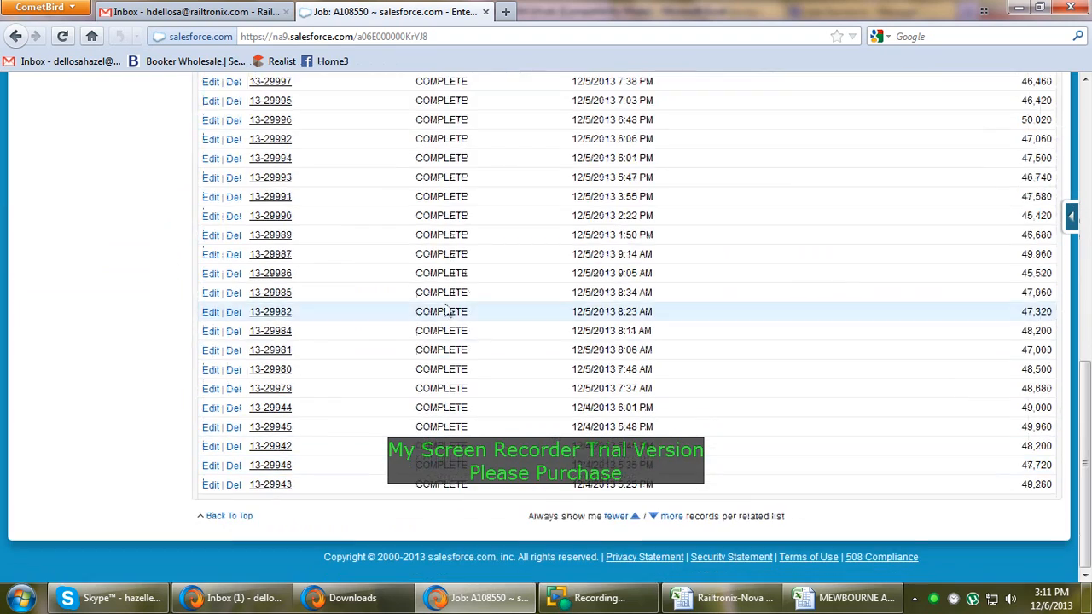
{"action": "scroll", "coordinate": [493, 356], "scroll_direction": "up", "scroll_amount": 3}
{"action": "scroll", "coordinate": [495, 358], "scroll_direction": "down", "scroll_amount": 2}
{"action": "left_click", "coordinate": [806, 600]}
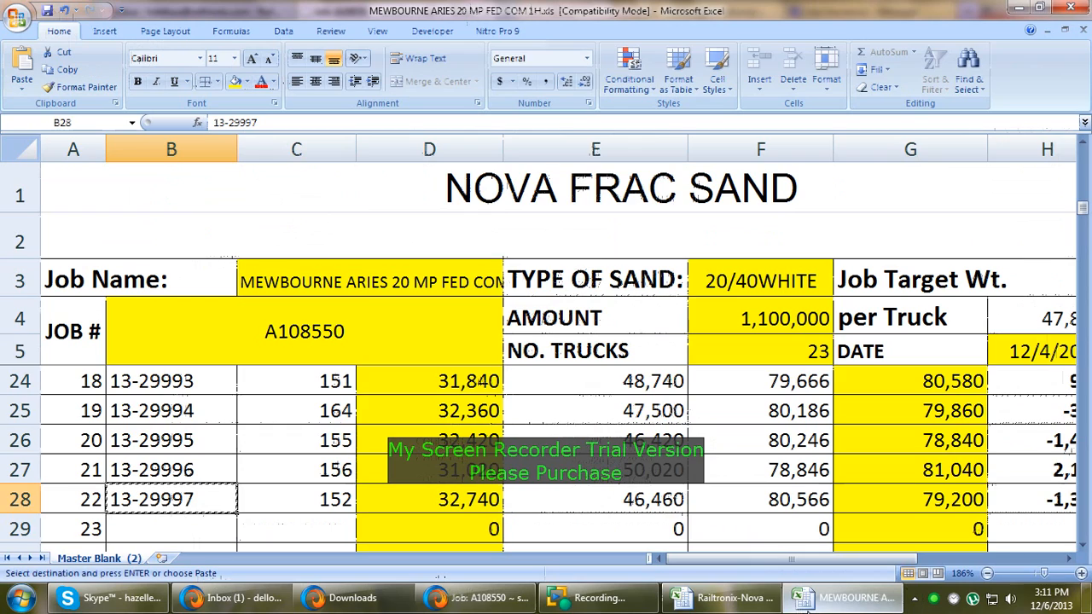
{"action": "left_click", "coordinate": [806, 599]}
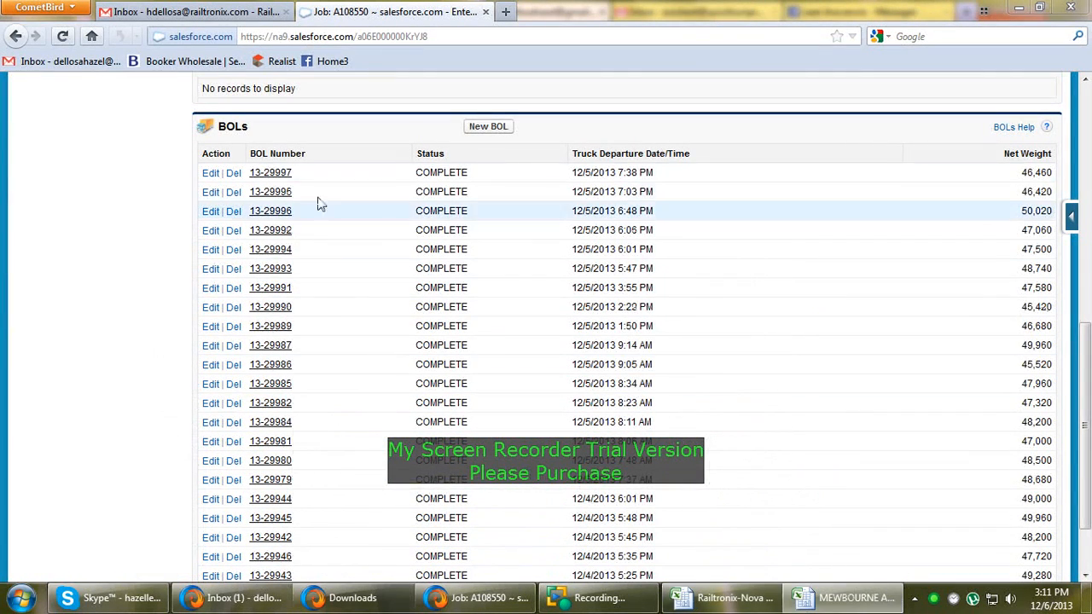
{"action": "left_click", "coordinate": [845, 598]}
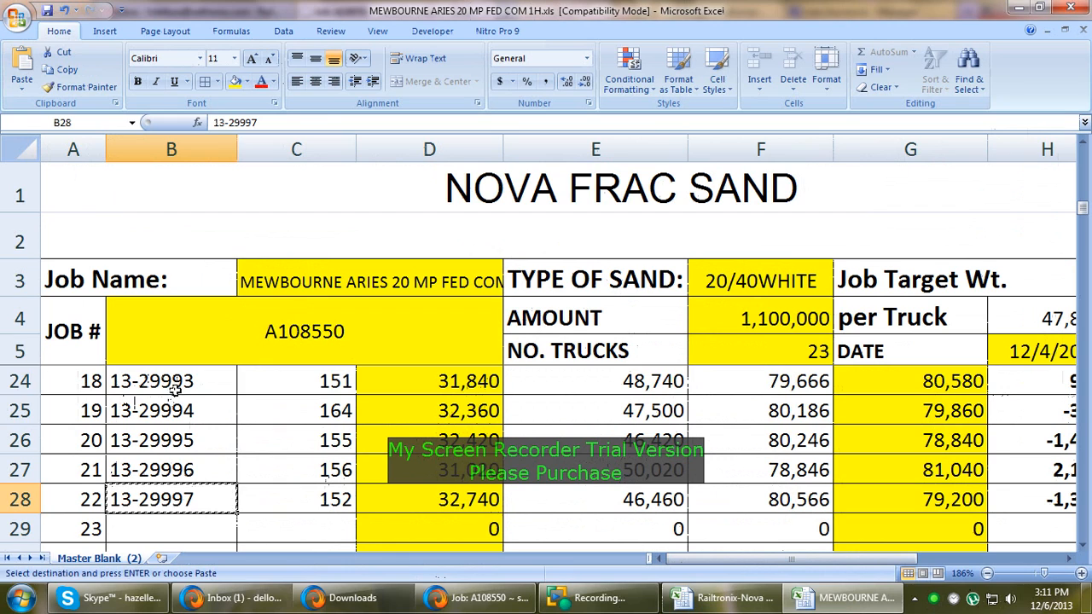
- Start a blank Excel workbook and copy all rows of job A108550's BOL list from Salesforce
{"action": "left_click", "coordinate": [20, 598]}
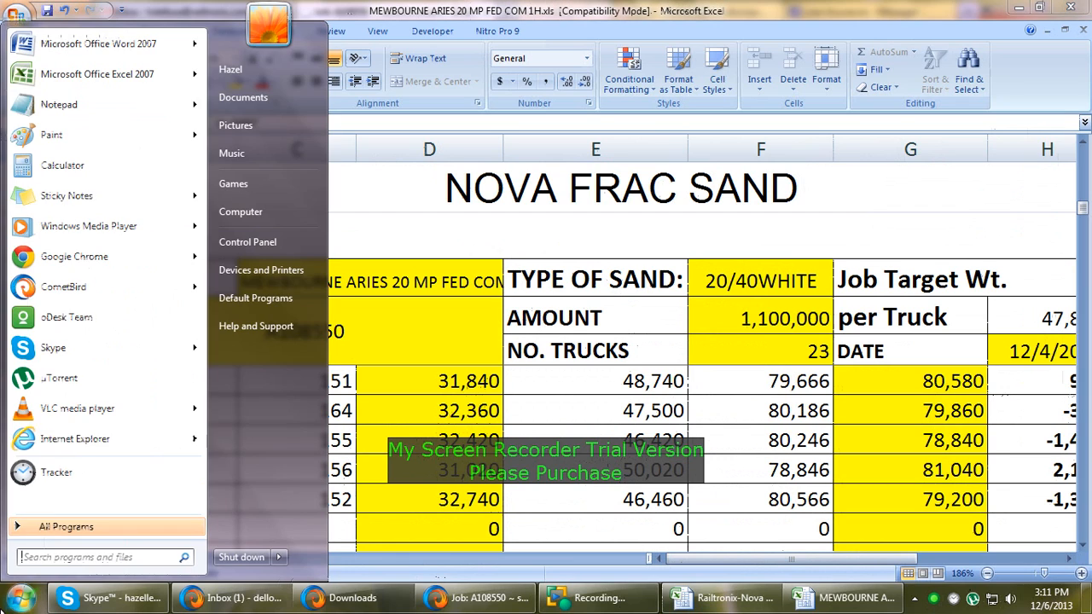
{"action": "left_click", "coordinate": [128, 75]}
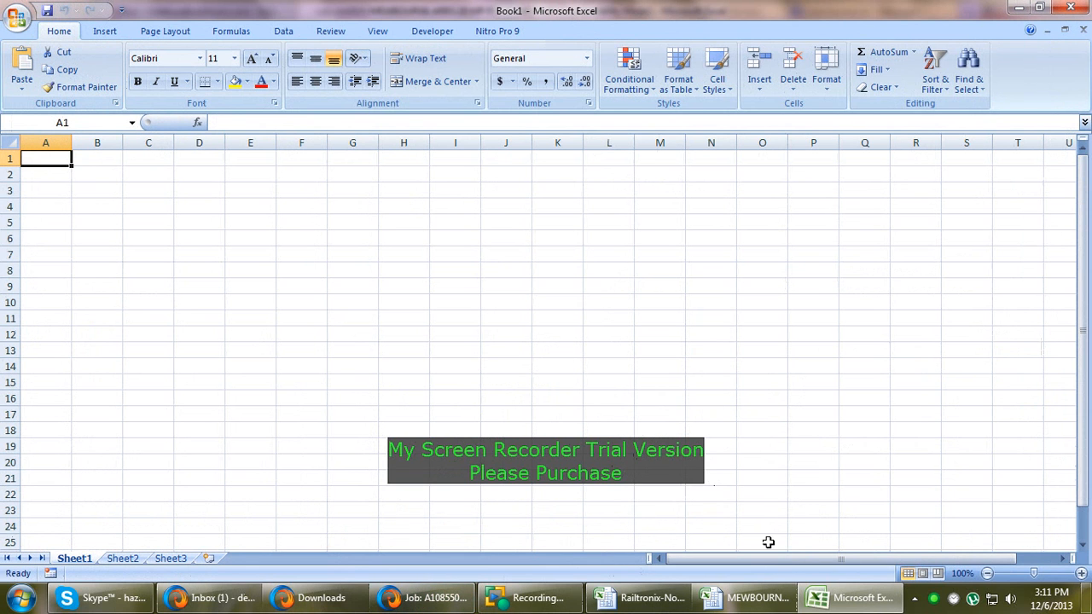
{"action": "left_click", "coordinate": [424, 597]}
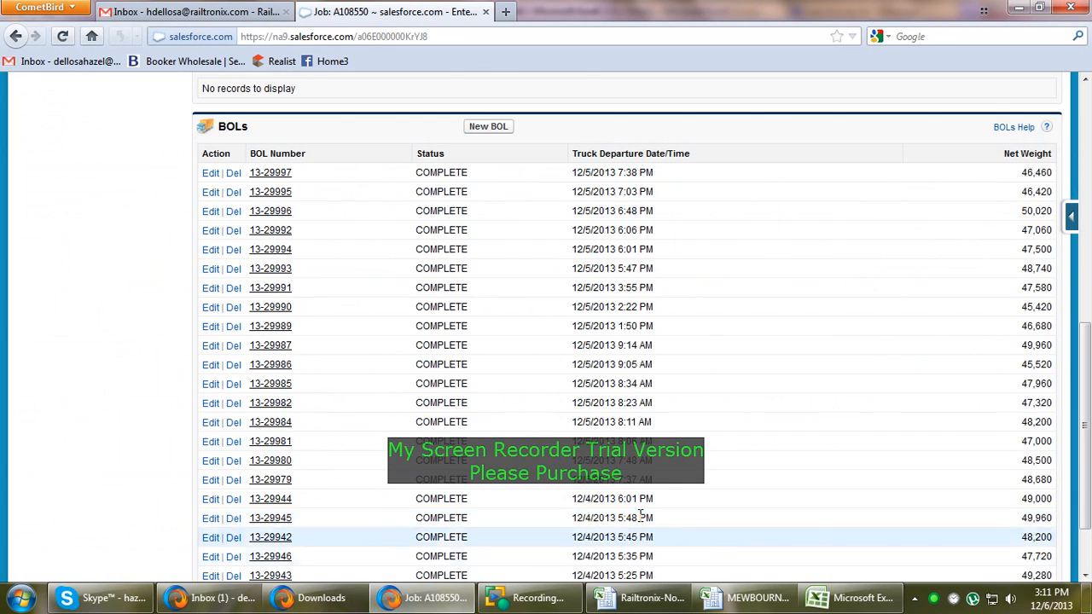
{"action": "scroll", "coordinate": [121, 340], "scroll_direction": "up", "scroll_amount": 7}
{"action": "scroll", "coordinate": [312, 339], "scroll_direction": "down", "scroll_amount": 8}
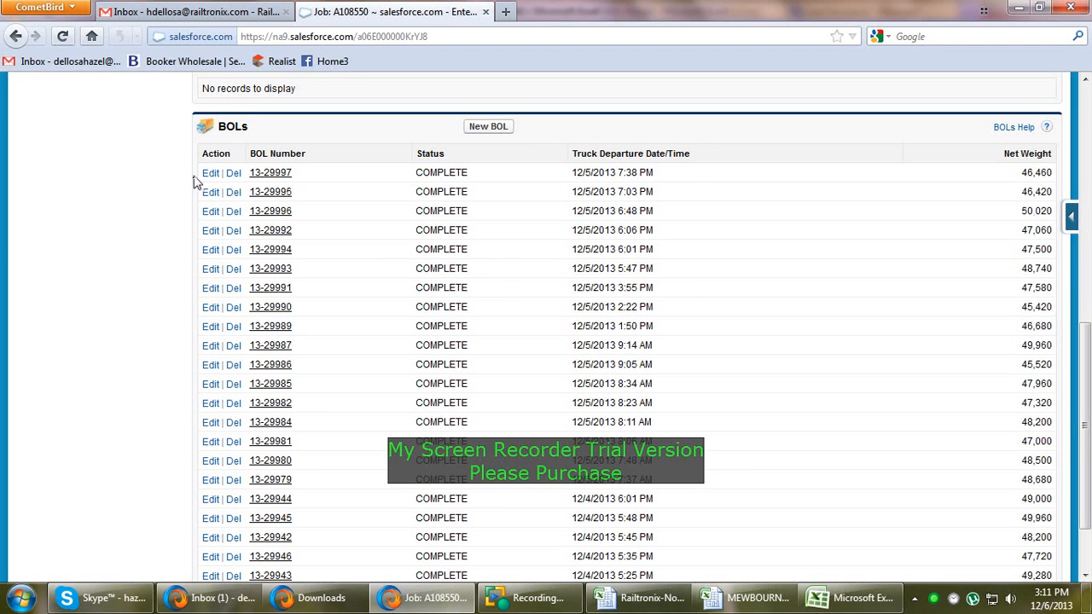
{"action": "left_click_drag", "start_coordinate": [197, 180], "coordinate": [1056, 483]}
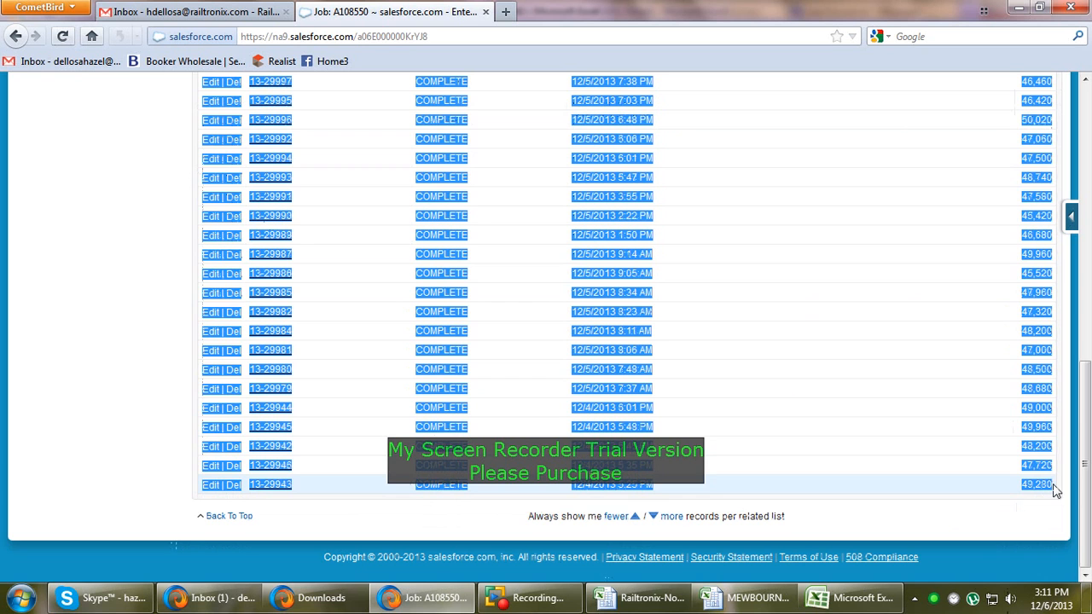
{"action": "scroll", "coordinate": [1007, 461], "scroll_direction": "up", "scroll_amount": 4}
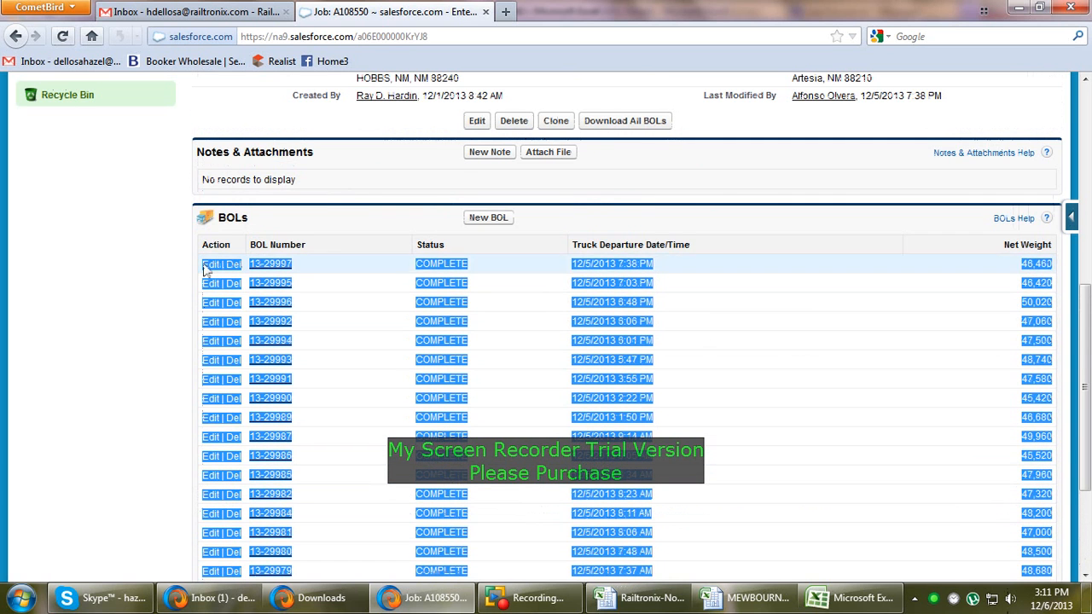
{"action": "scroll", "coordinate": [1089, 356], "scroll_direction": "down", "scroll_amount": 4}
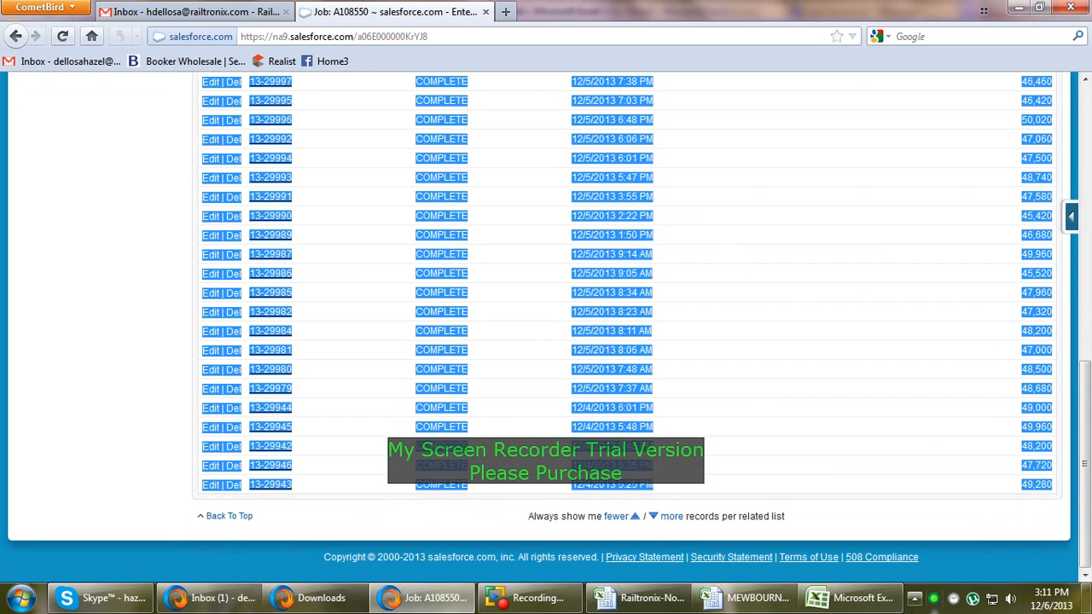
- Switch from the Salesforce job page to the blank Book1 workbook
{"action": "mouse_move", "coordinate": [830, 601]}
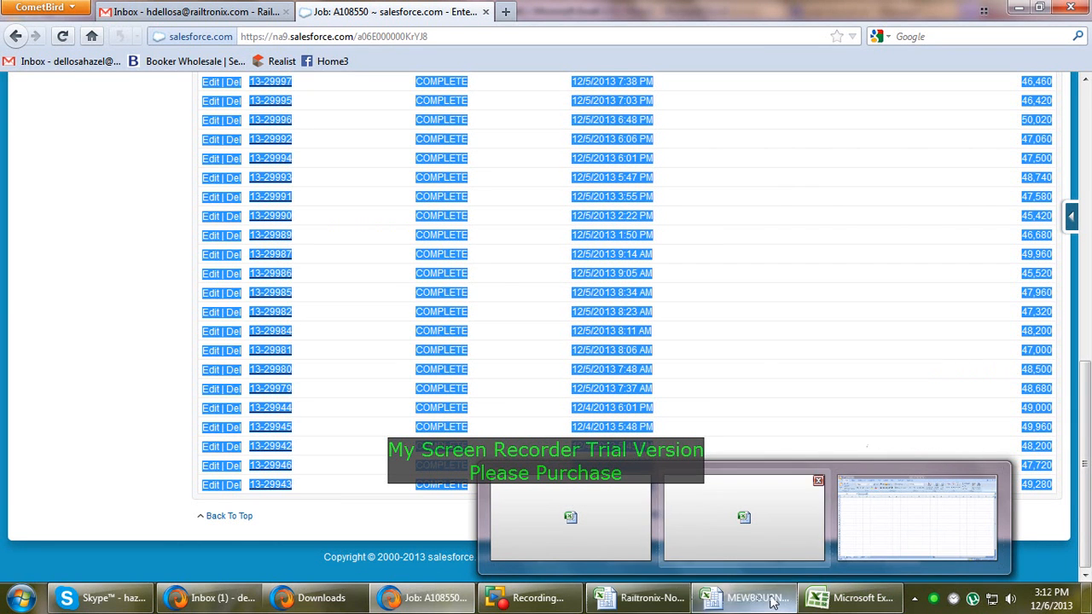
{"action": "left_click", "coordinate": [641, 598]}
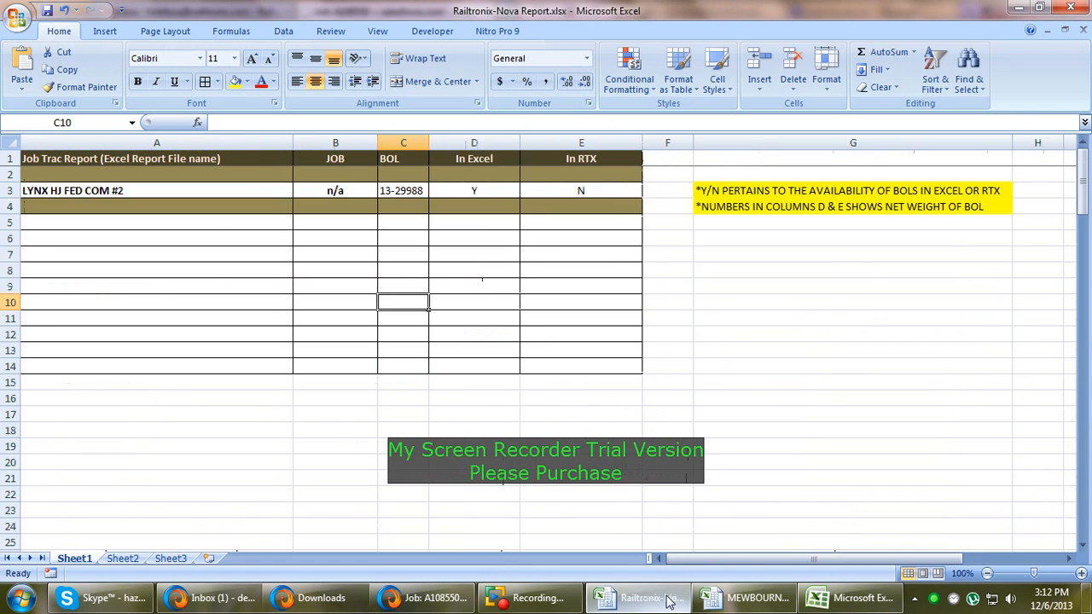
{"action": "left_click", "coordinate": [722, 603]}
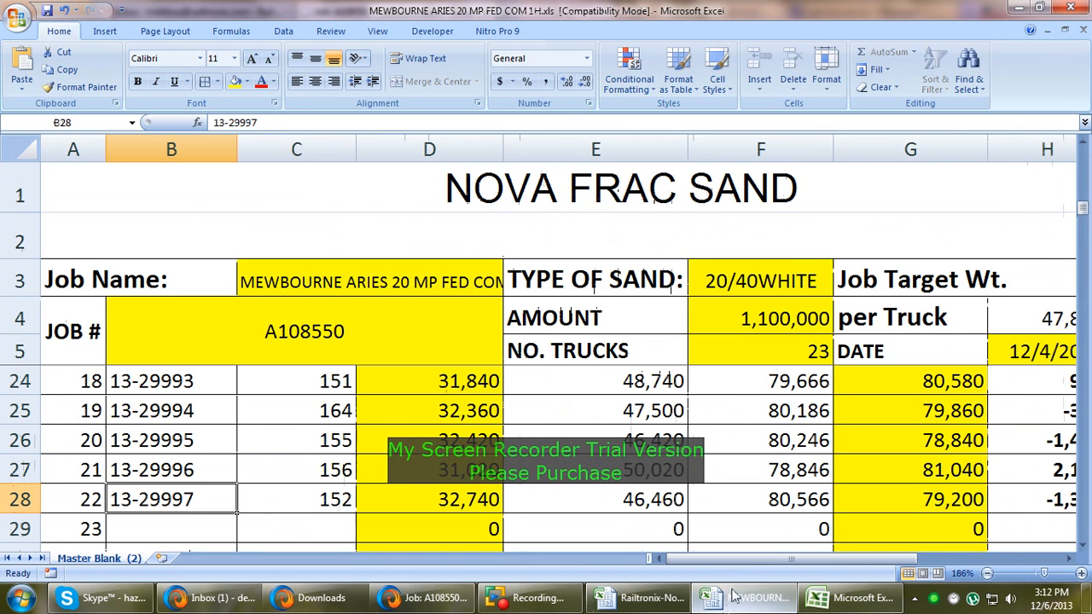
{"action": "left_click", "coordinate": [862, 598]}
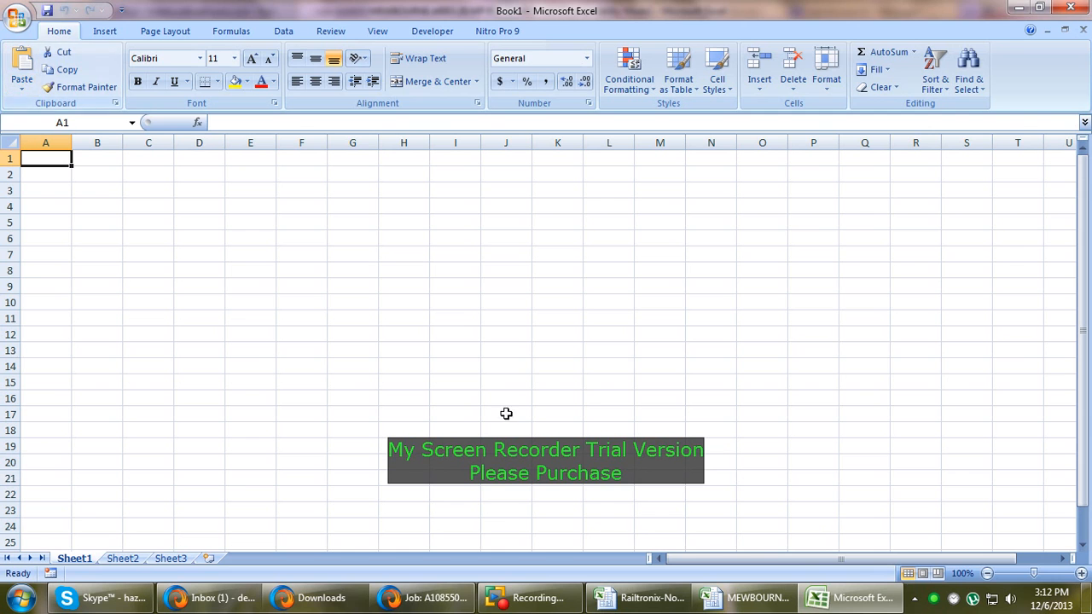
{"action": "left_click", "coordinate": [423, 597]}
{"action": "left_click", "coordinate": [853, 598]}
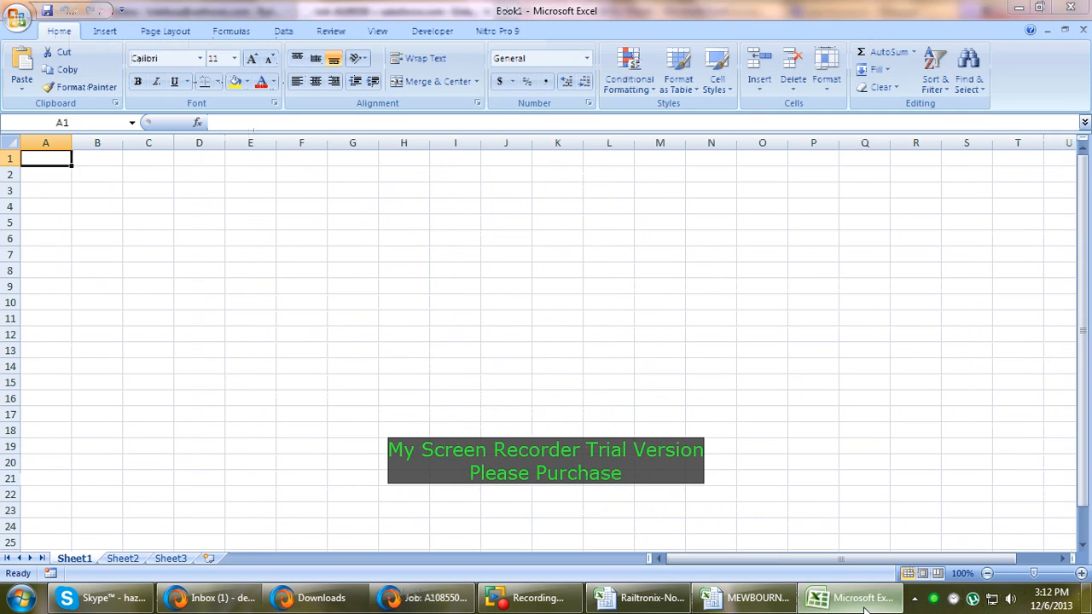
- Try pasting the copied BOL rows into Book1 as Unicode text and as a plain paste, clearing the cells after each attempt
{"action": "left_click", "coordinate": [26, 94]}
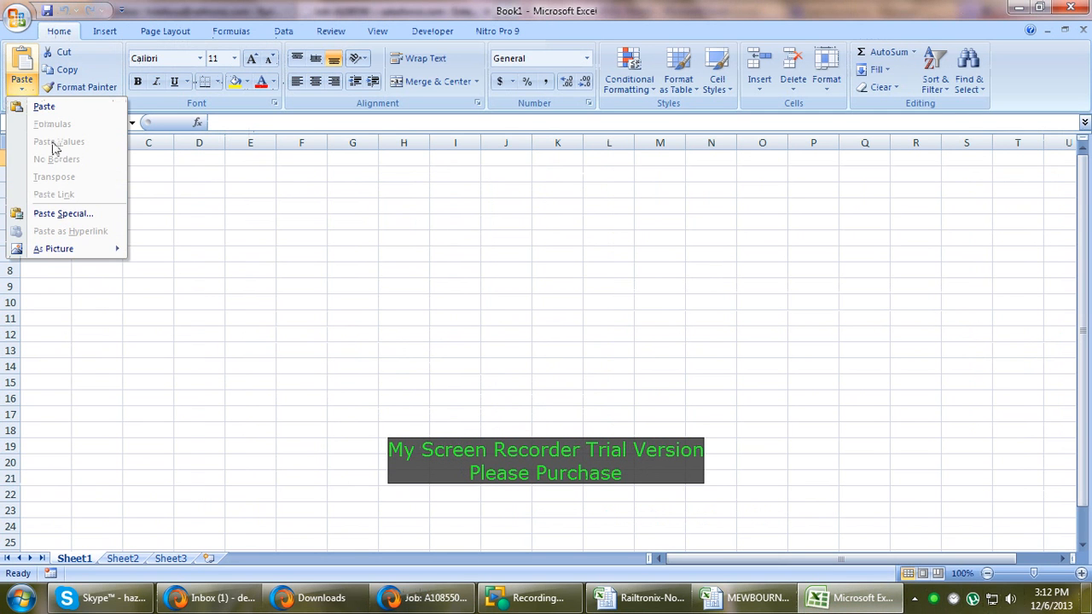
{"action": "left_click", "coordinate": [51, 214]}
{"action": "left_click", "coordinate": [114, 262]}
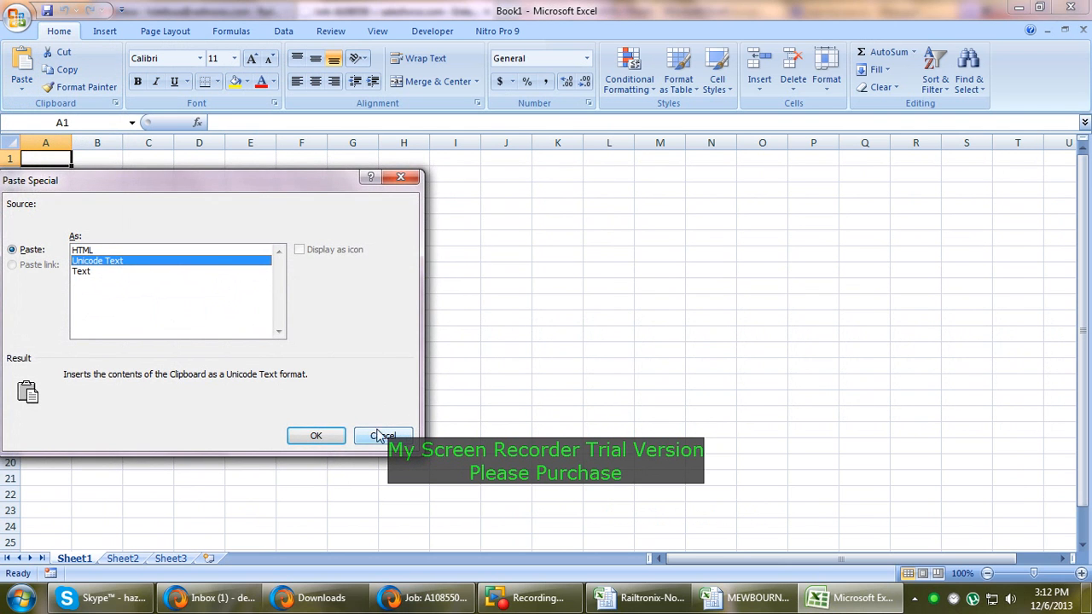
{"action": "left_click", "coordinate": [315, 436]}
{"action": "key", "text": "Delete"}
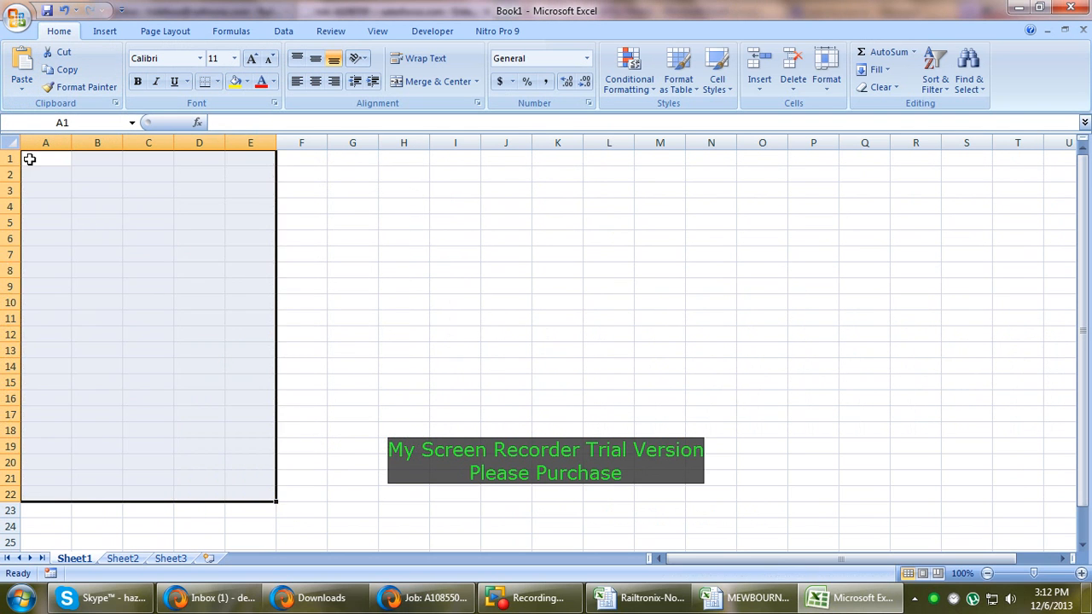
{"action": "left_click", "coordinate": [29, 159]}
{"action": "left_click", "coordinate": [20, 68]}
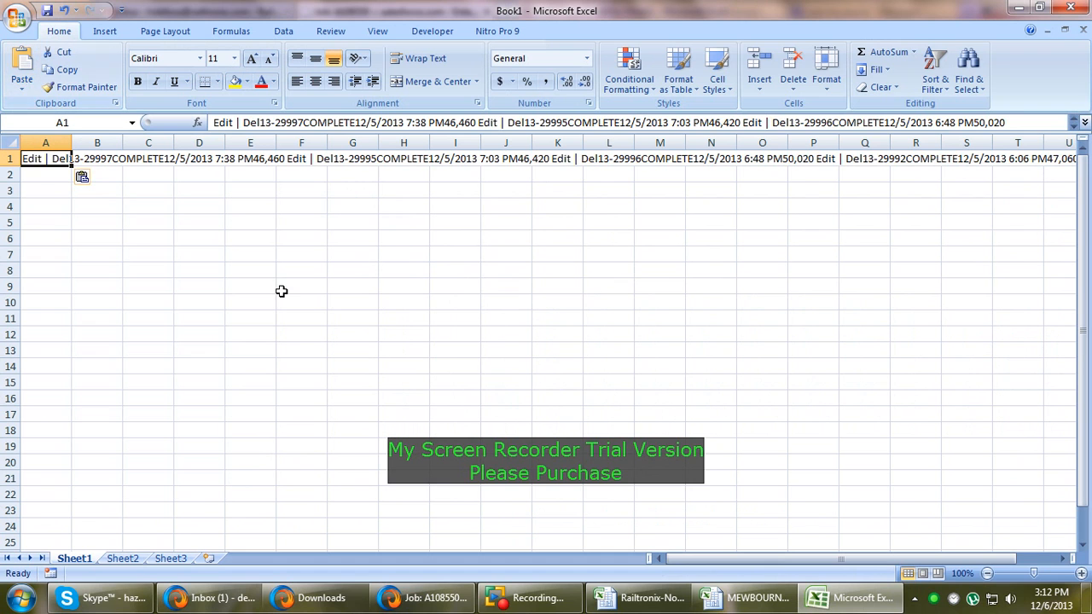
{"action": "key", "text": "Delete"}
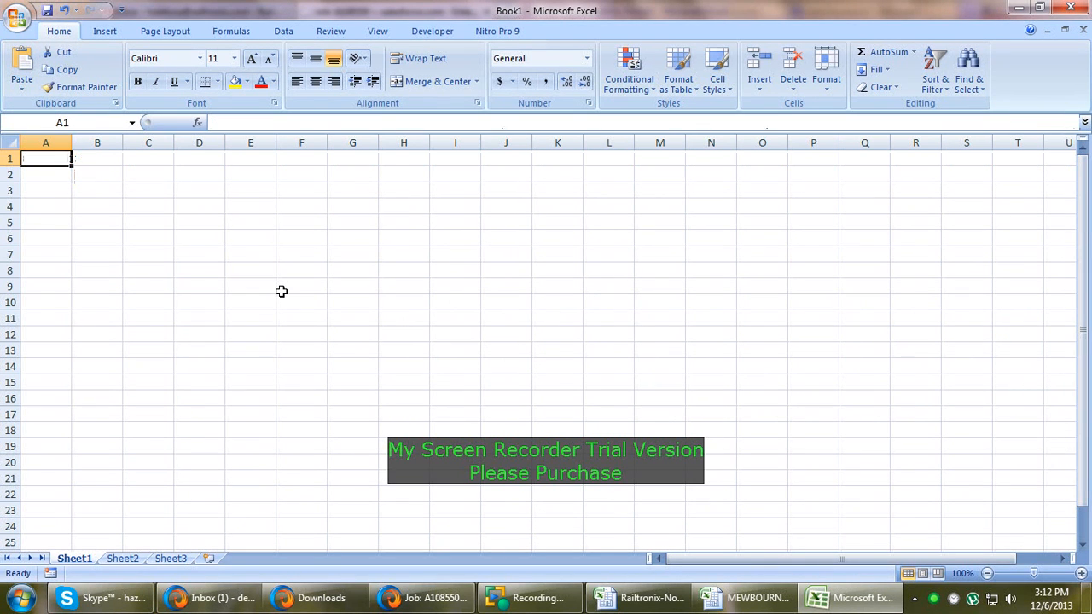
- Paste the copied BOL rows into cell A1 of Book1 as Unicode text
{"action": "left_click", "coordinate": [22, 86]}
{"action": "left_click", "coordinate": [65, 213]}
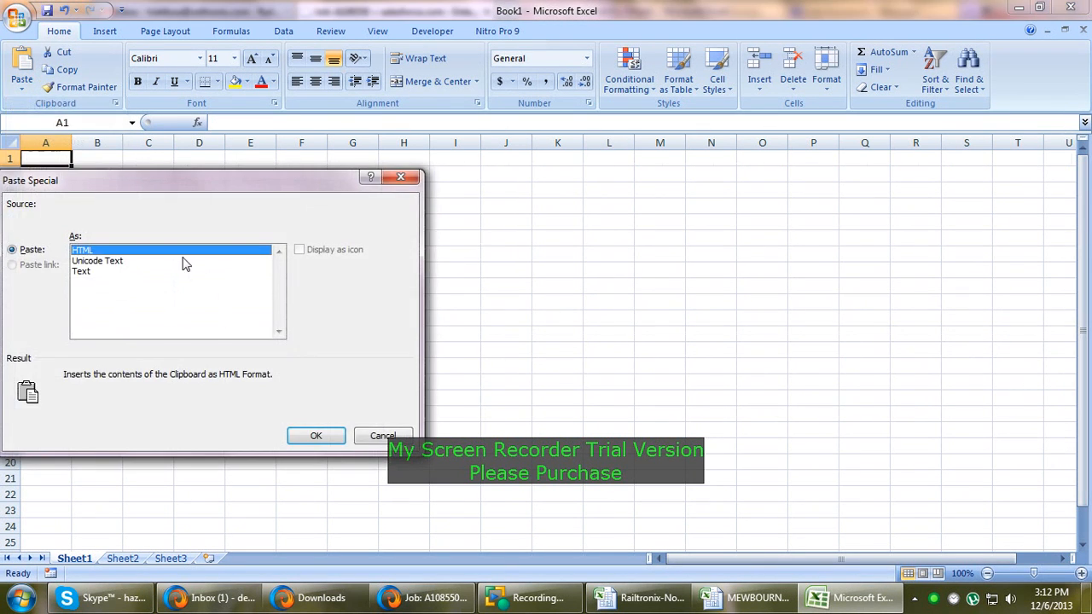
{"action": "left_click", "coordinate": [171, 261]}
{"action": "left_click", "coordinate": [317, 436]}
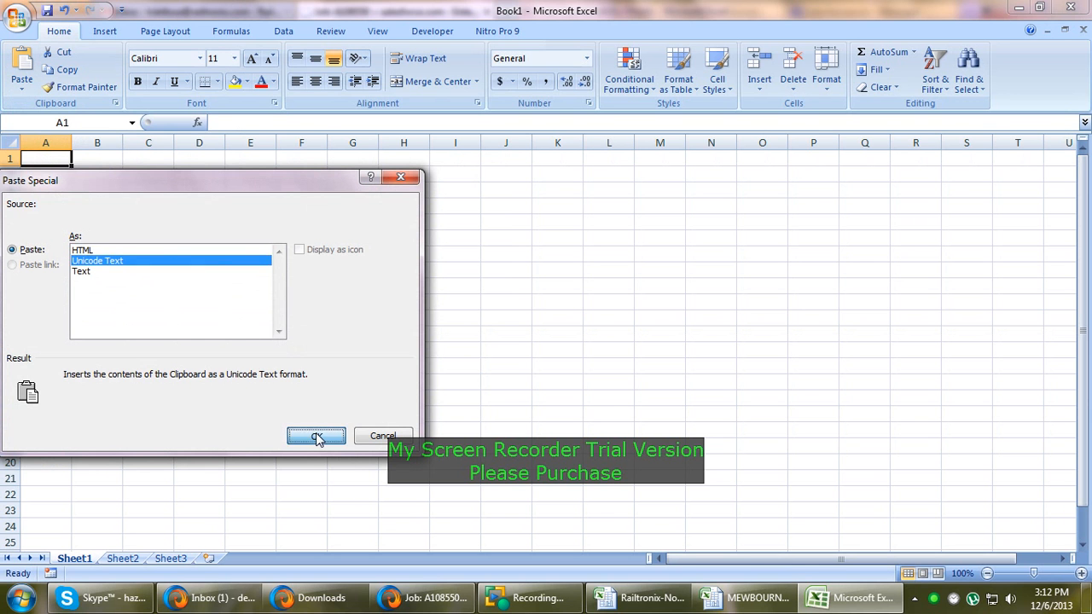
- Delete the Edit/Del, status and departure date columns from Book1, keeping only the BOL numbers and net weights
{"action": "left_click", "coordinate": [32, 142]}
{"action": "right_click", "coordinate": [47, 143]}
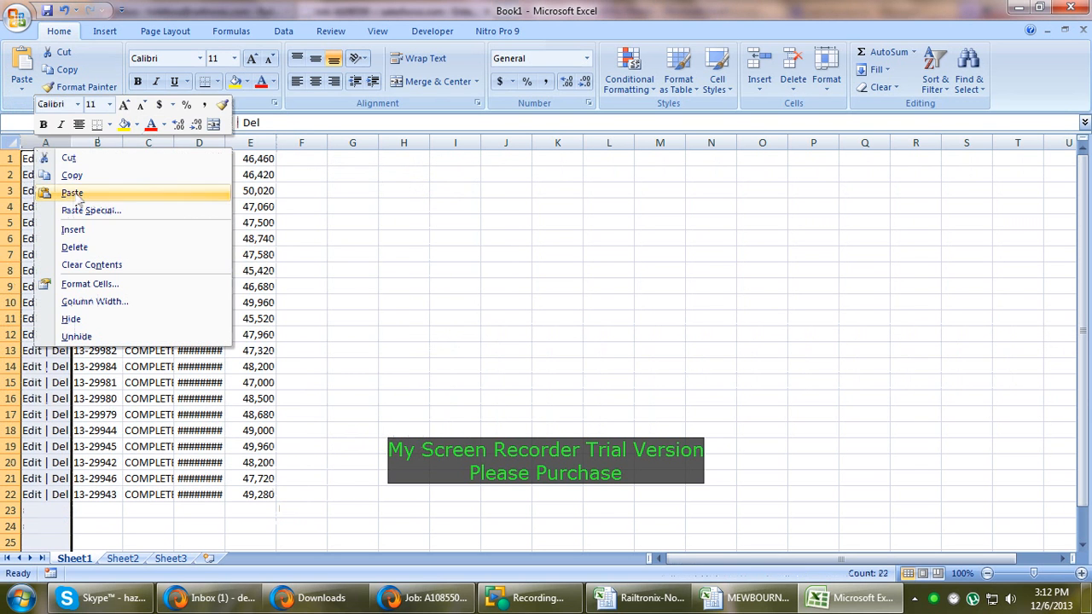
{"action": "left_click", "coordinate": [100, 249]}
{"action": "left_click", "coordinate": [96, 143]}
{"action": "left_click", "coordinate": [148, 143], "text": "shift"}
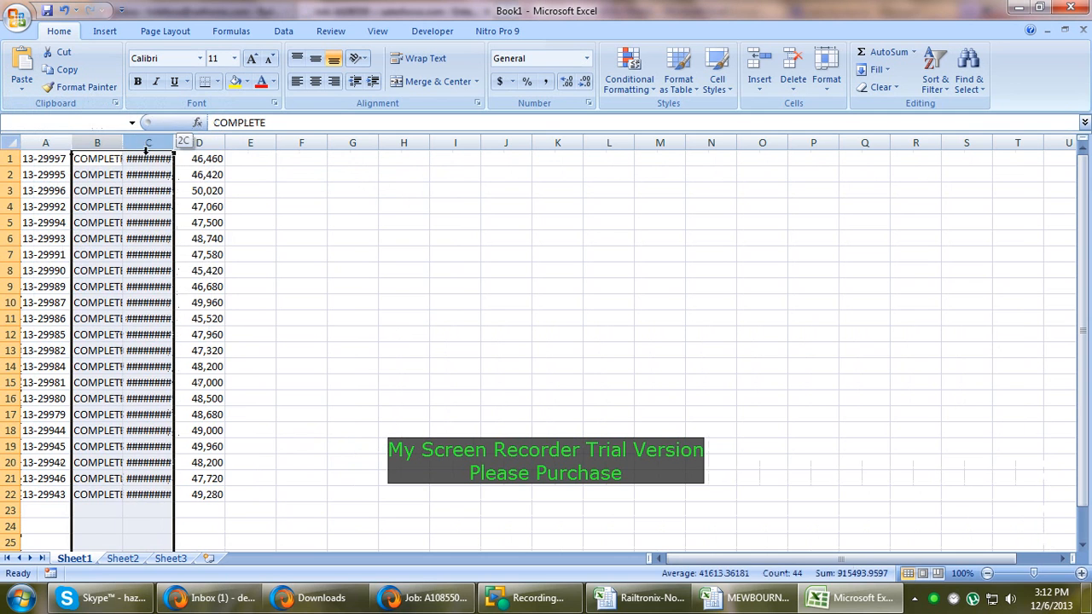
{"action": "double_click", "coordinate": [174, 143]}
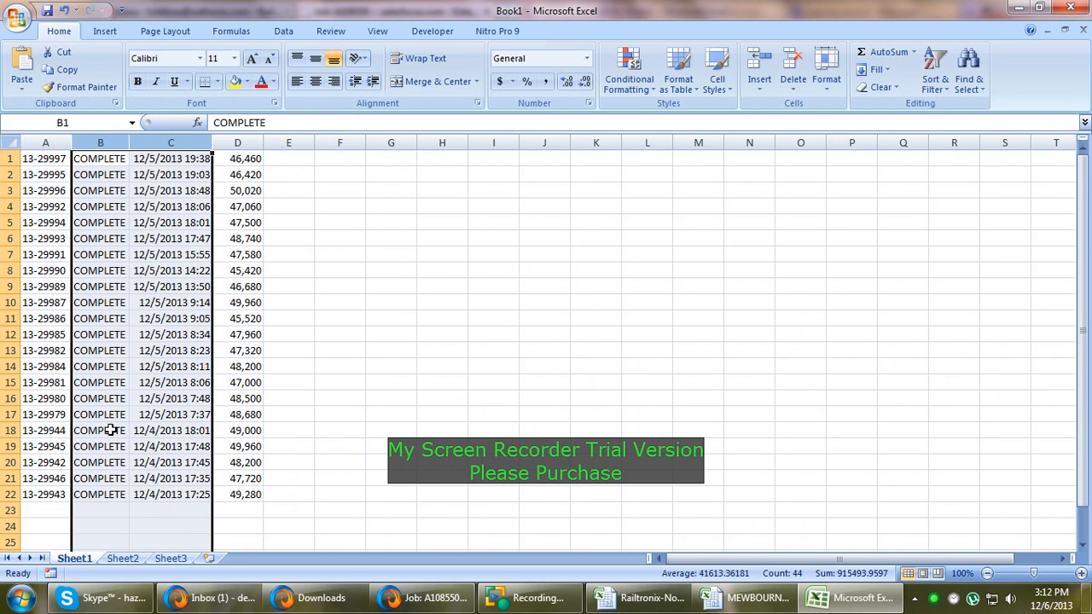
{"action": "right_click", "coordinate": [202, 294]}
{"action": "left_click", "coordinate": [215, 395]}
{"action": "left_click", "coordinate": [224, 413]}
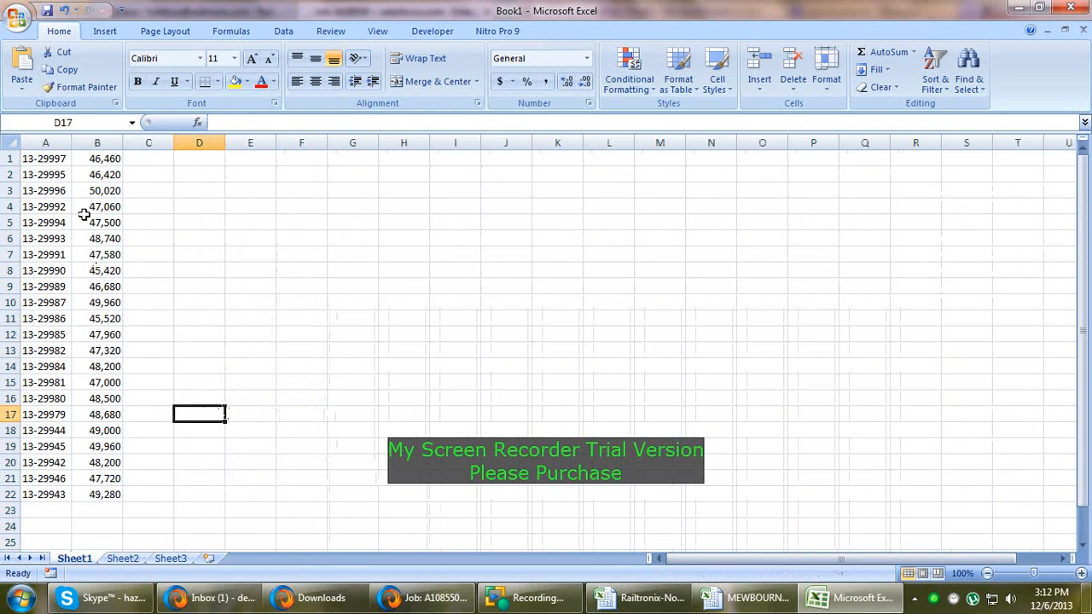
- Check the BOL number and net weight columns against the MEWBOURNE report and return to Book1
{"action": "left_click", "coordinate": [51, 143]}
{"action": "left_click", "coordinate": [96, 142]}
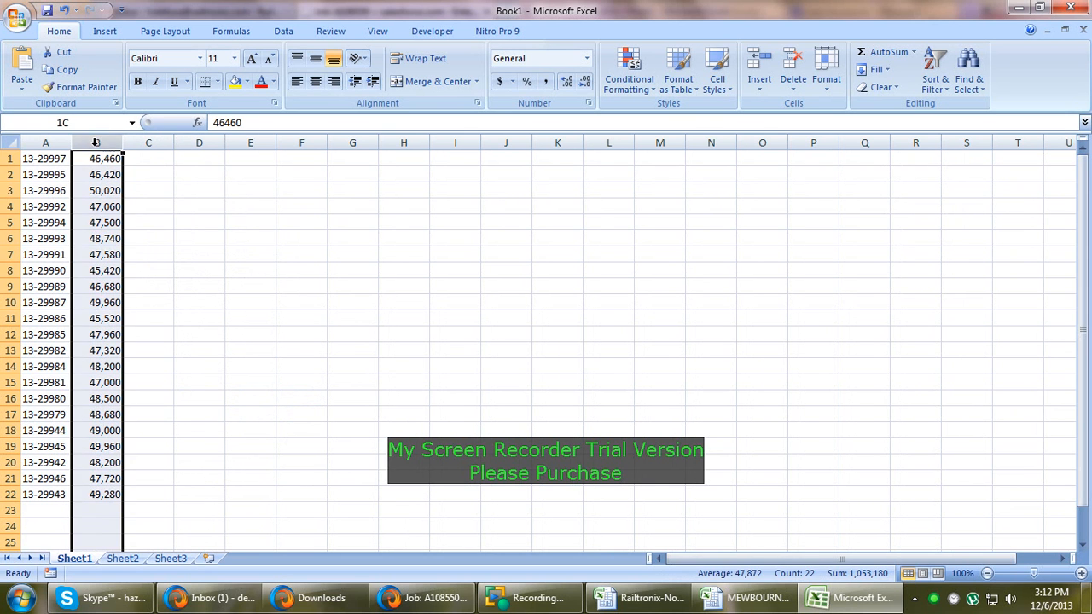
{"action": "left_click", "coordinate": [743, 597]}
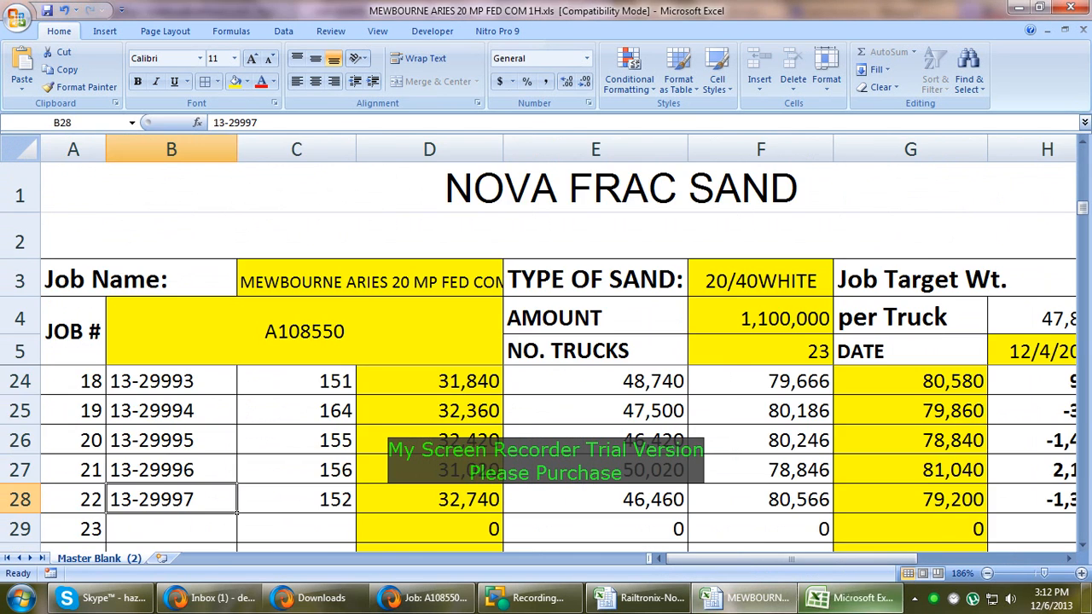
{"action": "left_click", "coordinate": [853, 597]}
{"action": "left_click", "coordinate": [523, 366]}
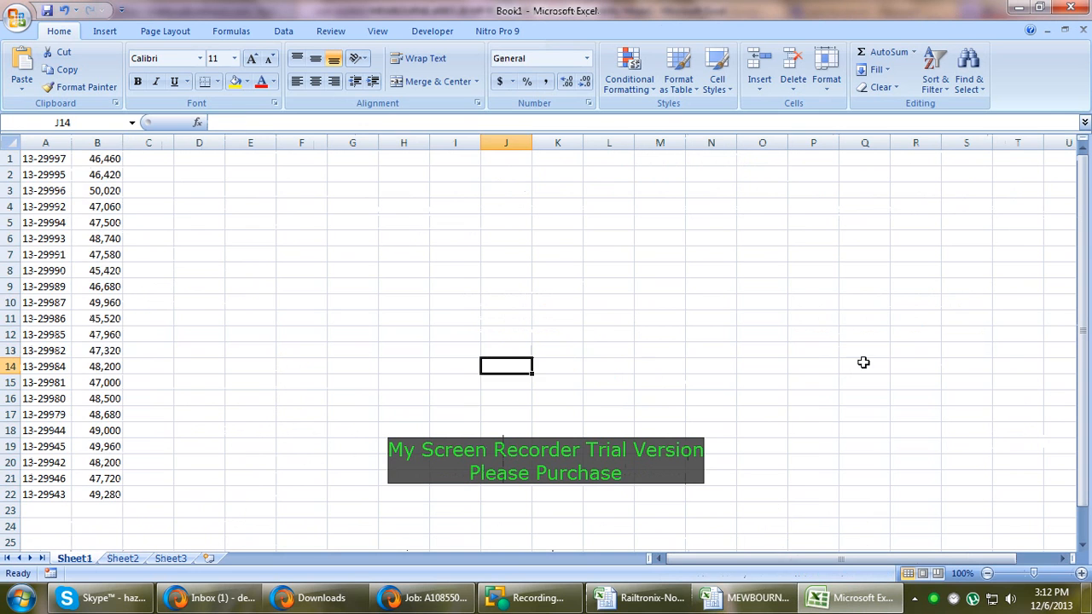
- Apply a duplicate-values highlight with light red fill and dark red text to column A of Book1
{"action": "left_click", "coordinate": [47, 143]}
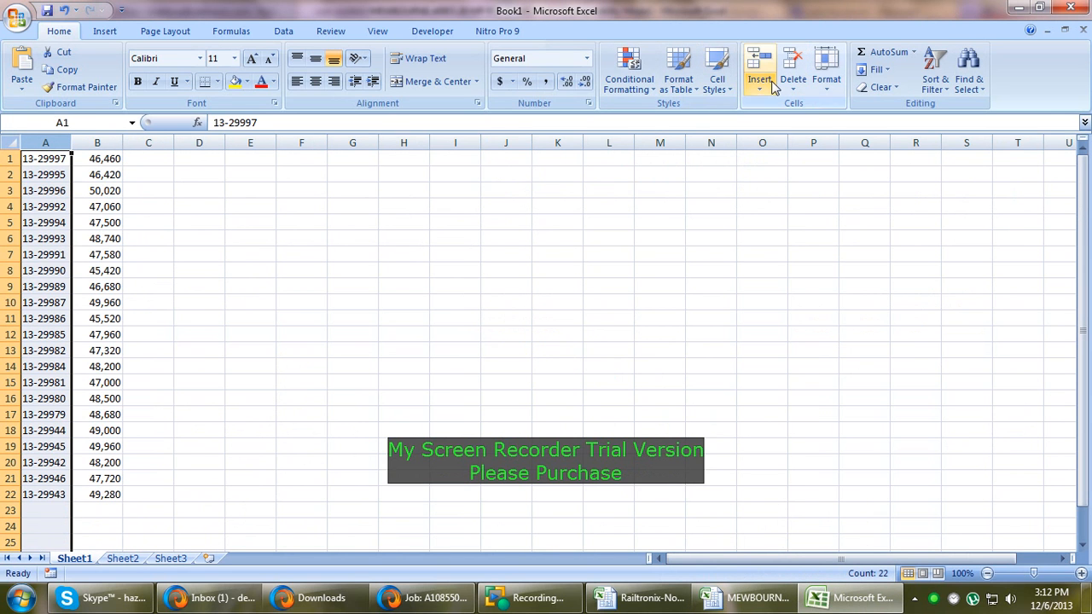
{"action": "left_click", "coordinate": [629, 73]}
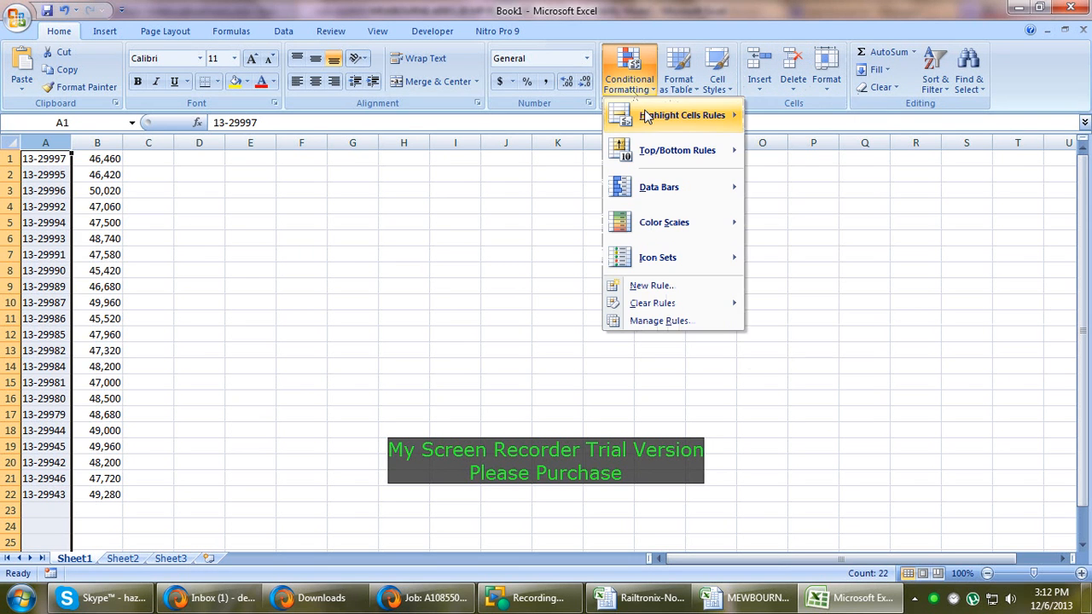
{"action": "mouse_move", "coordinate": [683, 116]}
{"action": "left_click", "coordinate": [824, 331]}
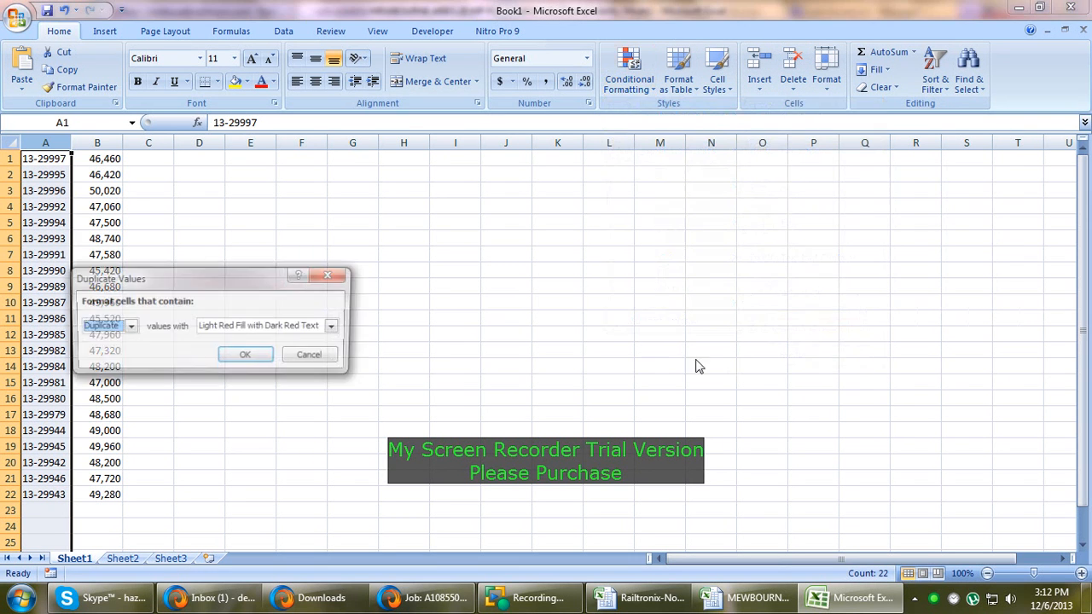
{"action": "left_click", "coordinate": [239, 355]}
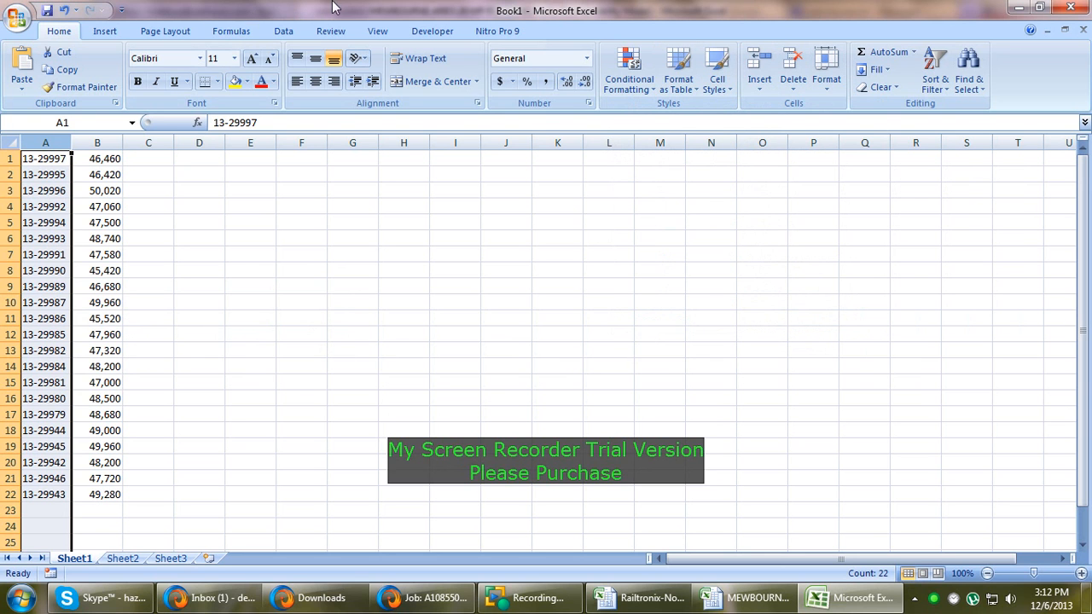
- Copy the ticket numbers from the MEWBOURNE report and paste them into Book1 starting at cell C1
{"action": "left_click", "coordinate": [742, 598]}
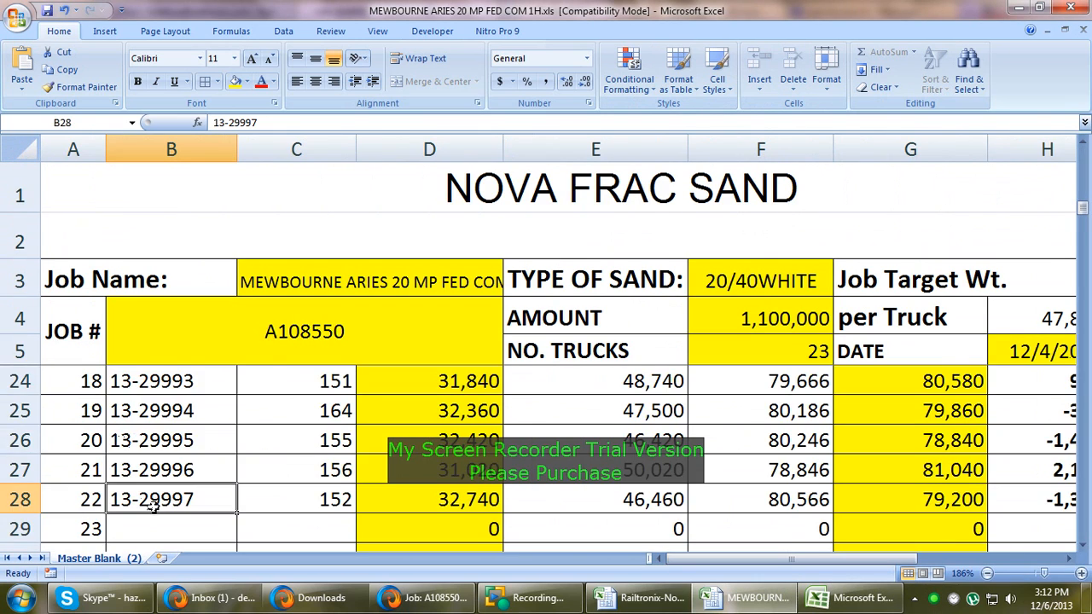
{"action": "left_click_drag", "start_coordinate": [154, 504], "coordinate": [163, 451]}
{"action": "key", "text": "ctrl+c"}
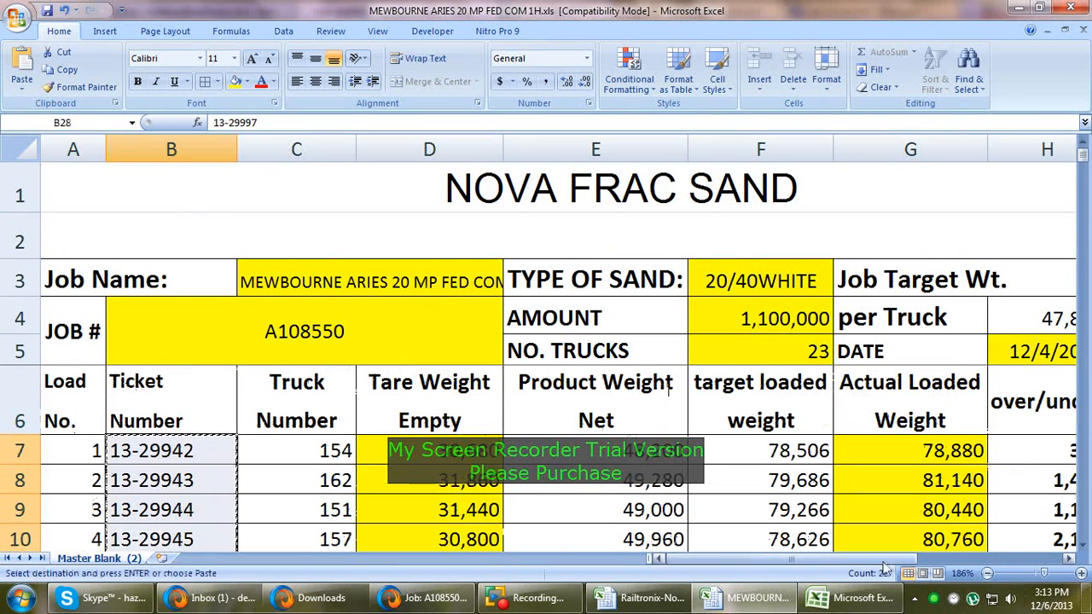
{"action": "left_click", "coordinate": [856, 598]}
{"action": "left_click", "coordinate": [147, 159]}
{"action": "key", "text": "Return"}
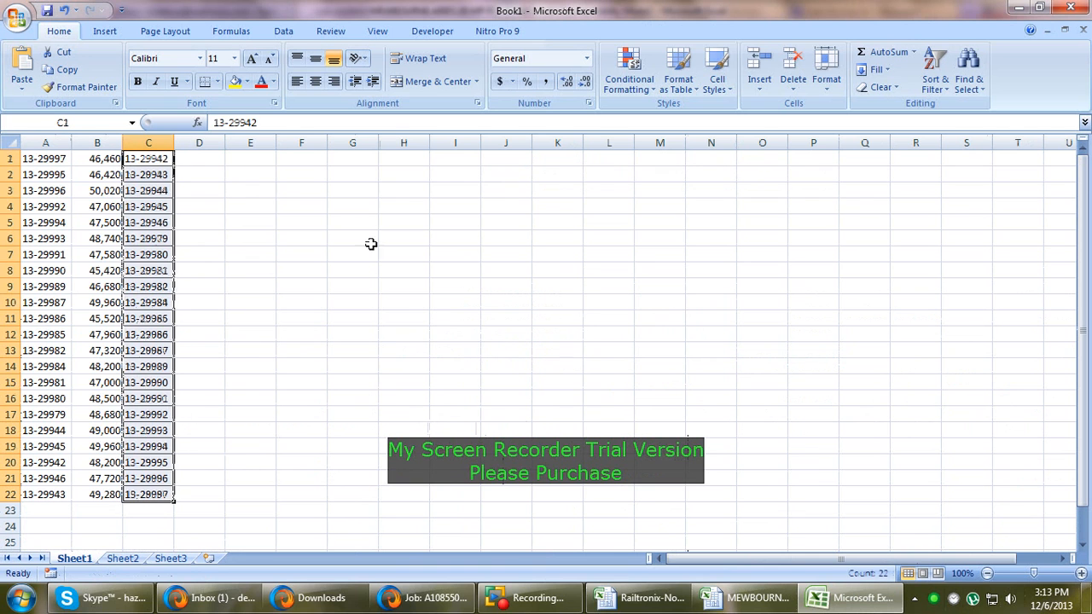
- Apply a duplicate-values highlight with the default formatting to the pasted ticket numbers in column C
{"action": "left_click", "coordinate": [629, 77]}
{"action": "mouse_move", "coordinate": [683, 115]}
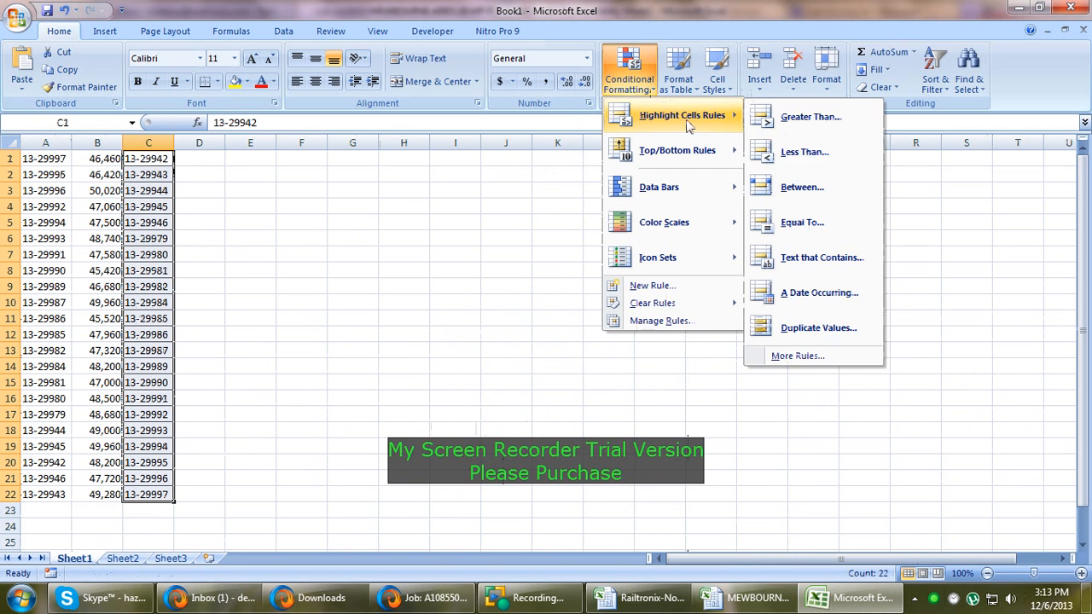
{"action": "left_click", "coordinate": [845, 333]}
{"action": "left_click", "coordinate": [246, 361]}
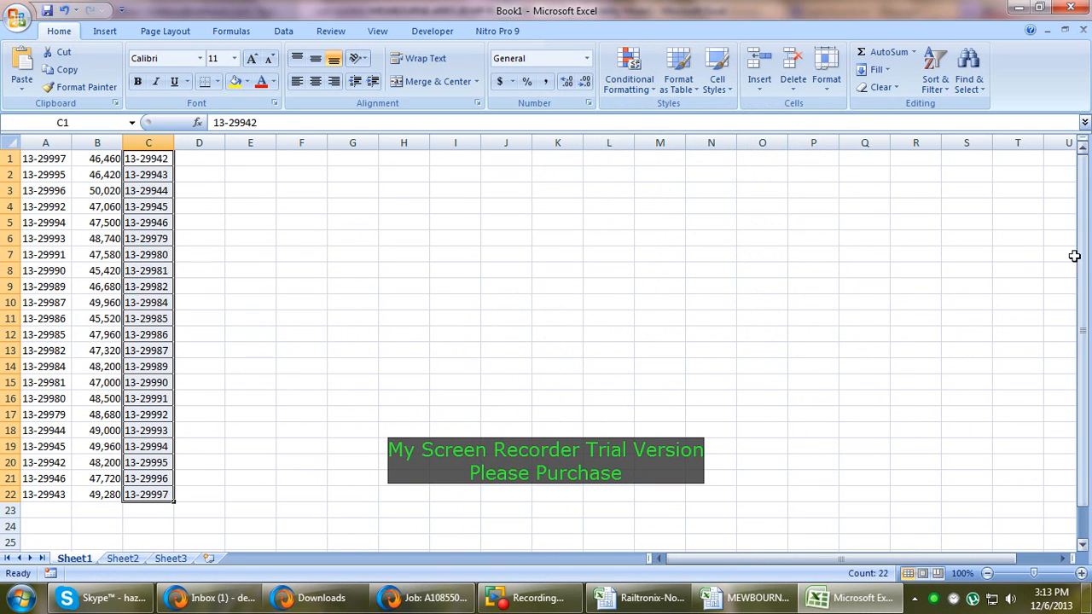
{"action": "left_click", "coordinate": [42, 145]}
{"action": "left_click", "coordinate": [333, 220]}
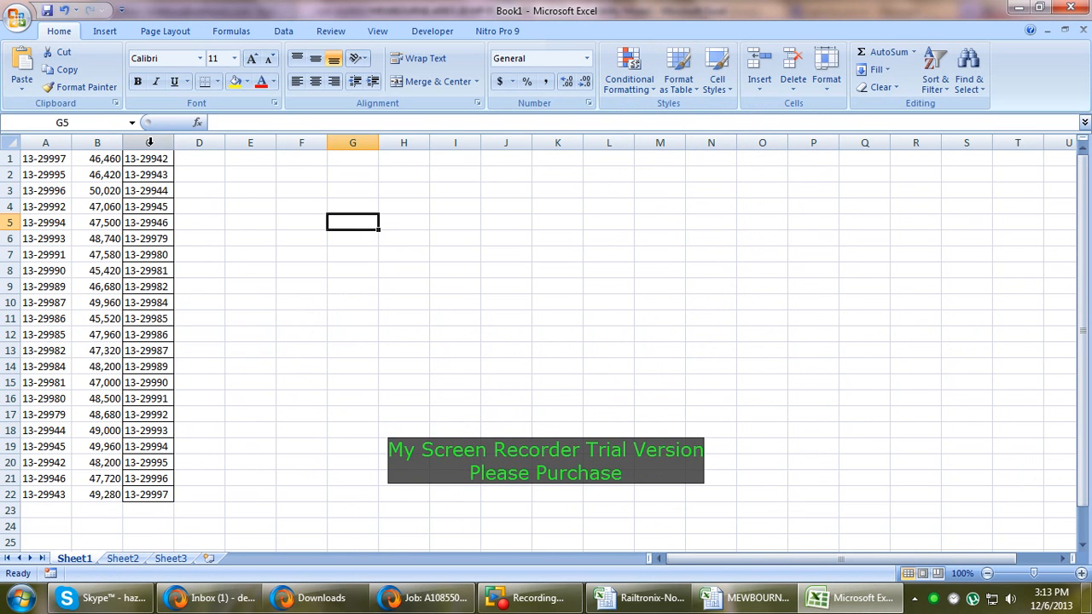
- Highlight the values duplicated across columns A and C together with light red fill and dark red text
{"action": "left_click", "coordinate": [149, 143]}
{"action": "key", "text": "ctrl+c"}
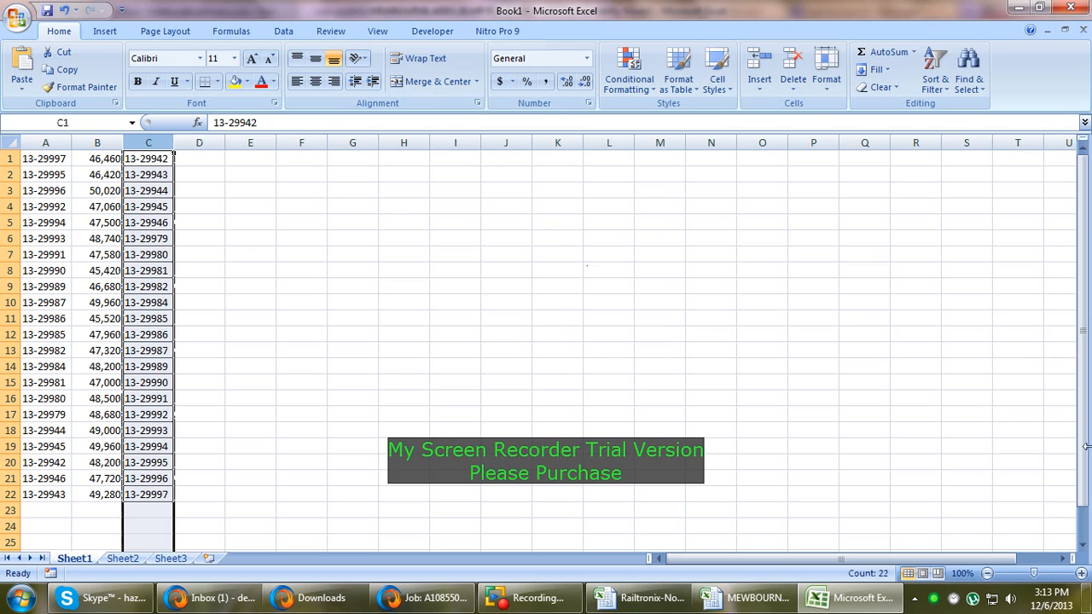
{"action": "left_click", "coordinate": [45, 143], "text": "ctrl"}
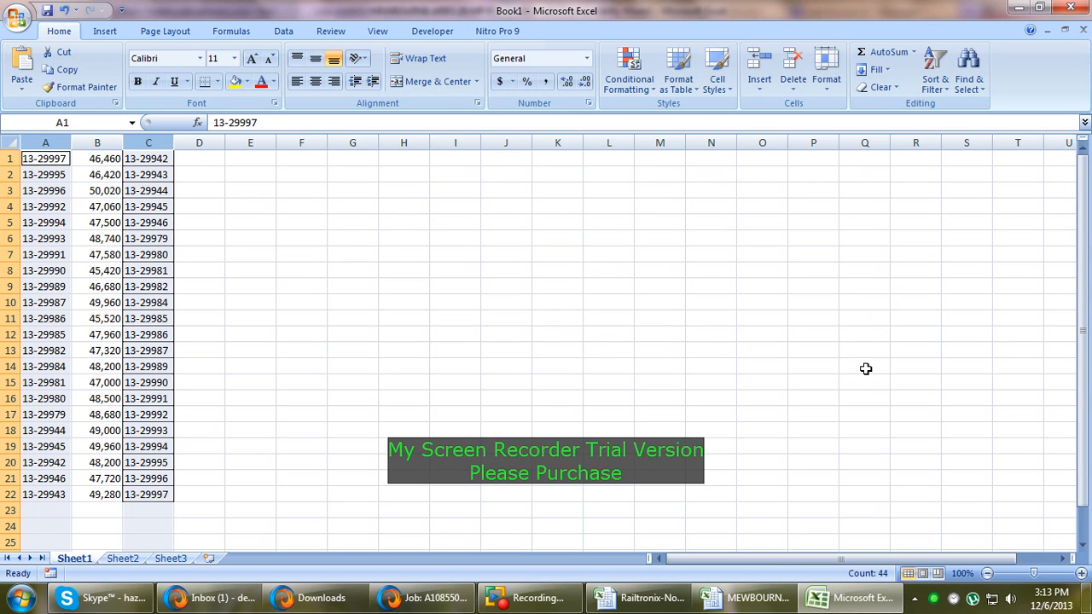
{"action": "left_click", "coordinate": [633, 84]}
{"action": "mouse_move", "coordinate": [638, 118]}
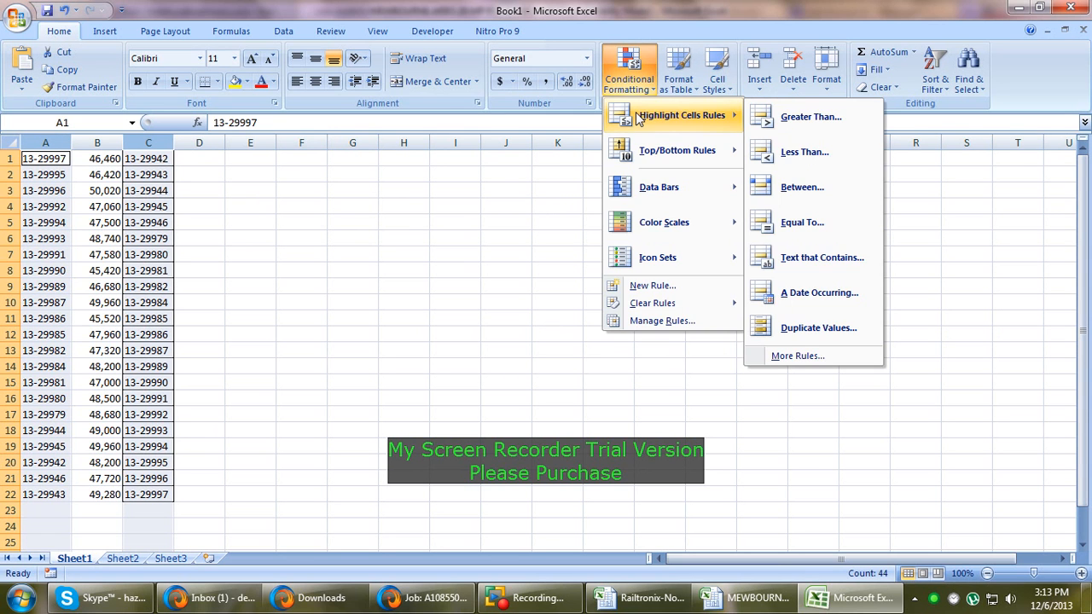
{"action": "left_click", "coordinate": [817, 329]}
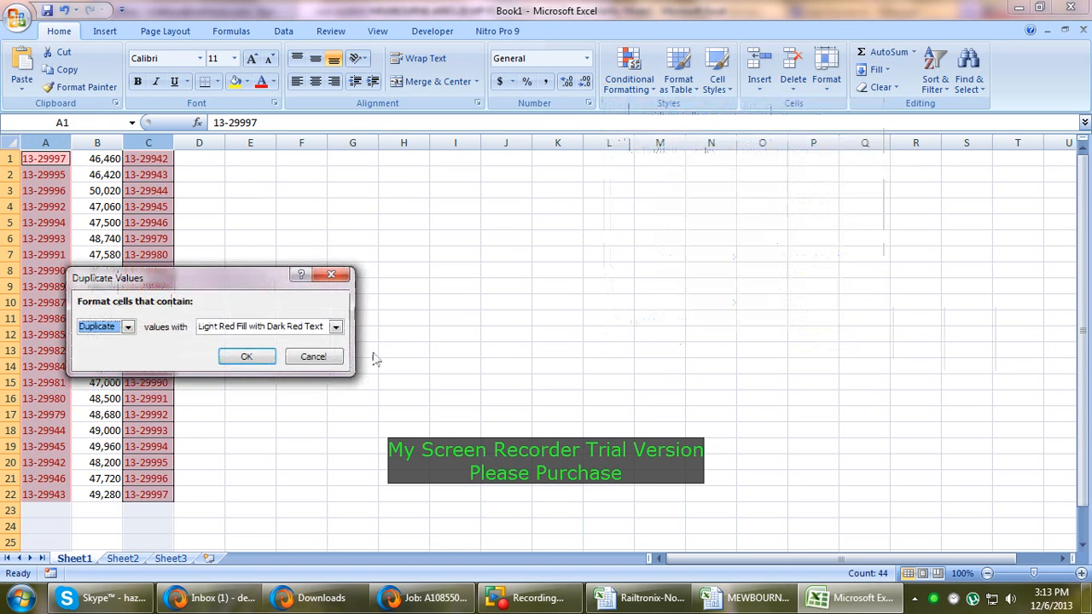
{"action": "left_click", "coordinate": [270, 361]}
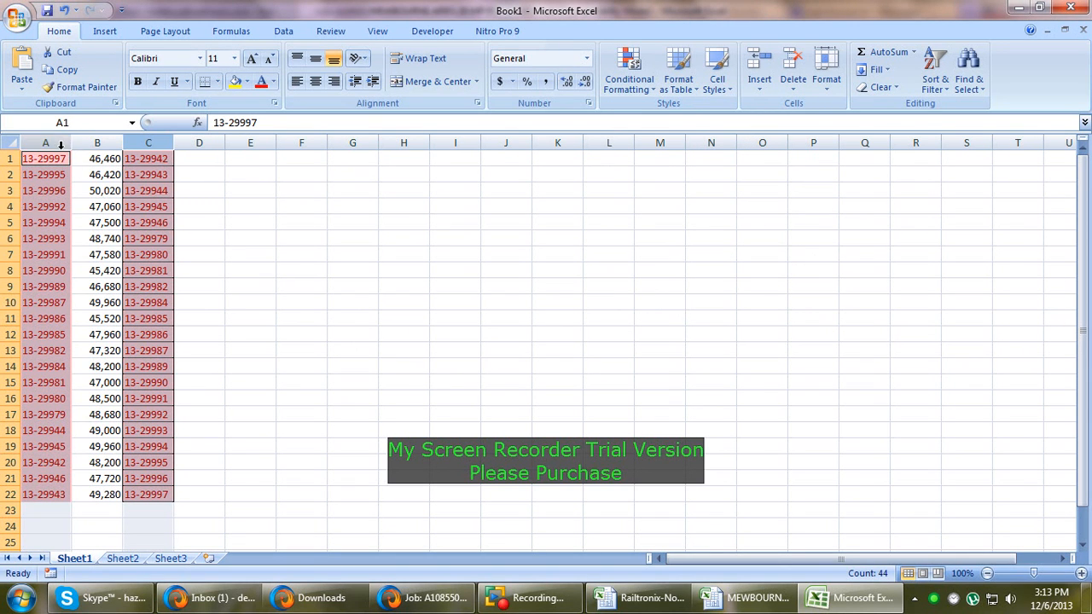
- Delete column C with the pasted ticket numbers from Book1
{"action": "left_click", "coordinate": [133, 141]}
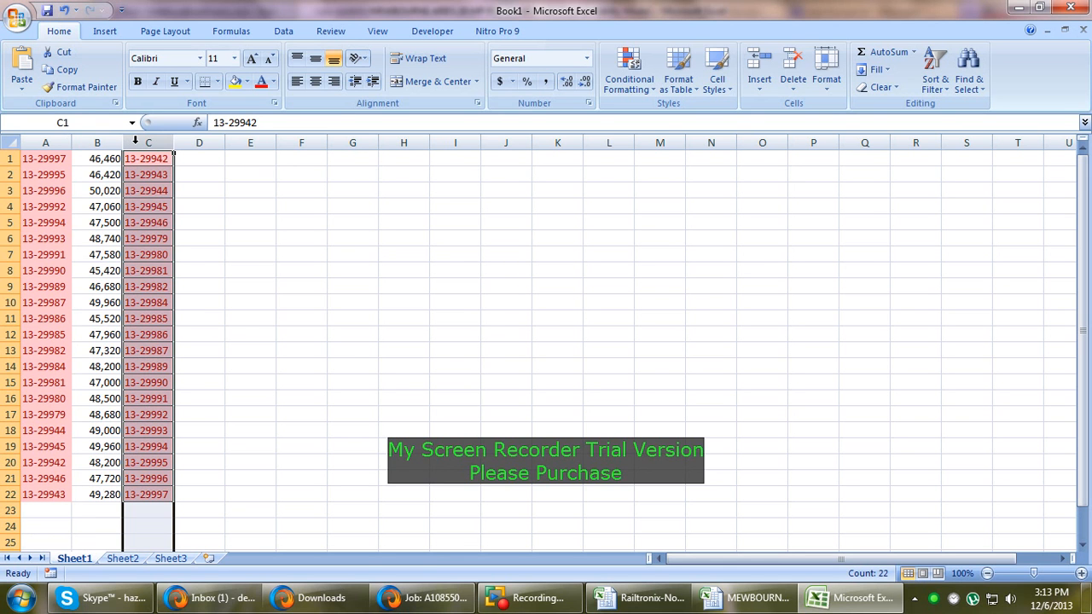
{"action": "right_click", "coordinate": [135, 141]}
{"action": "left_click", "coordinate": [224, 241]}
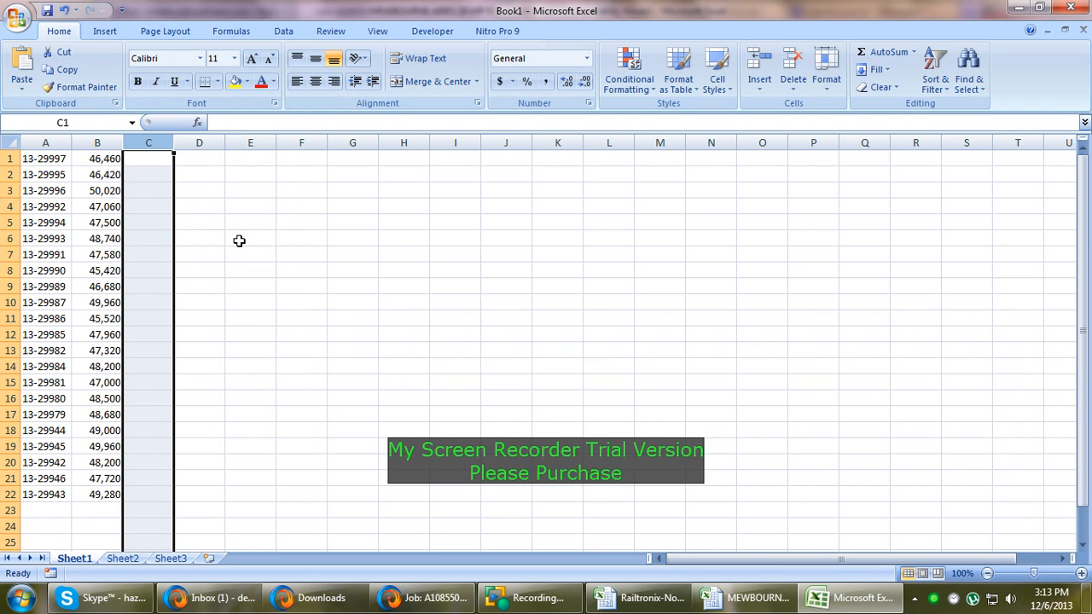
{"action": "left_click", "coordinate": [463, 281]}
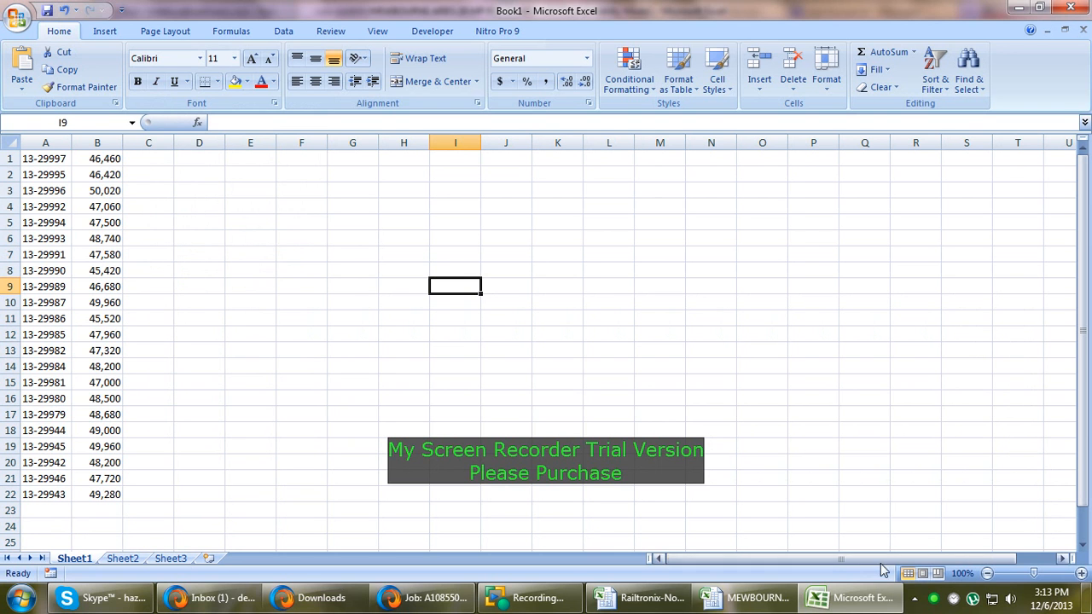
- Review the order of the ticket numbers and their net weights in the MEWBOURNE report, and return to Book1
{"action": "left_click", "coordinate": [751, 597]}
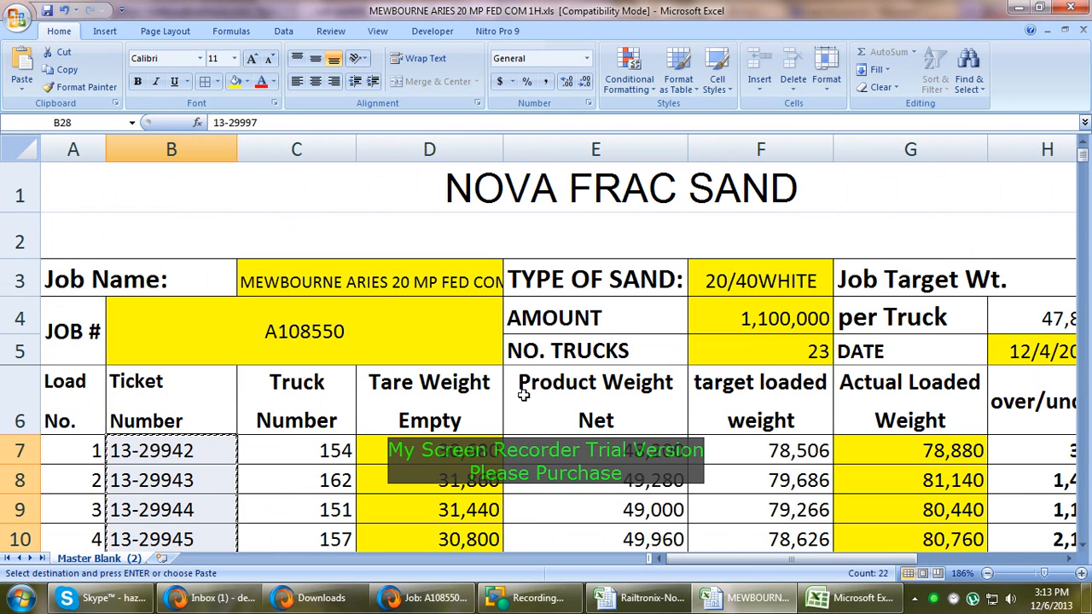
{"action": "scroll", "coordinate": [183, 405], "scroll_direction": "down", "scroll_amount": 1}
{"action": "scroll", "coordinate": [183, 446], "scroll_direction": "up", "scroll_amount": 1}
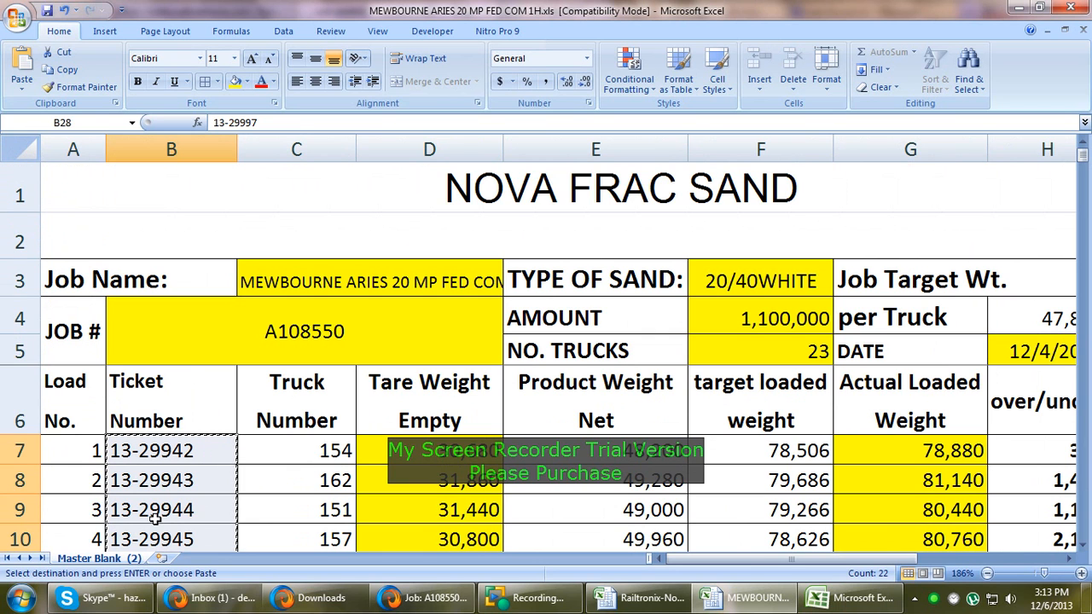
{"action": "scroll", "coordinate": [469, 507], "scroll_direction": "down", "scroll_amount": 5}
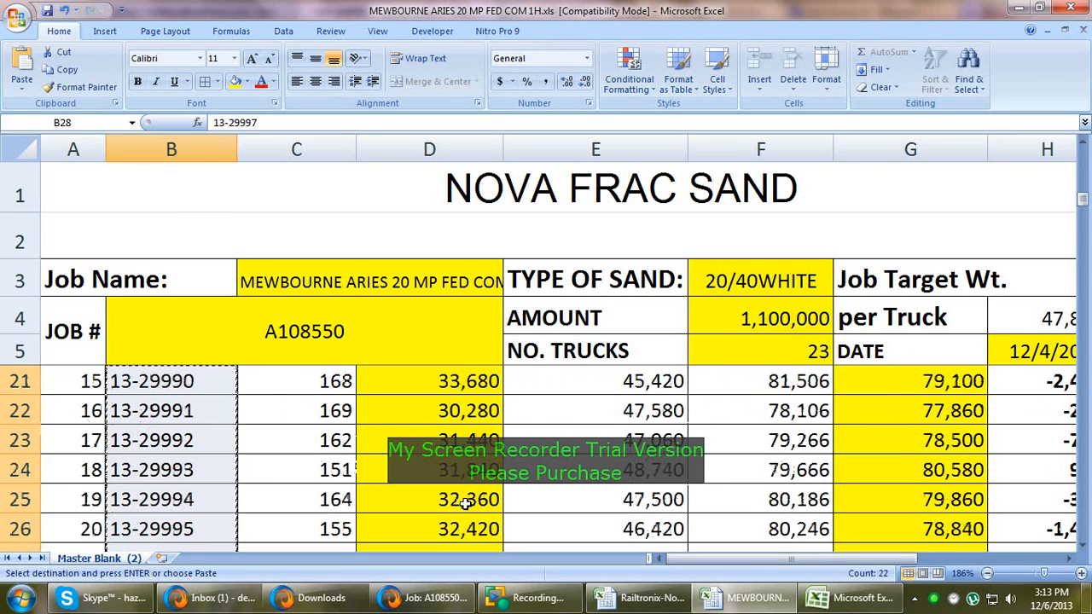
{"action": "key", "text": "alt+Tab"}
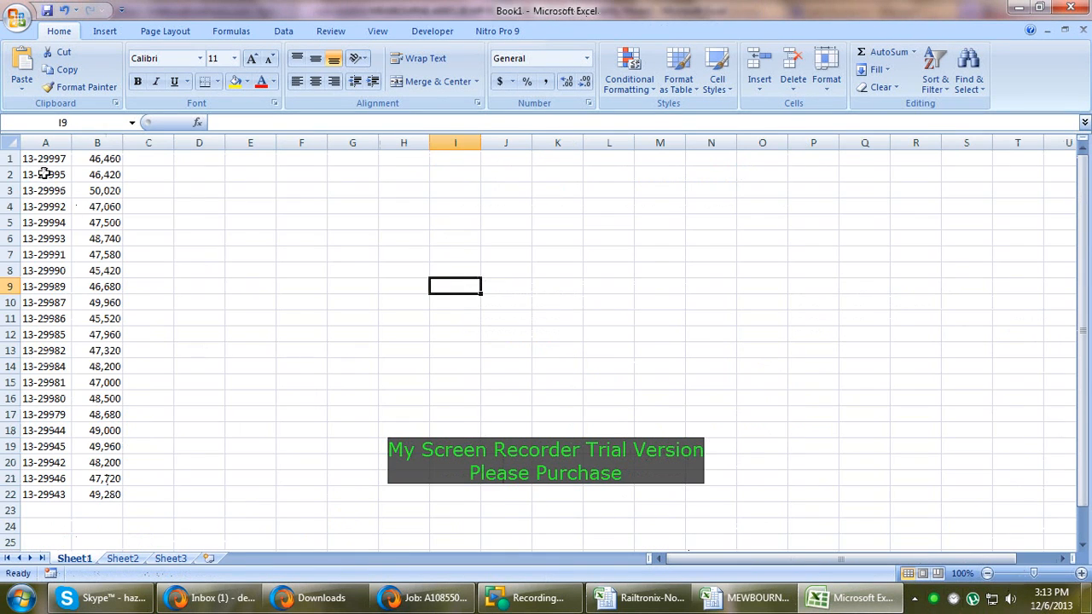
- Sort the whole Book1 sheet A to Z by BOL number
{"action": "left_click", "coordinate": [10, 143]}
{"action": "left_click", "coordinate": [193, 208]}
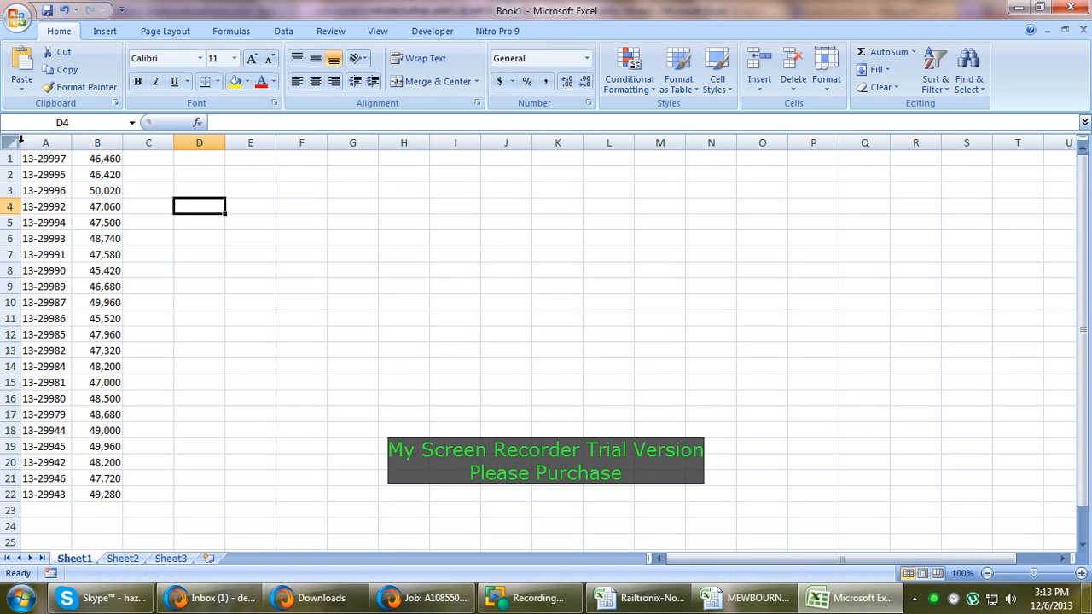
{"action": "left_click", "coordinate": [12, 143]}
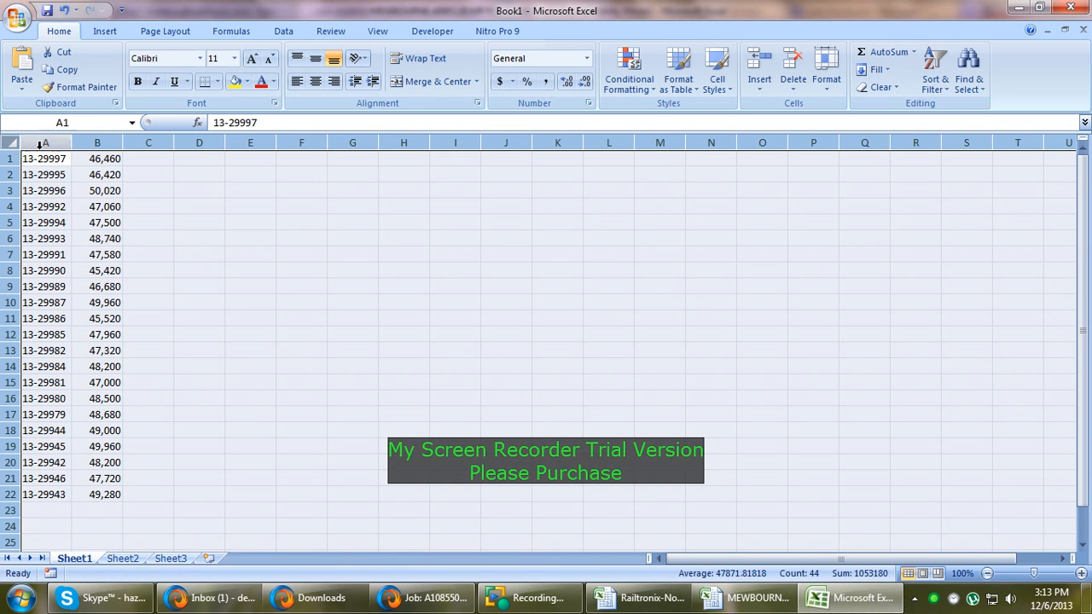
{"action": "left_click", "coordinate": [936, 83]}
{"action": "left_click", "coordinate": [974, 109]}
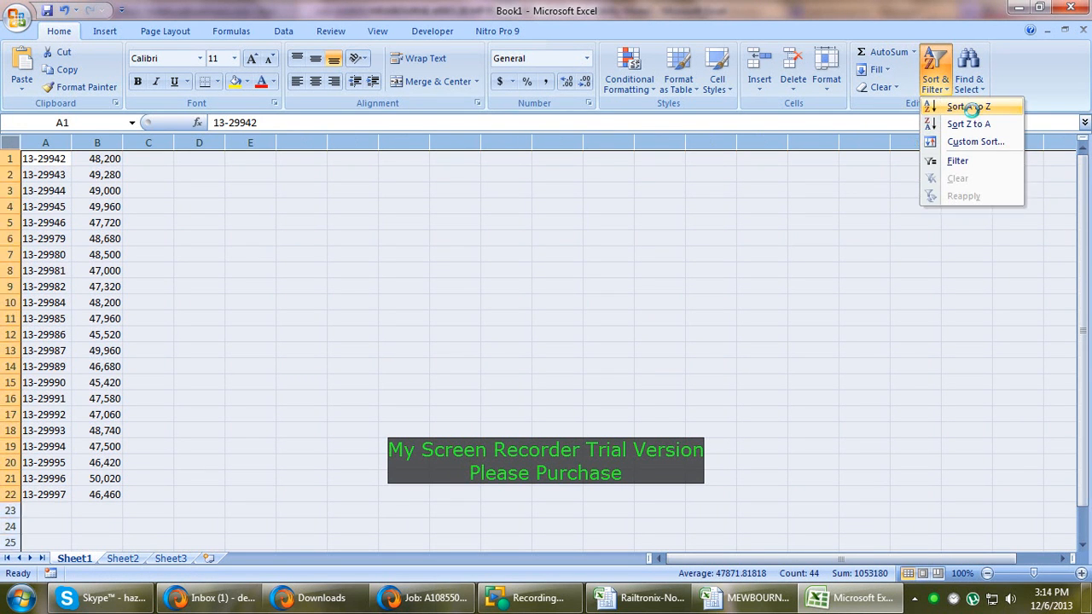
{"action": "left_click", "coordinate": [692, 320]}
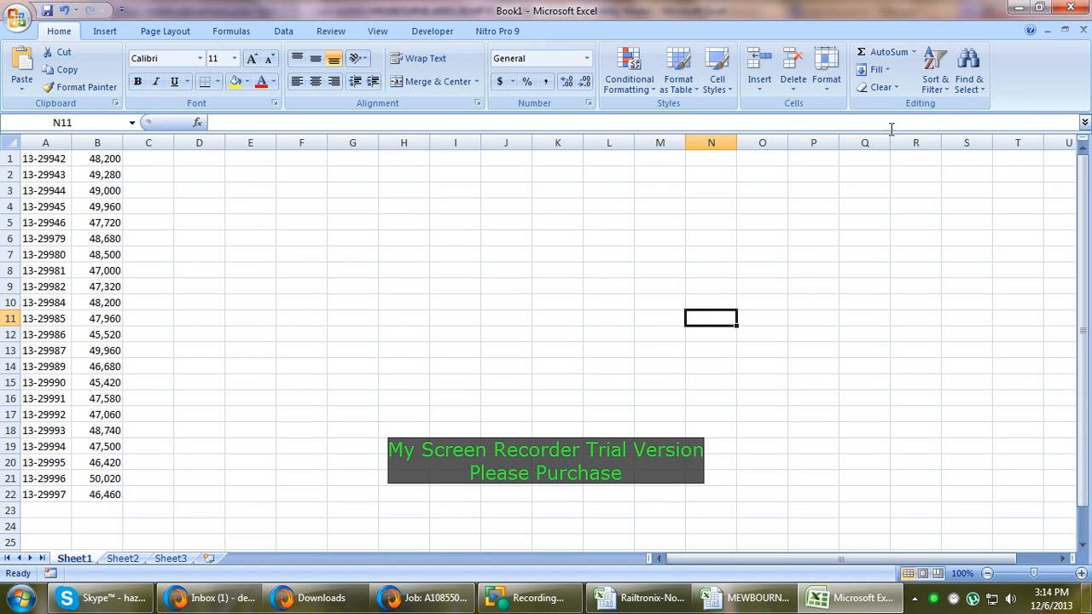
- Restore down the Book1 and MEWBOURNE windows and arrange them side by side, with Book1 narrowed to the right of the report
{"action": "left_click", "coordinate": [1039, 7]}
{"action": "left_click", "coordinate": [1039, 7]}
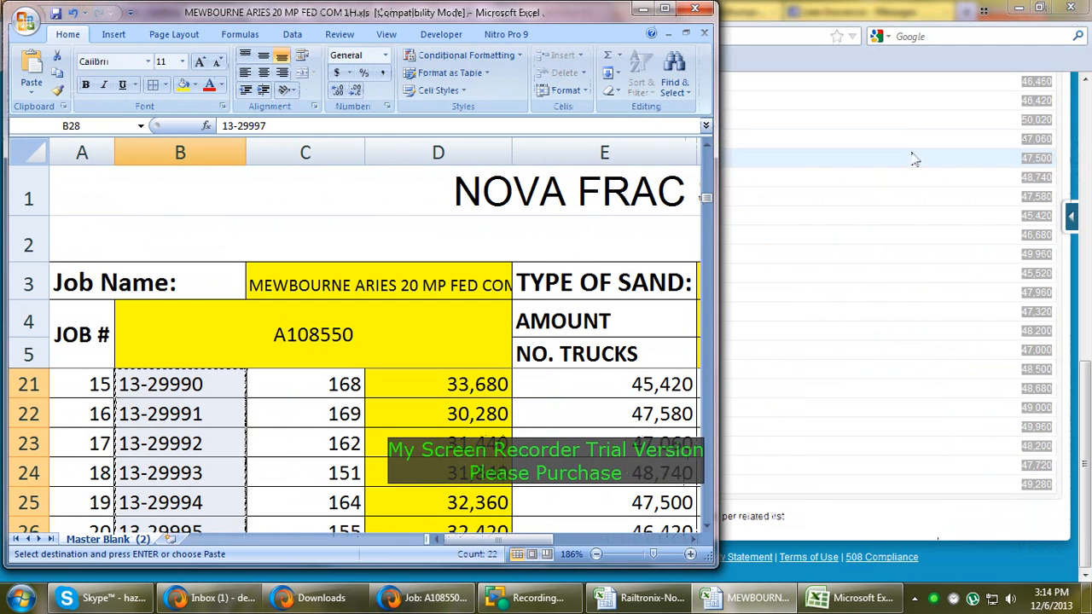
{"action": "left_click", "coordinate": [867, 601]}
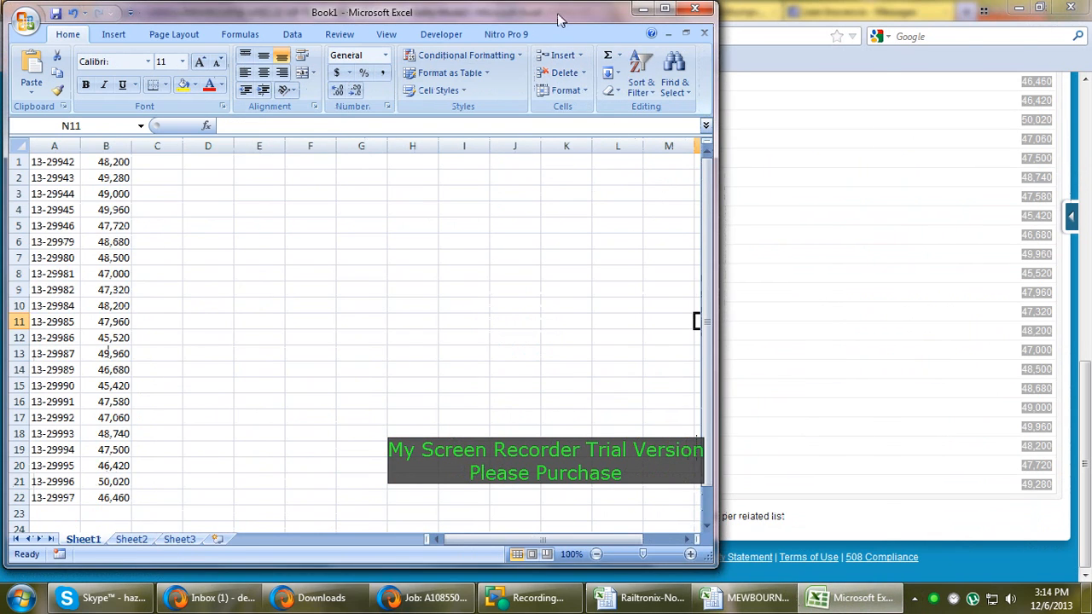
{"action": "left_click_drag", "start_coordinate": [563, 14], "coordinate": [872, 14]}
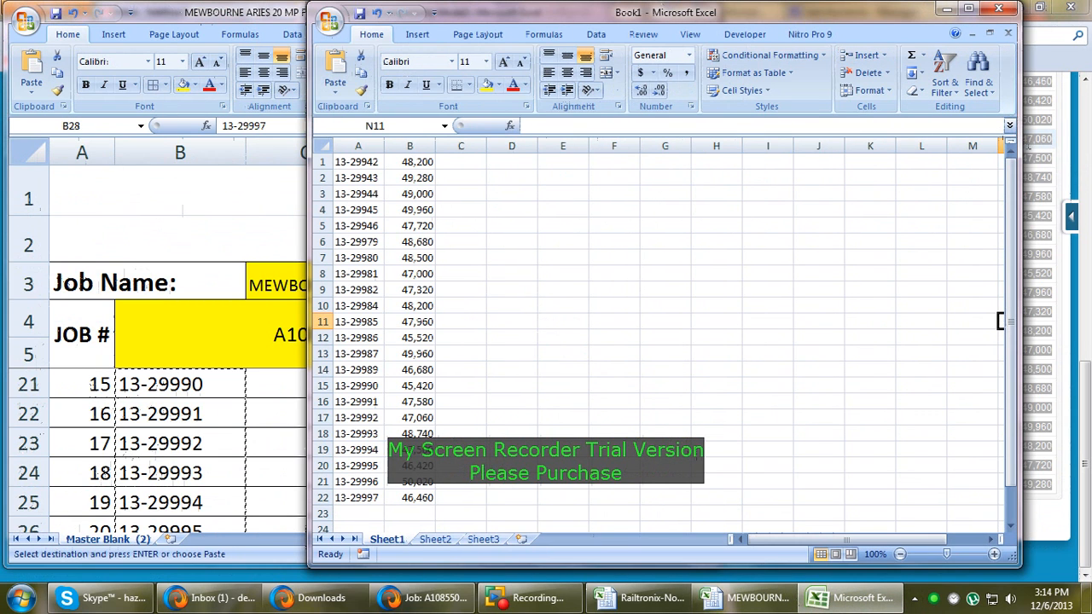
{"action": "left_click_drag", "start_coordinate": [1021, 141], "coordinate": [1090, 141]}
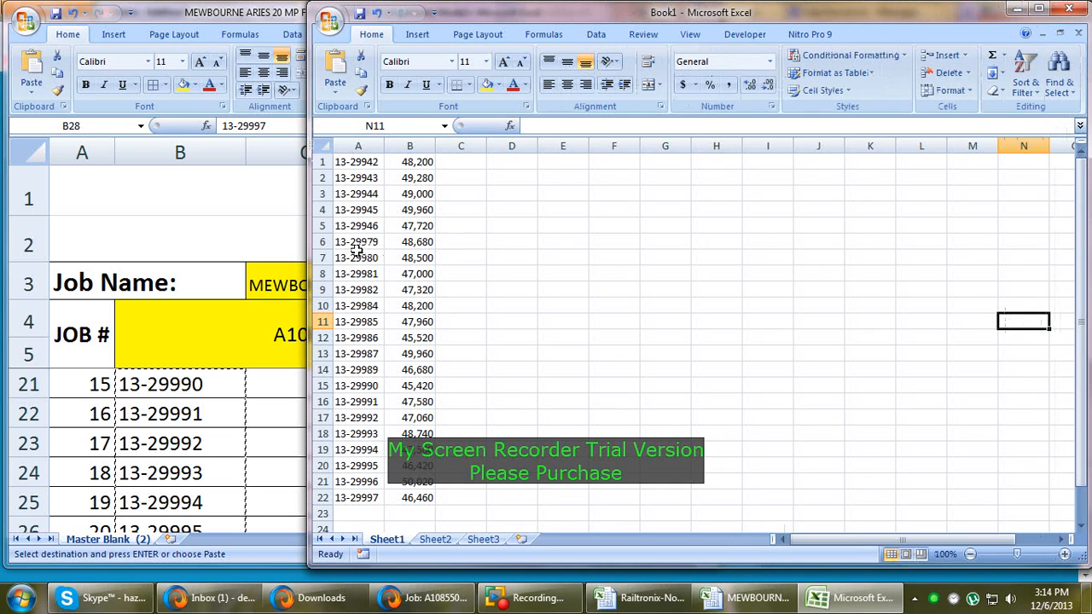
{"action": "left_click_drag", "start_coordinate": [312, 228], "coordinate": [726, 317]}
- Compare the last BOL number and its net weight in Book1 with the matching row of the MEWBOURNE report
{"action": "scroll", "coordinate": [333, 484], "scroll_direction": "up", "scroll_amount": 2}
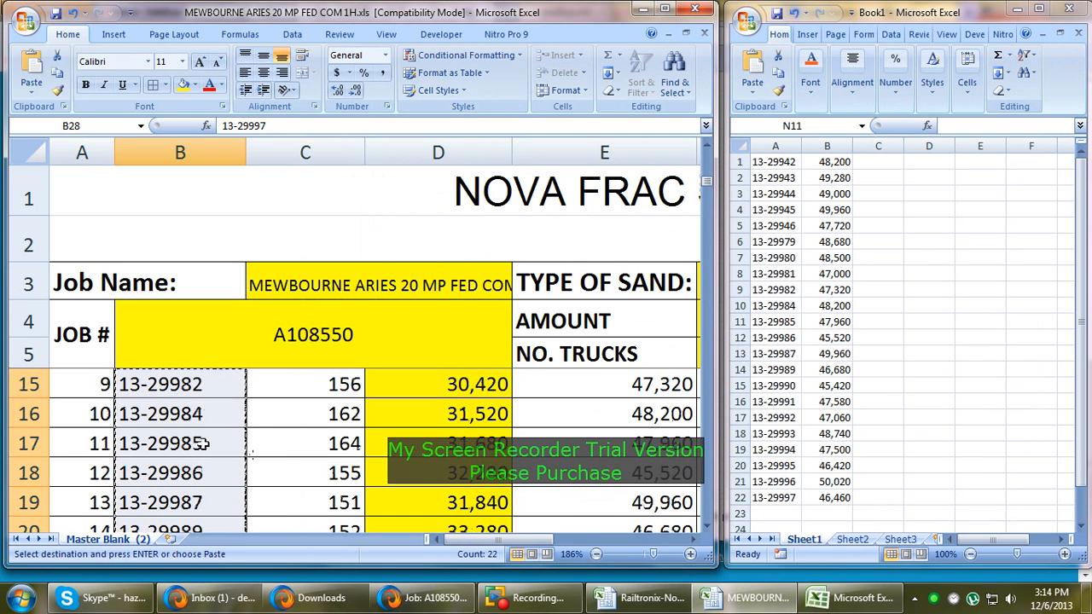
{"action": "left_click", "coordinate": [936, 414]}
{"action": "scroll", "coordinate": [298, 464], "scroll_direction": "down", "scroll_amount": 4}
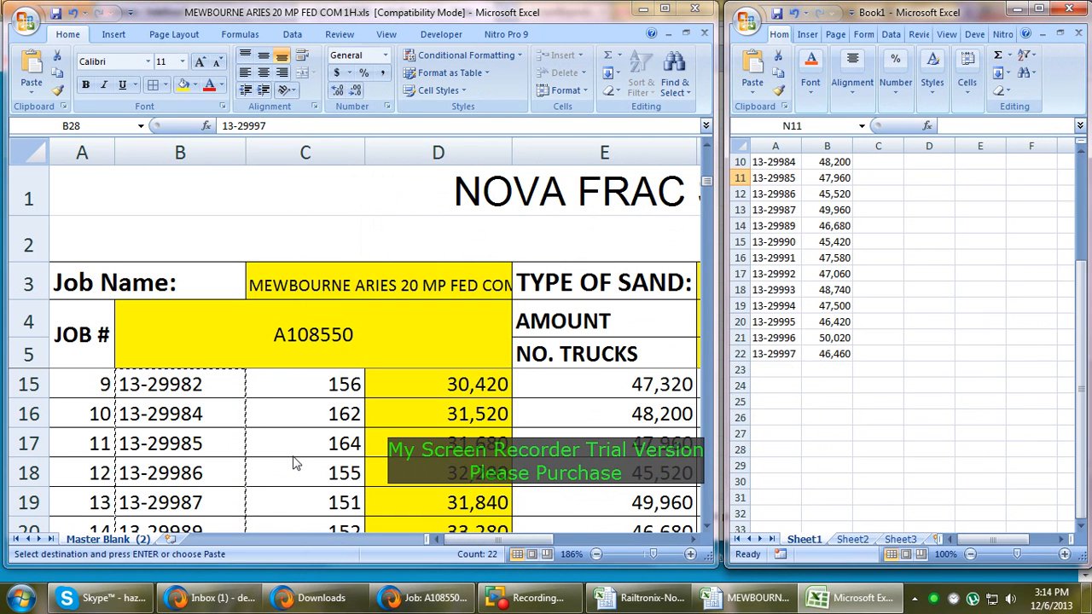
{"action": "scroll", "coordinate": [451, 442], "scroll_direction": "up", "scroll_amount": 4}
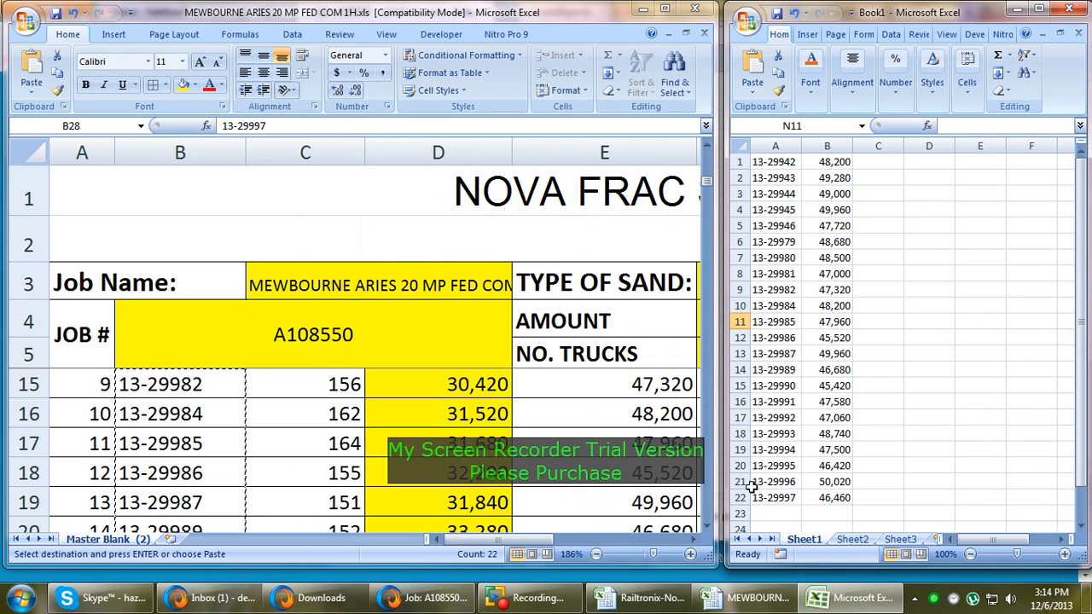
{"action": "scroll", "coordinate": [190, 488], "scroll_direction": "down", "scroll_amount": 4}
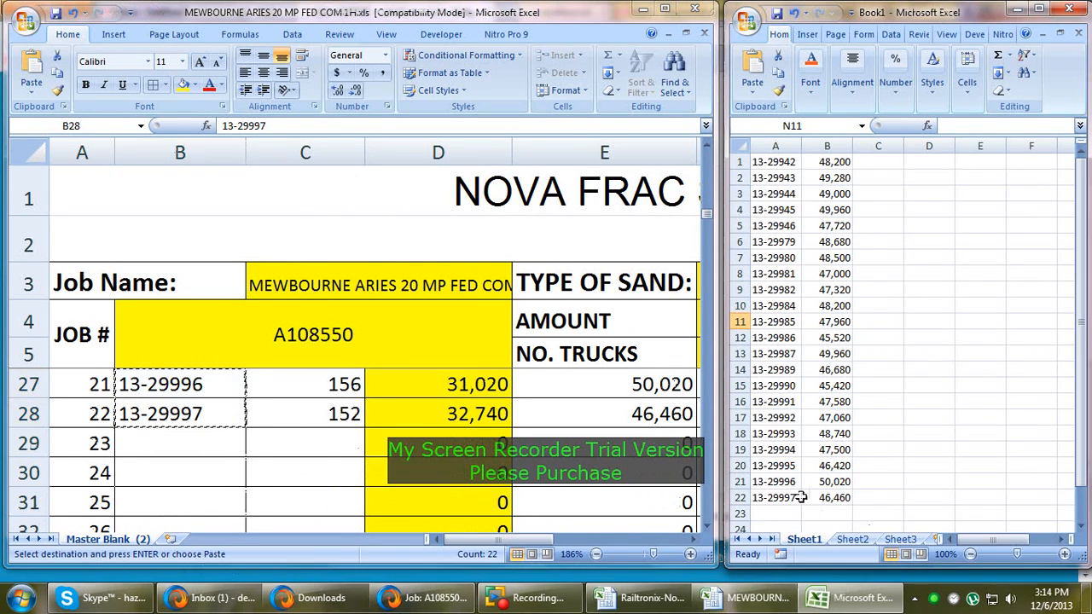
{"action": "left_click", "coordinate": [799, 497]}
{"action": "left_click", "coordinate": [838, 496]}
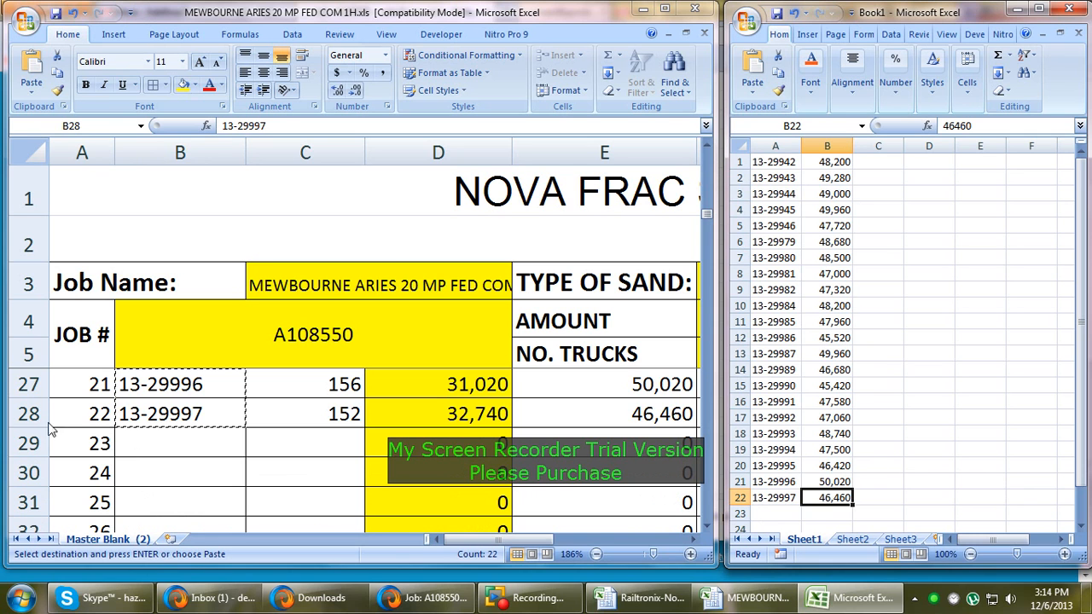
- Inspect the BOL, ticket and weight cells in row 28 of the MEWBOURNE report against the last entry in Book1
{"action": "left_click", "coordinate": [202, 412]}
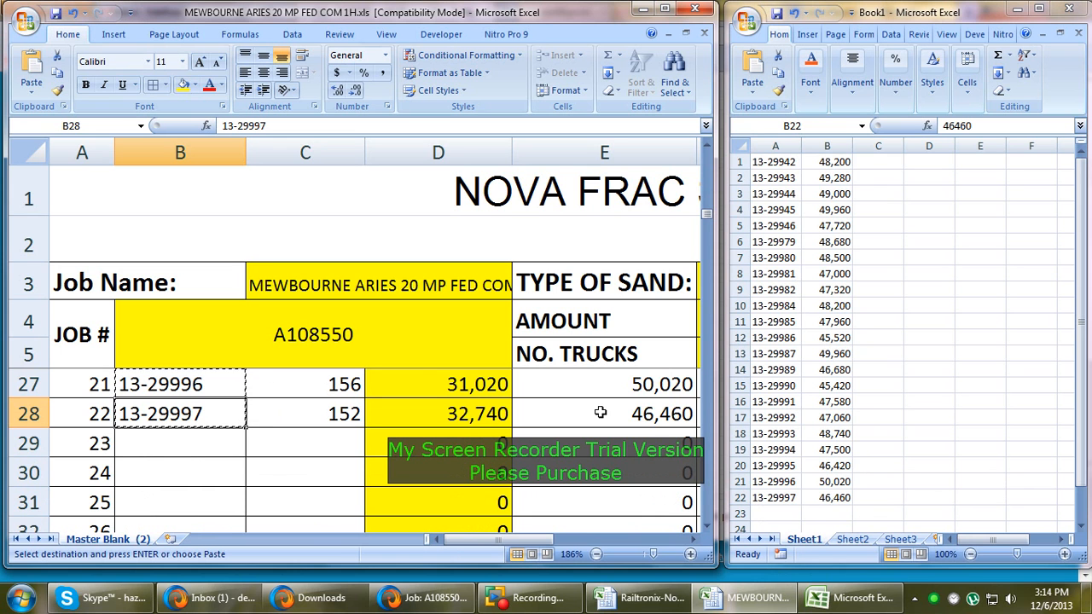
{"action": "key", "text": "F2"}
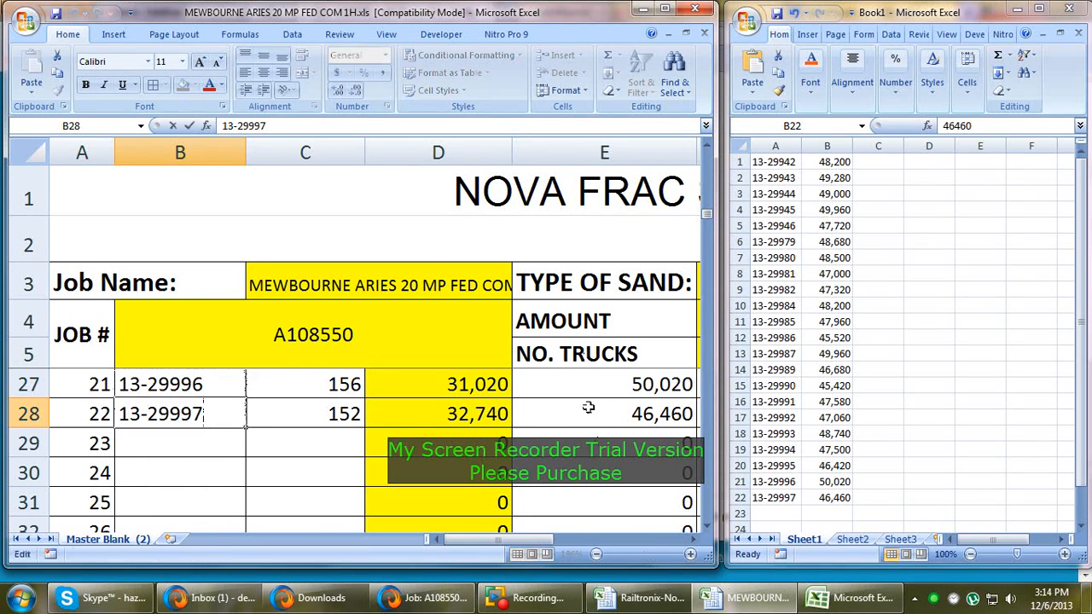
{"action": "key", "text": "Escape"}
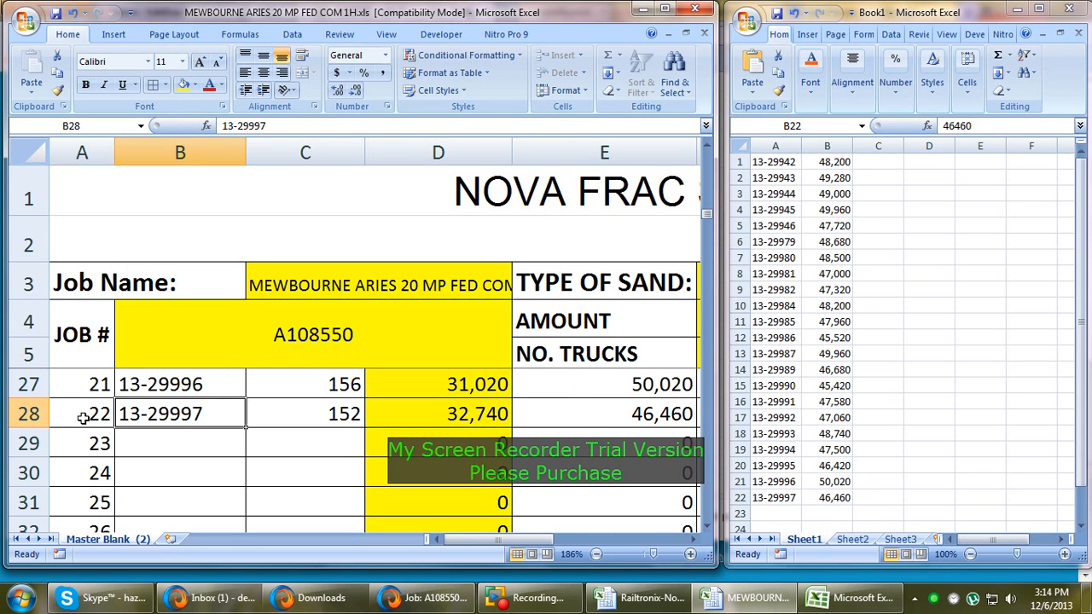
{"action": "left_click", "coordinate": [162, 483]}
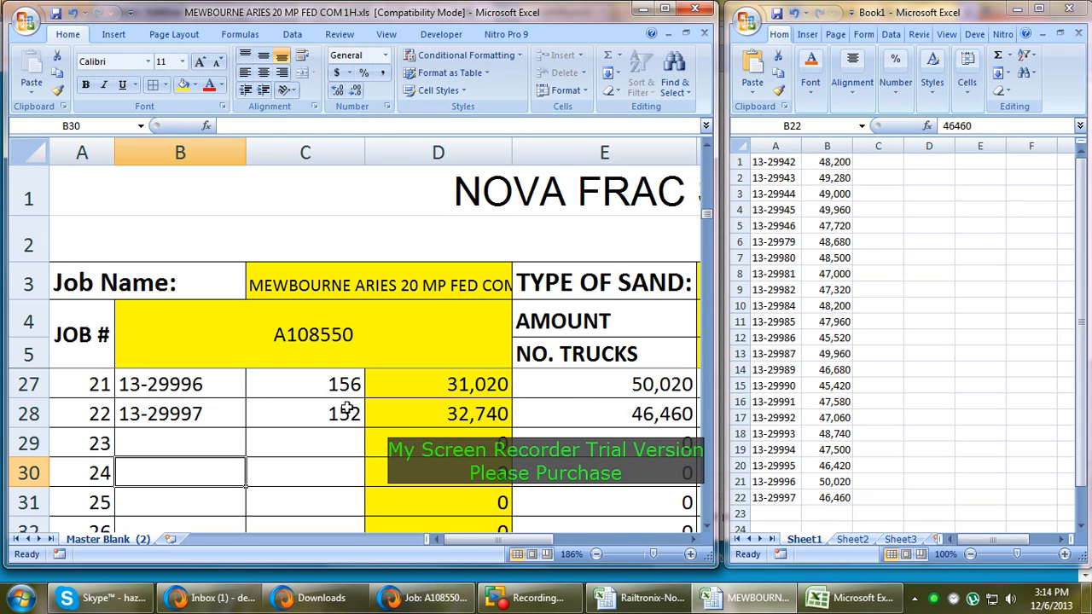
{"action": "left_click", "coordinate": [147, 422]}
{"action": "left_click", "coordinate": [302, 419]}
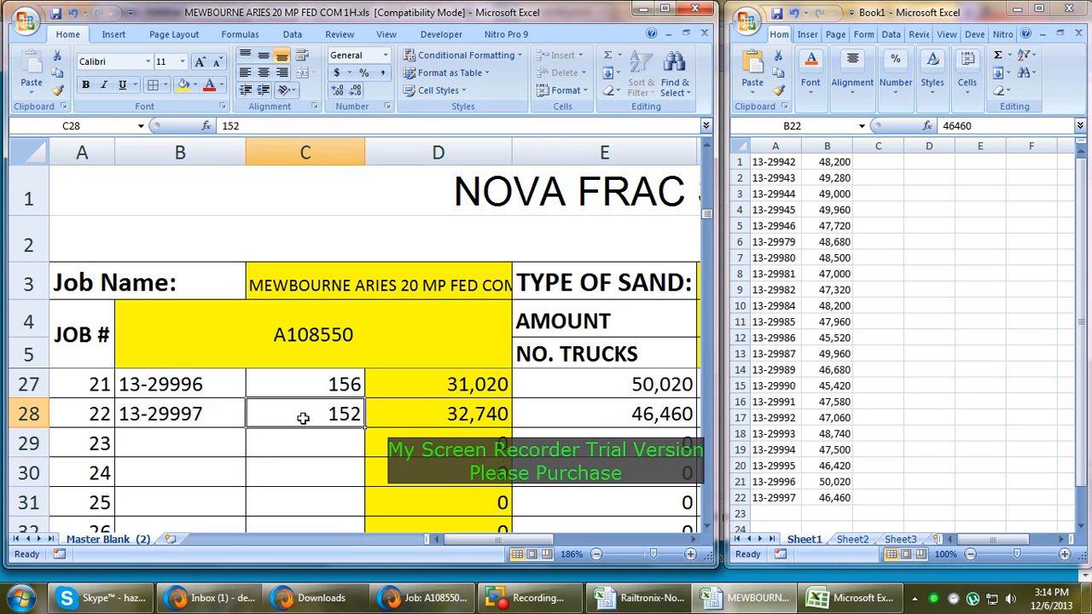
{"action": "left_click", "coordinate": [420, 410]}
{"action": "key", "text": "F2"}
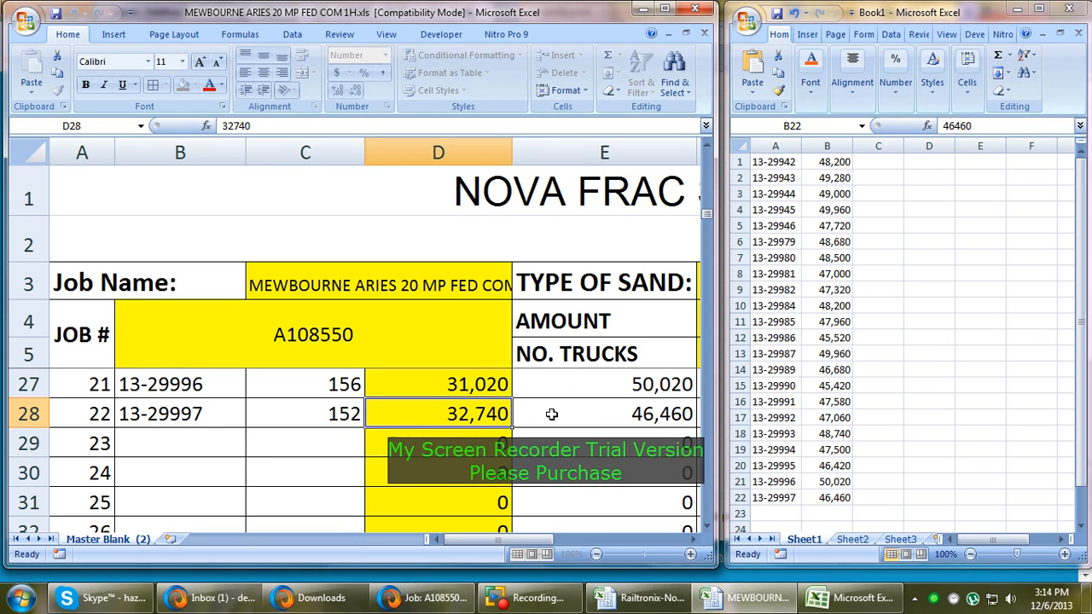
{"action": "key", "text": "Return"}
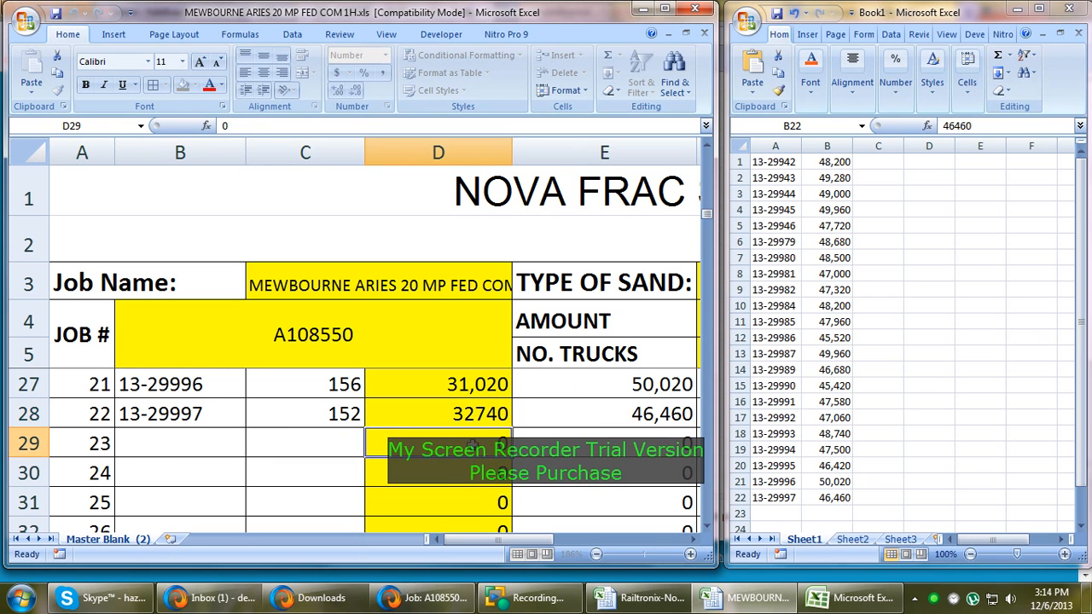
{"action": "left_click", "coordinate": [190, 418]}
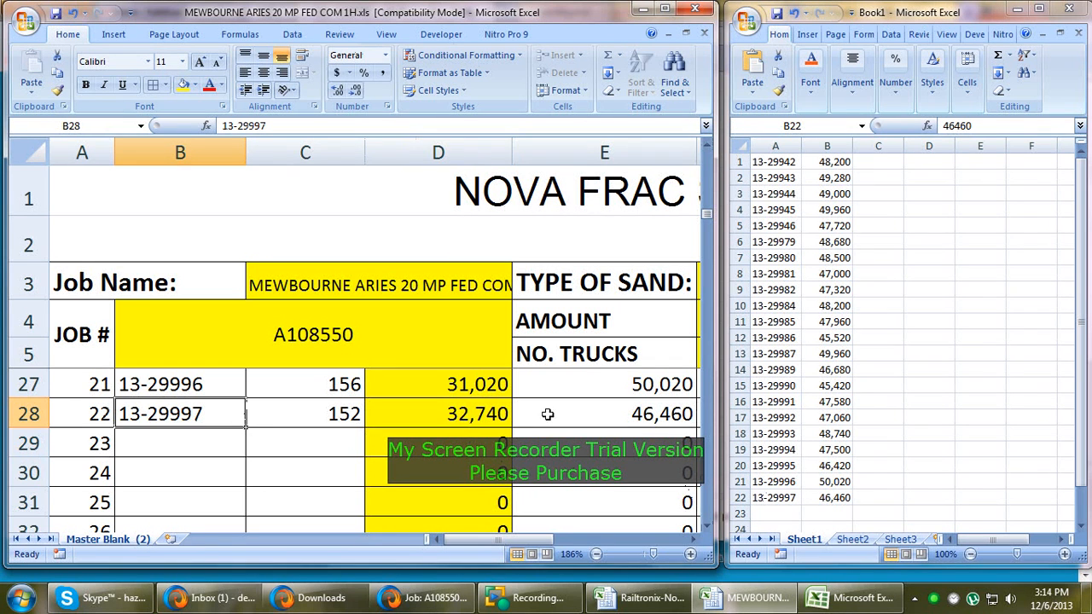
- Compare report rows 24 to 28 with Book1 rows 18 to 22, and delete those checked entries from Book1
{"action": "left_click", "coordinate": [707, 147]}
{"action": "left_click", "coordinate": [707, 147]}
{"action": "left_click", "coordinate": [707, 147]}
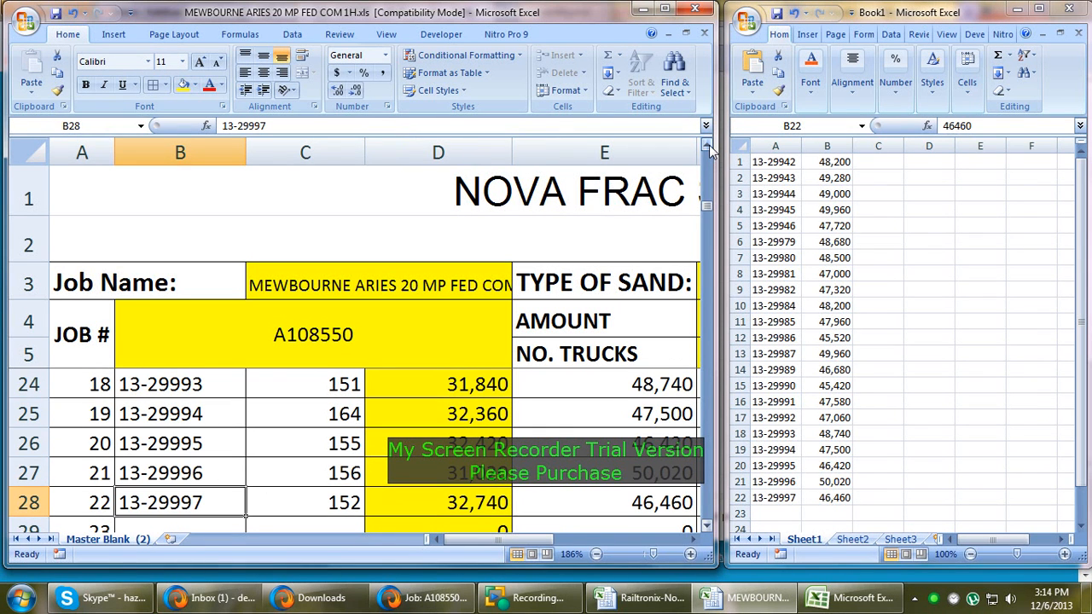
{"action": "left_click", "coordinate": [1048, 558]}
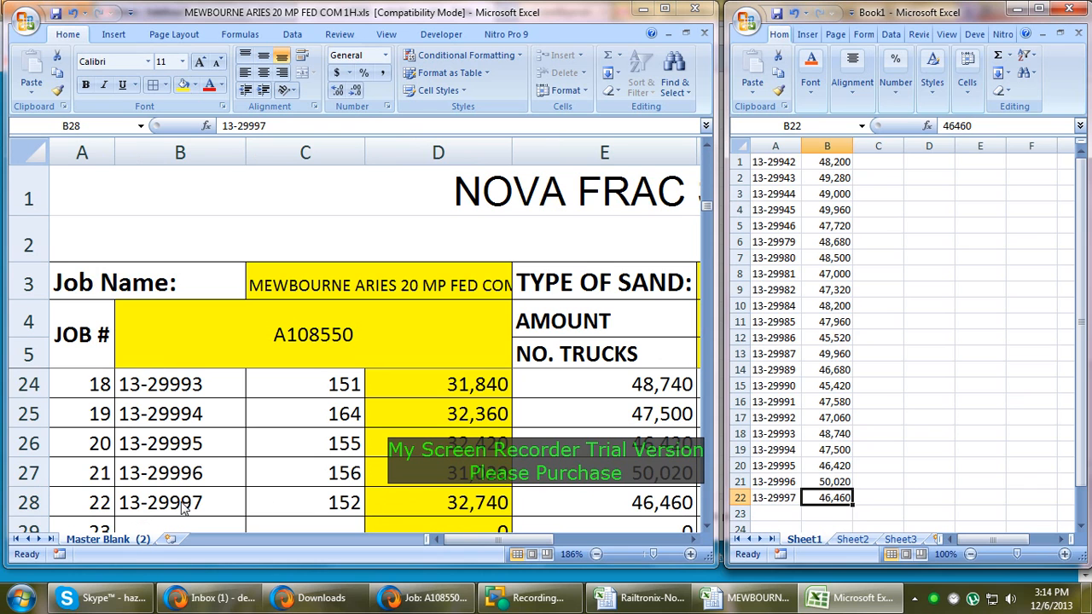
{"action": "left_click_drag", "start_coordinate": [879, 498], "coordinate": [745, 437]}
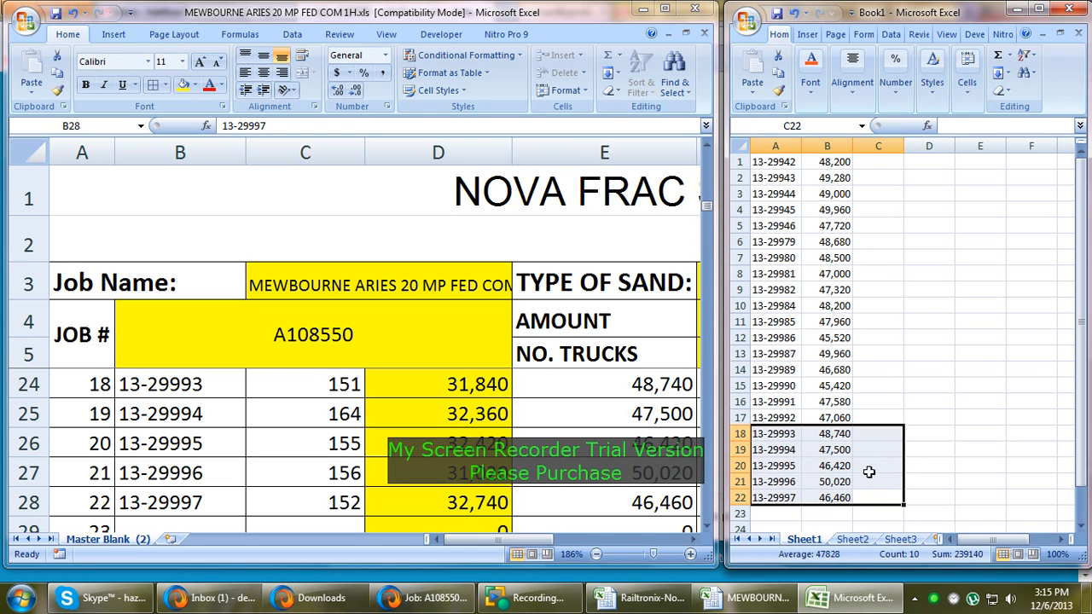
{"action": "key", "text": "Delete"}
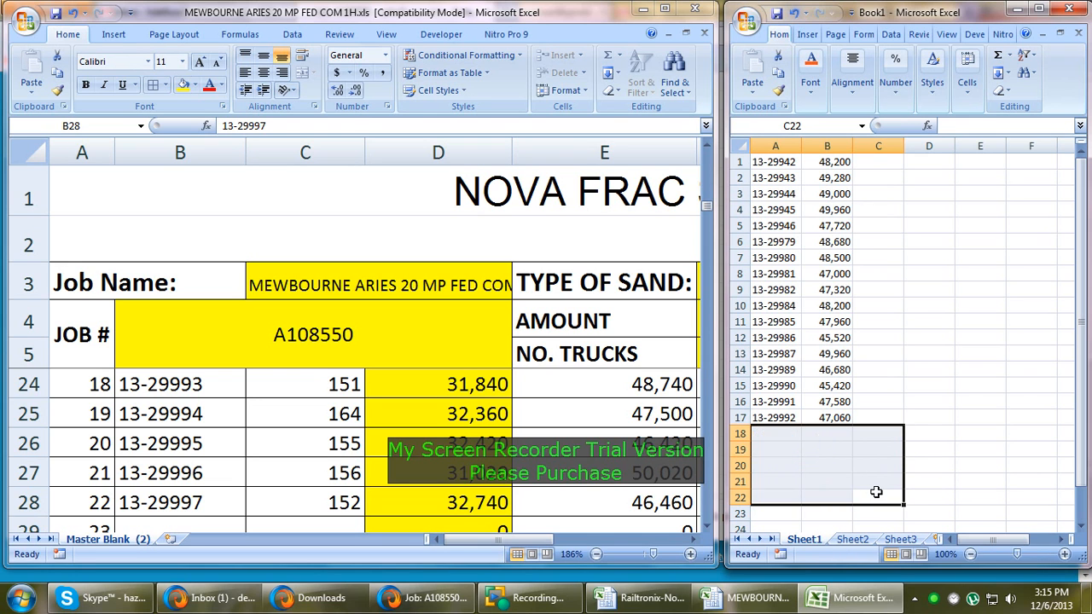
{"action": "left_click", "coordinate": [878, 417]}
- Check BOLs 13-29986 to 13-29992 and their net weights against the report, and clear them from rows 12 to 17 of Book1
{"action": "left_click", "coordinate": [250, 402]}
{"action": "left_click", "coordinate": [224, 385]}
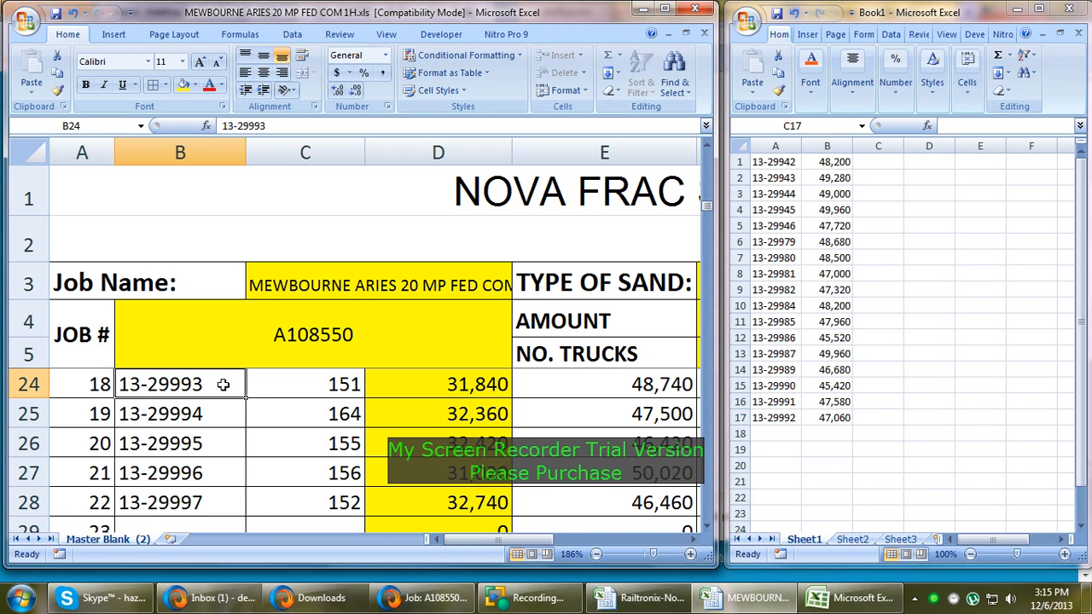
{"action": "left_click", "coordinate": [705, 147]}
{"action": "left_click", "coordinate": [706, 148]}
{"action": "left_click", "coordinate": [705, 147]}
{"action": "left_click", "coordinate": [706, 148]}
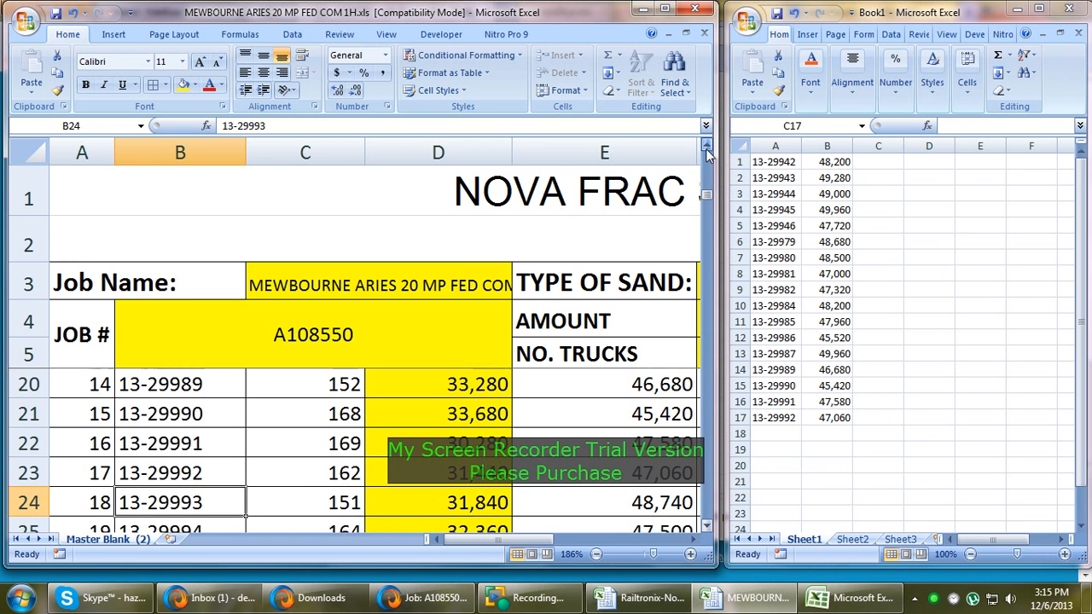
{"action": "left_click", "coordinate": [706, 148]}
{"action": "left_click", "coordinate": [706, 148]}
{"action": "left_click", "coordinate": [878, 416]}
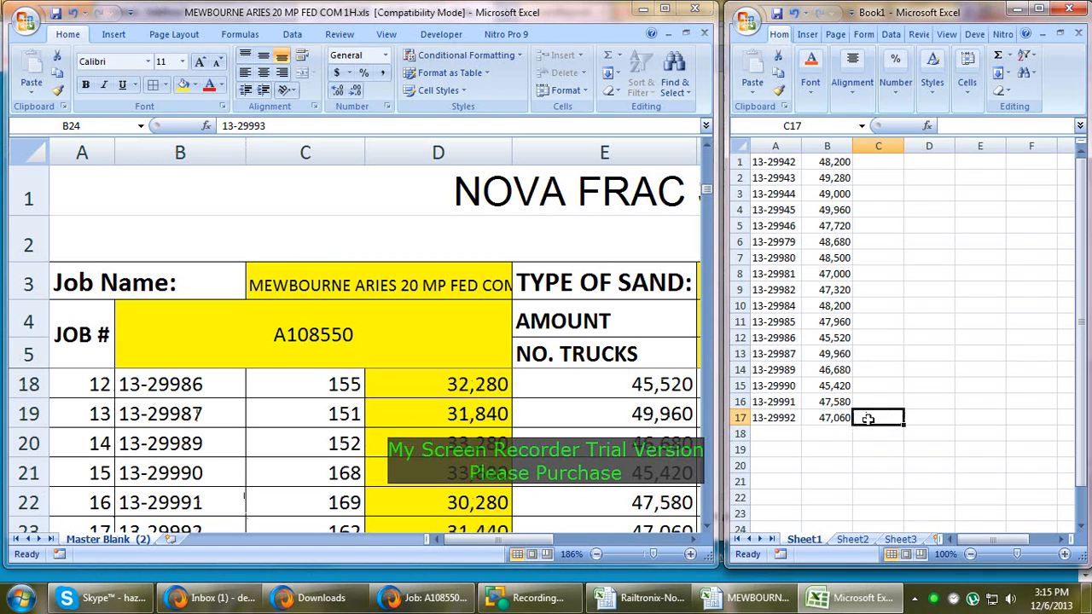
{"action": "left_click_drag", "start_coordinate": [878, 417], "coordinate": [771, 338]}
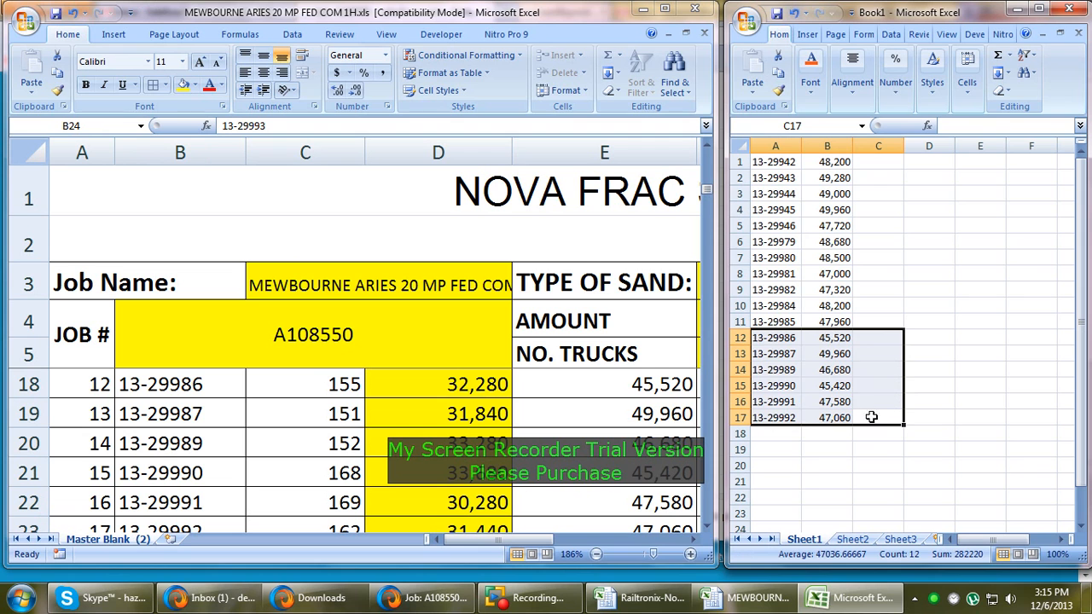
{"action": "key", "text": "Delete"}
- Check BOLs 13-29979 to 13-29985 and their net weights against the report, and clear them from rows 6 to 11 of Book1
{"action": "left_click", "coordinate": [200, 384]}
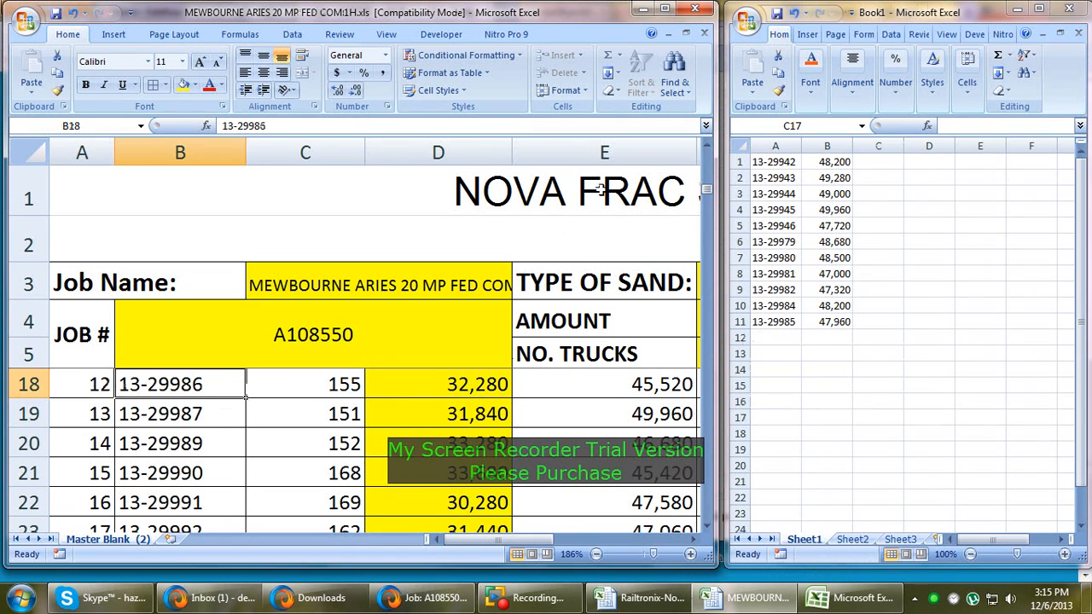
{"action": "left_click", "coordinate": [707, 147]}
{"action": "left_click", "coordinate": [707, 146]}
{"action": "left_click", "coordinate": [707, 146]}
{"action": "left_click", "coordinate": [707, 147]}
{"action": "left_click", "coordinate": [706, 147]}
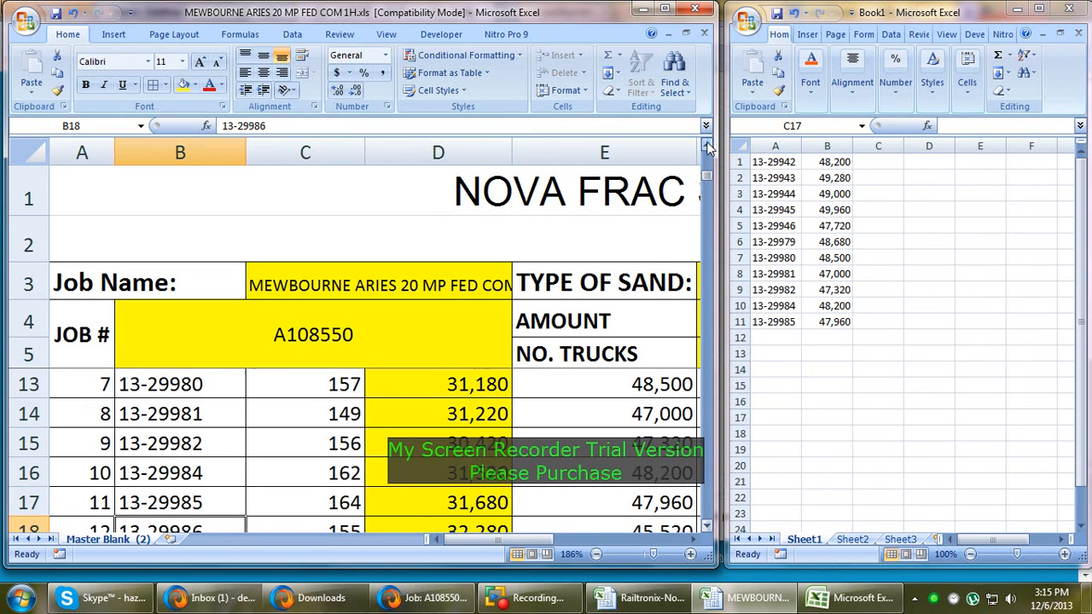
{"action": "left_click", "coordinate": [707, 147]}
{"action": "left_click", "coordinate": [870, 389]}
{"action": "left_click_drag", "start_coordinate": [877, 322], "coordinate": [768, 241]}
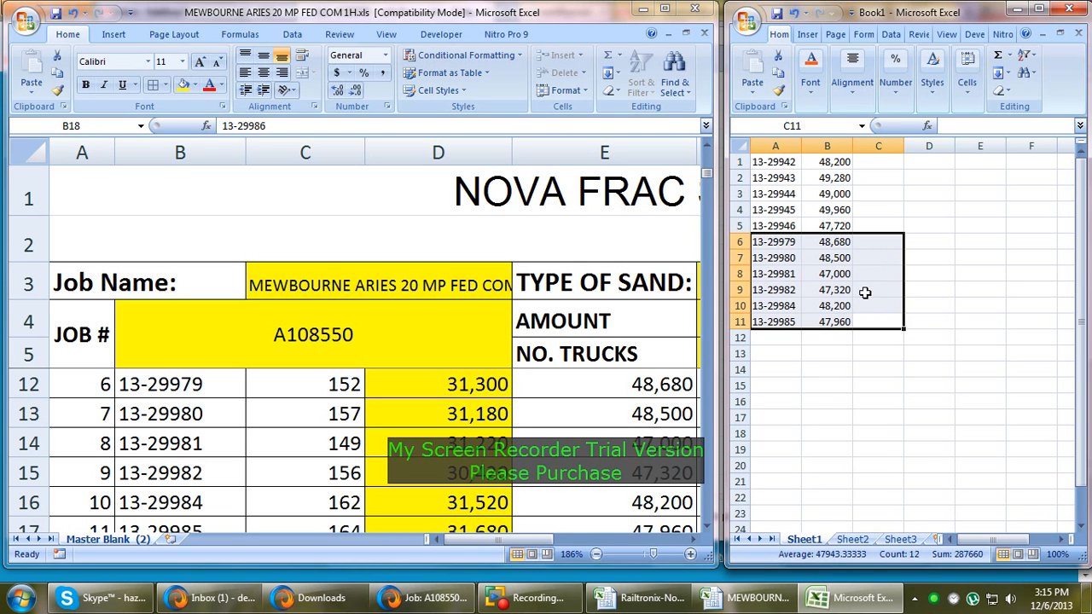
{"action": "key", "text": "Delete"}
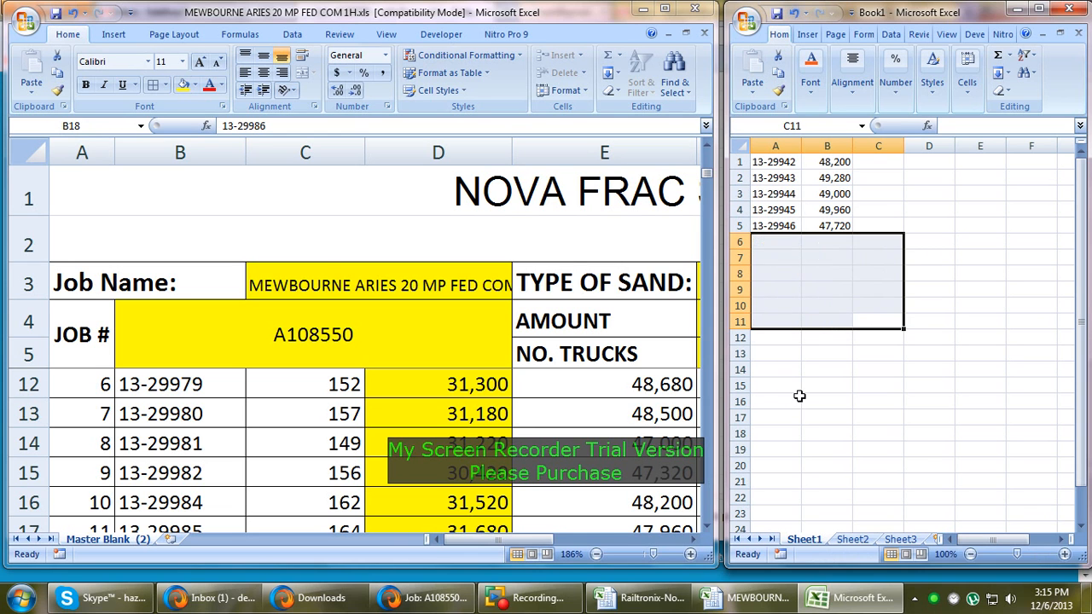
- Compare the remaining Book1 entries, 13-29942 to 13-29946, with the first five tickets of the MEWBOURNE report
{"action": "left_click", "coordinate": [218, 383]}
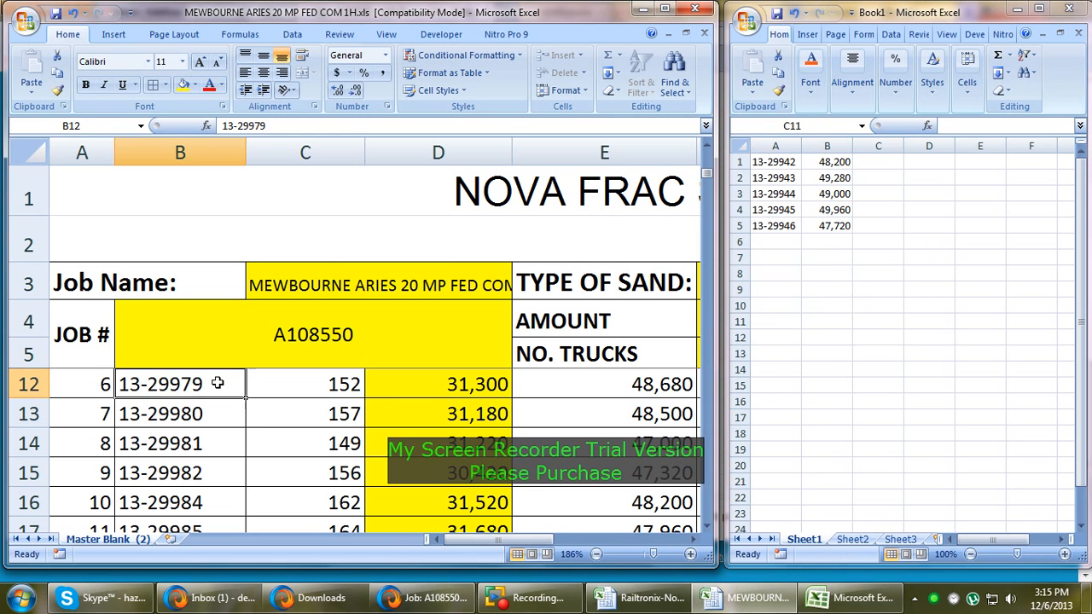
{"action": "left_click", "coordinate": [708, 150]}
{"action": "left_click", "coordinate": [708, 150]}
{"action": "left_click", "coordinate": [707, 150]}
{"action": "left_click", "coordinate": [708, 150]}
{"action": "left_click", "coordinate": [707, 150]}
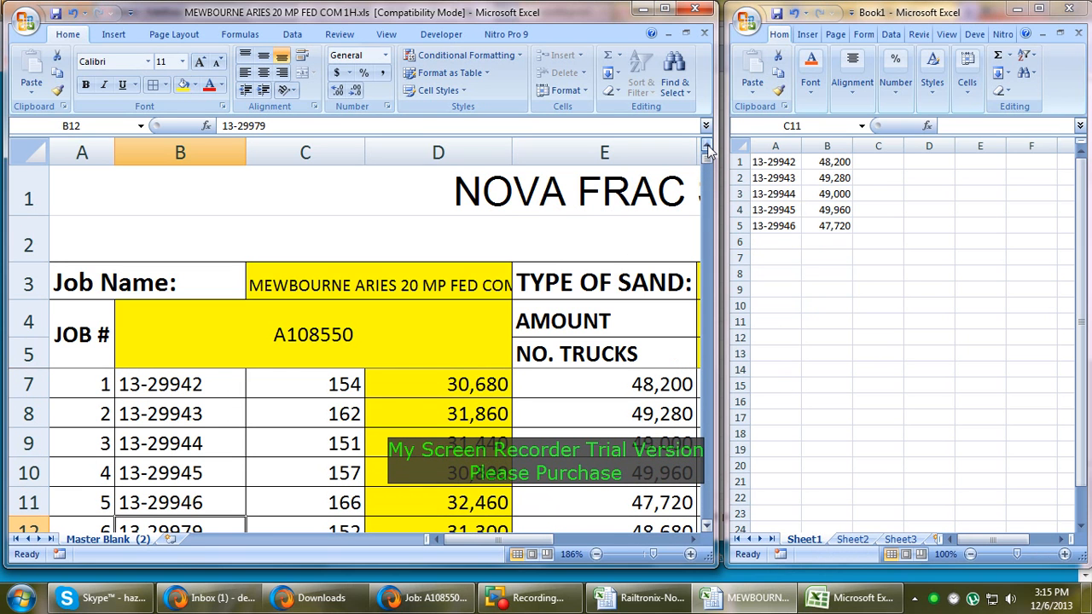
{"action": "left_click", "coordinate": [848, 248]}
{"action": "left_click_drag", "start_coordinate": [779, 162], "coordinate": [879, 226]}
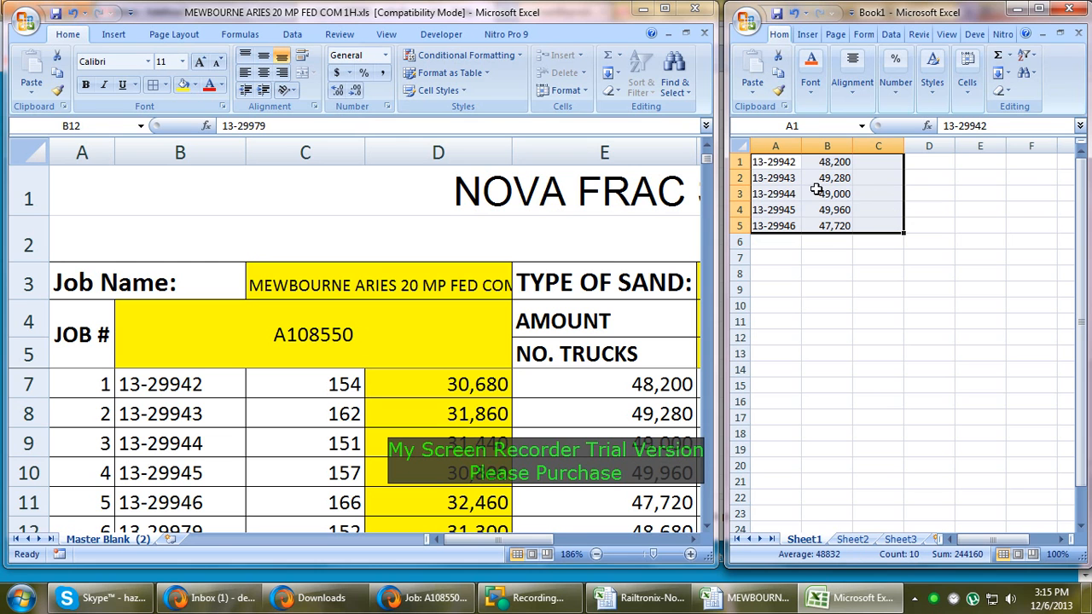
- Close the MEWBOURNE report and Book1 without saving changes
{"action": "left_click", "coordinate": [695, 9]}
{"action": "left_click", "coordinate": [547, 338]}
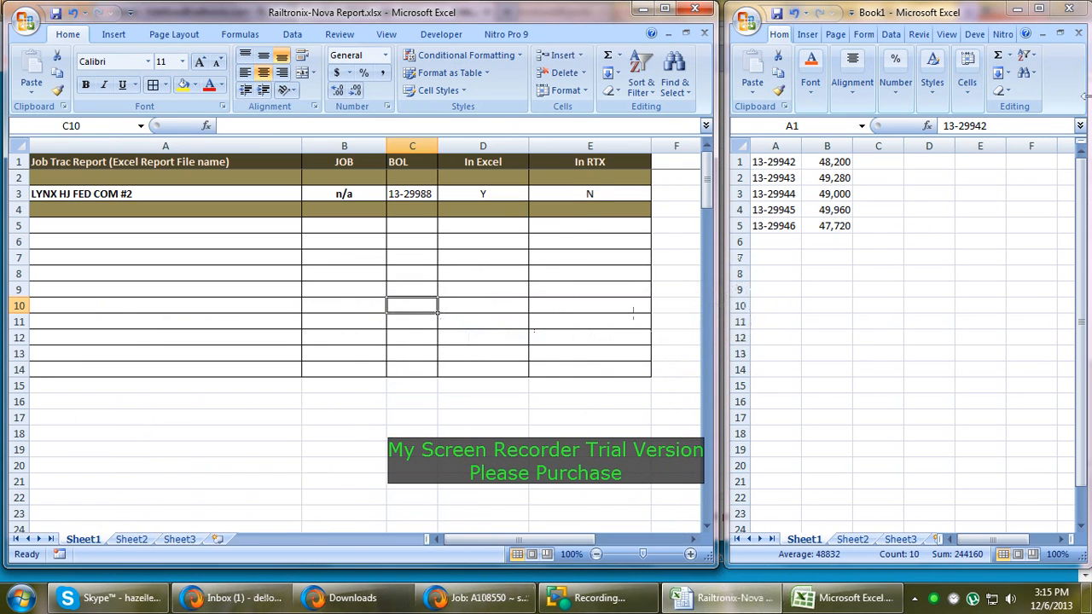
{"action": "left_click", "coordinate": [1069, 9]}
{"action": "left_click", "coordinate": [556, 339]}
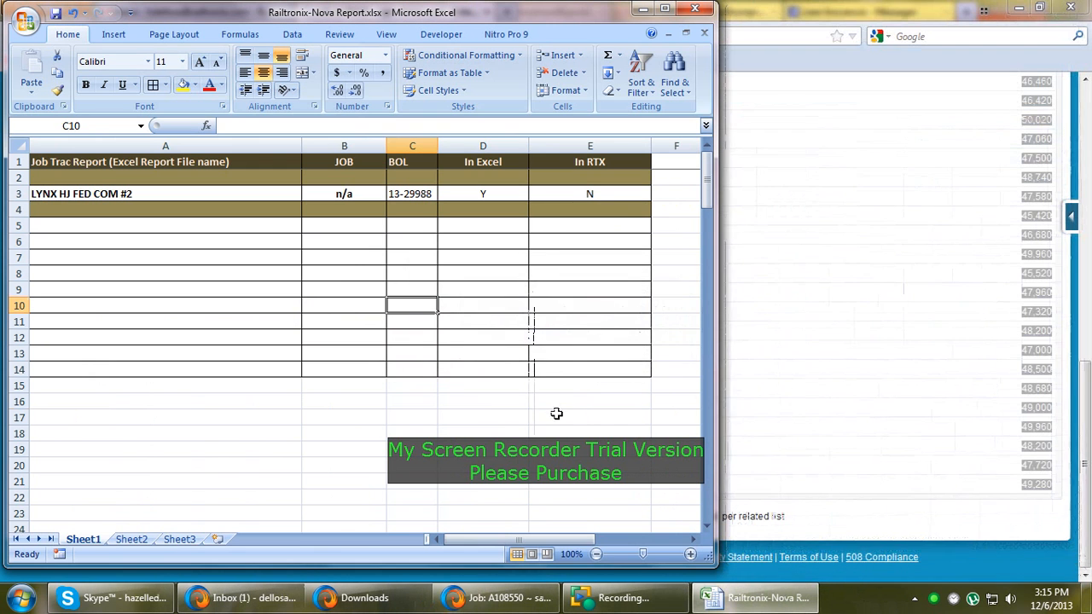
- Paste a blank cell over A5:E21 to remove the unused table borders in the Railtronix-Nova Report, and save the workbook
{"action": "left_click", "coordinate": [623, 424]}
{"action": "key", "text": "ctrl+c"}
{"action": "left_click_drag", "start_coordinate": [226, 225], "coordinate": [609, 484]}
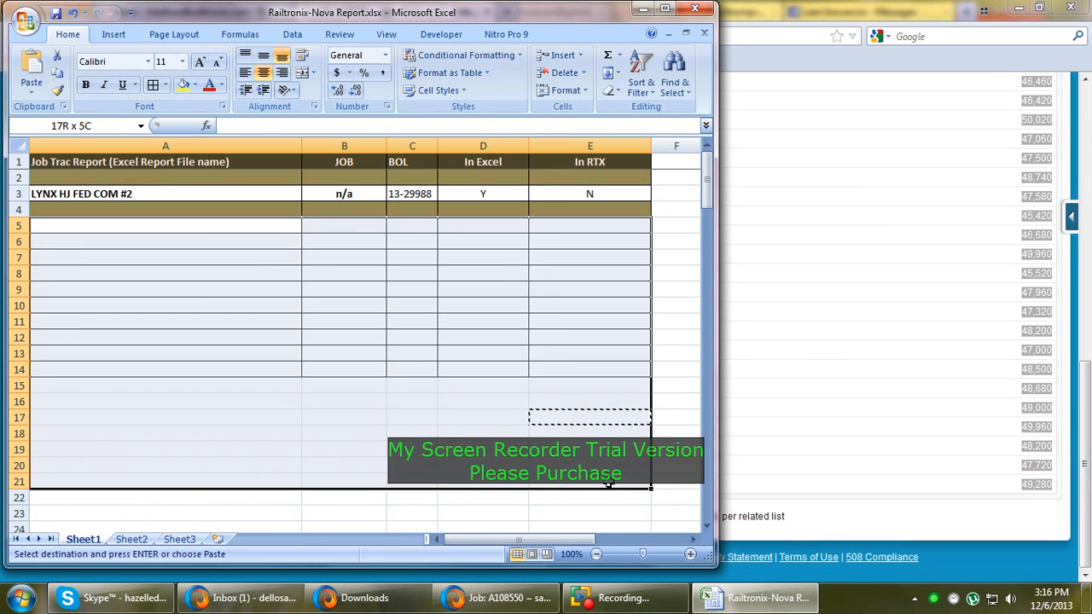
{"action": "left_click", "coordinate": [669, 162]}
{"action": "key", "text": "ctrl+s"}
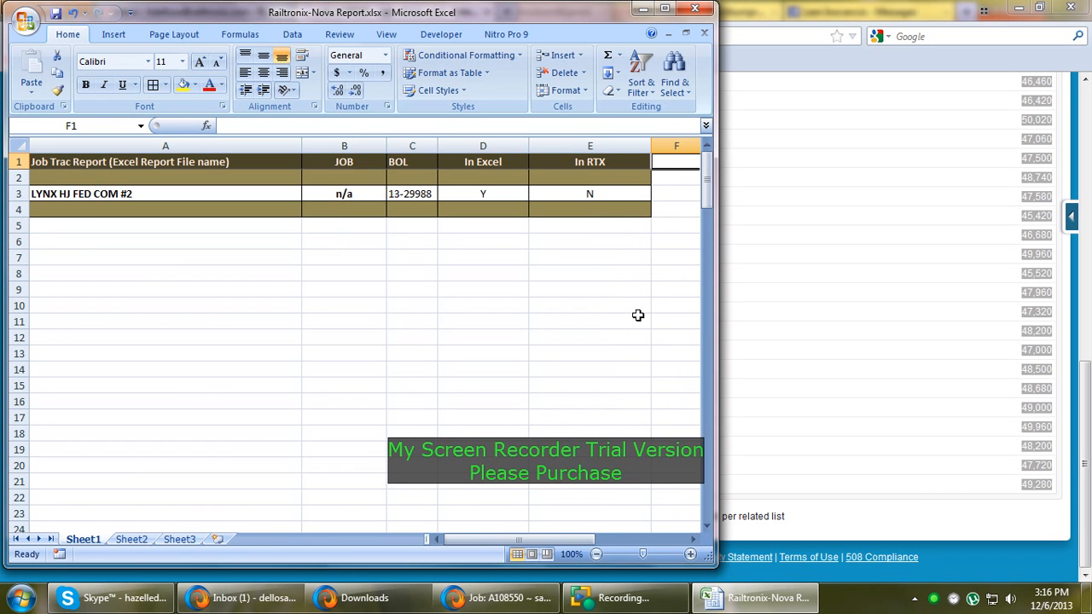
- Switch to Gmail in the browser and open the "daily reports" email from the nova team at its reply area
{"action": "left_click", "coordinate": [494, 598]}
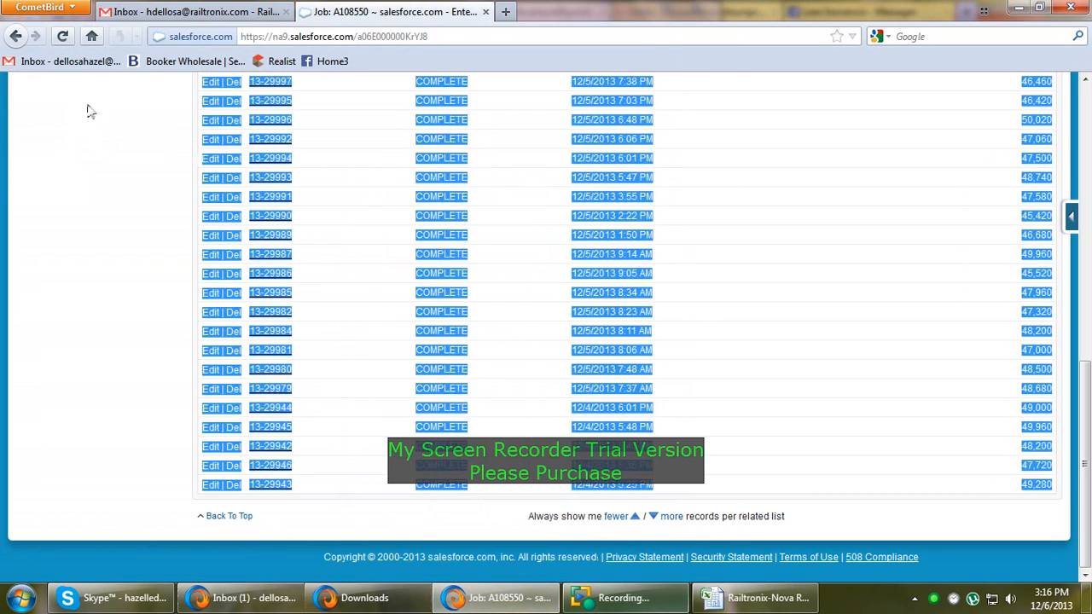
{"action": "left_click", "coordinate": [212, 8]}
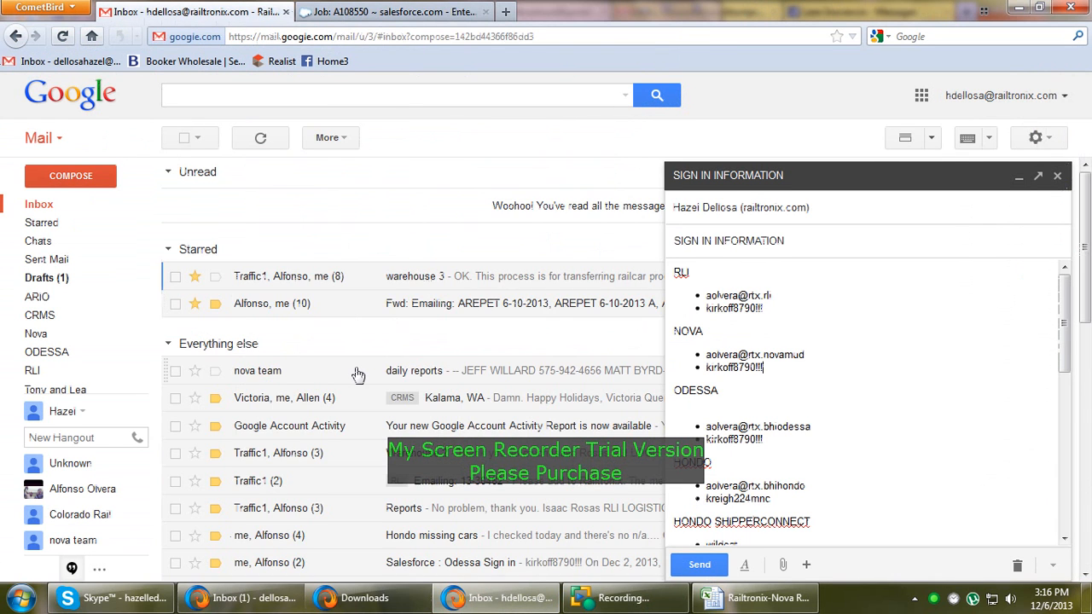
{"action": "left_click", "coordinate": [357, 373]}
{"action": "scroll", "coordinate": [358, 375], "scroll_direction": "down", "scroll_amount": 3}
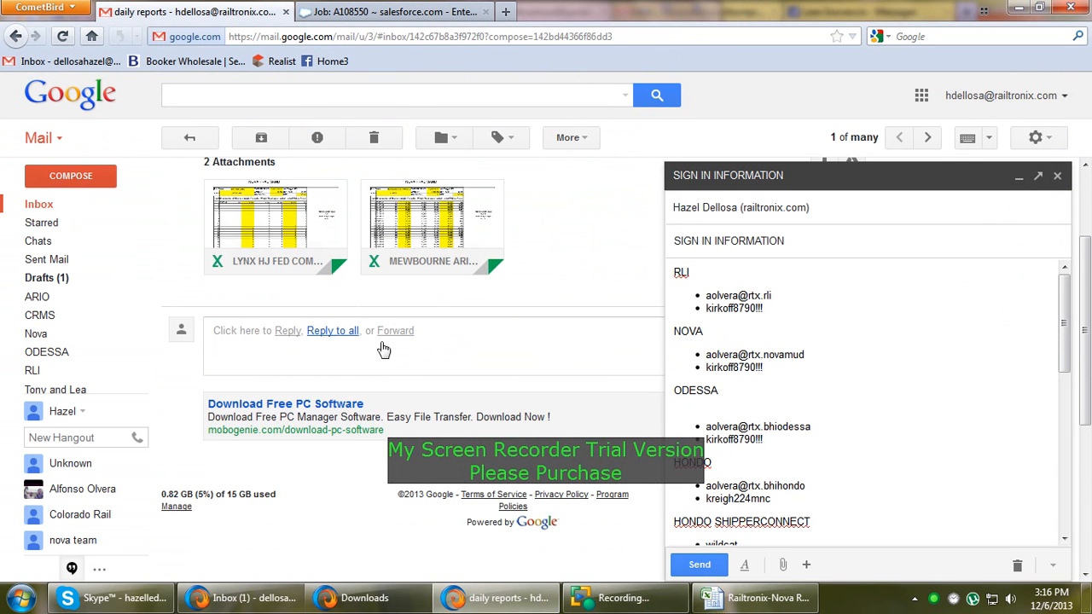
- Start a reply to all on the daily reports email and add the suggested colleague as a To recipient
{"action": "left_click", "coordinate": [382, 337]}
{"action": "left_click", "coordinate": [373, 336]}
{"action": "type", "text": "a"}
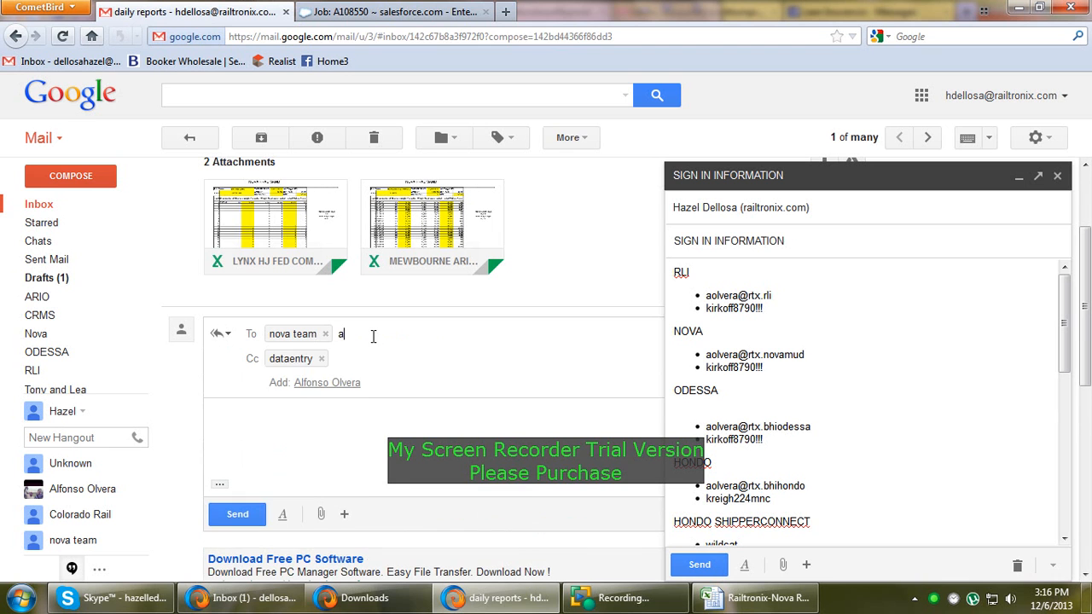
{"action": "left_click", "coordinate": [368, 367]}
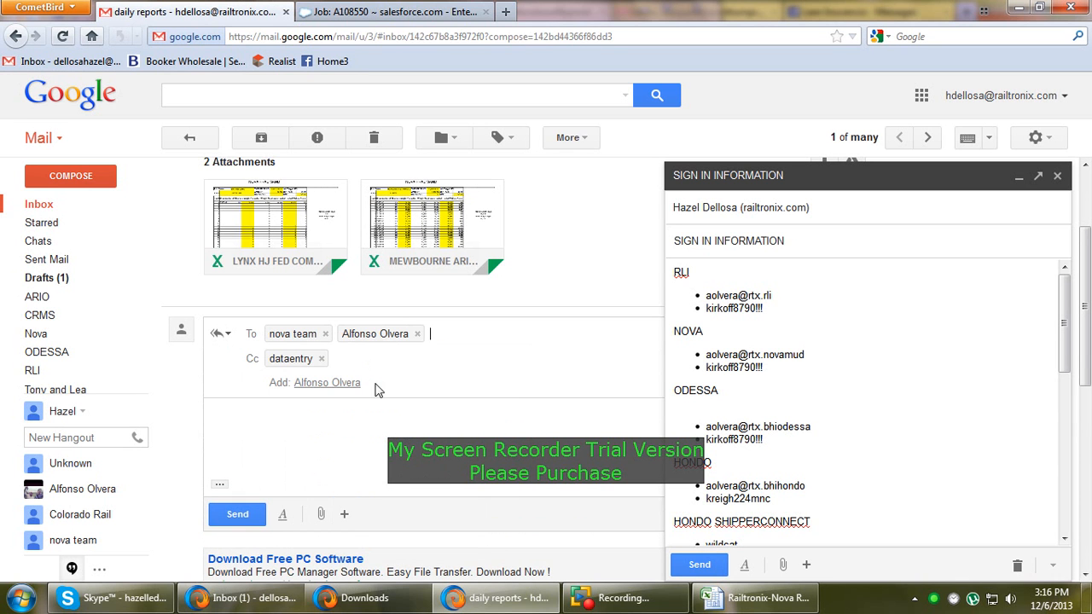
- Attach the Railtronix-Nova Report.xlsx file from the Desktop to the daily reports reply
{"action": "left_click", "coordinate": [316, 519]}
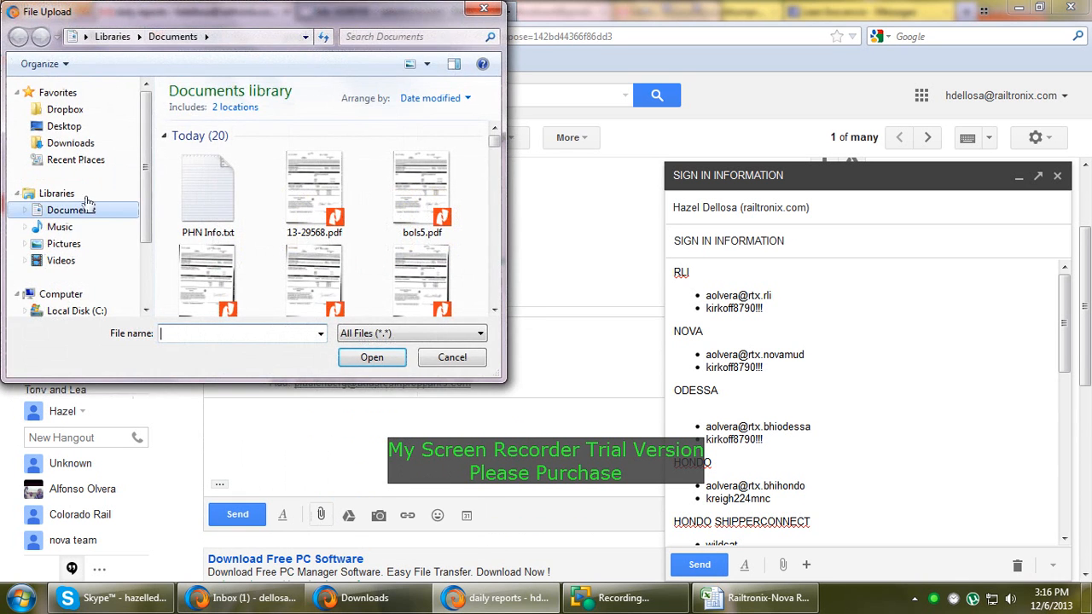
{"action": "left_click", "coordinate": [68, 126]}
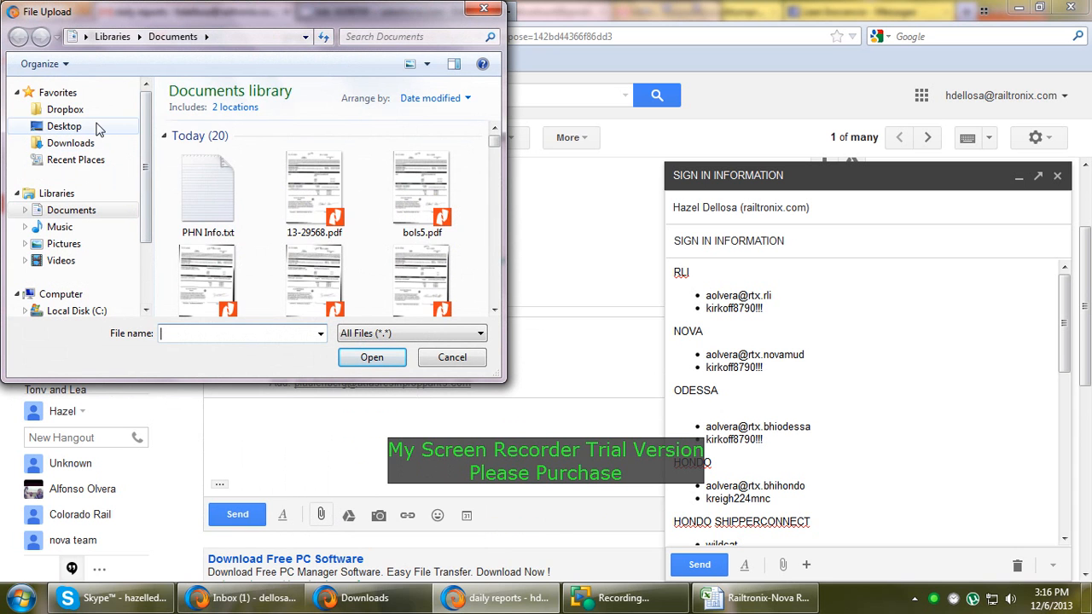
{"action": "left_click_drag", "start_coordinate": [494, 280], "coordinate": [495, 111]}
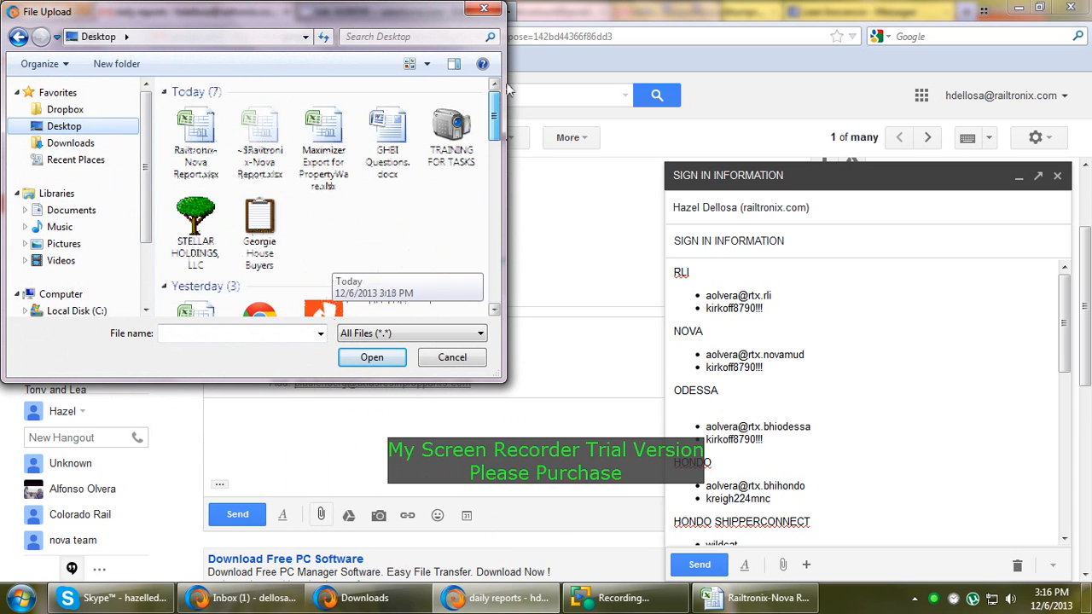
{"action": "left_click", "coordinate": [203, 169]}
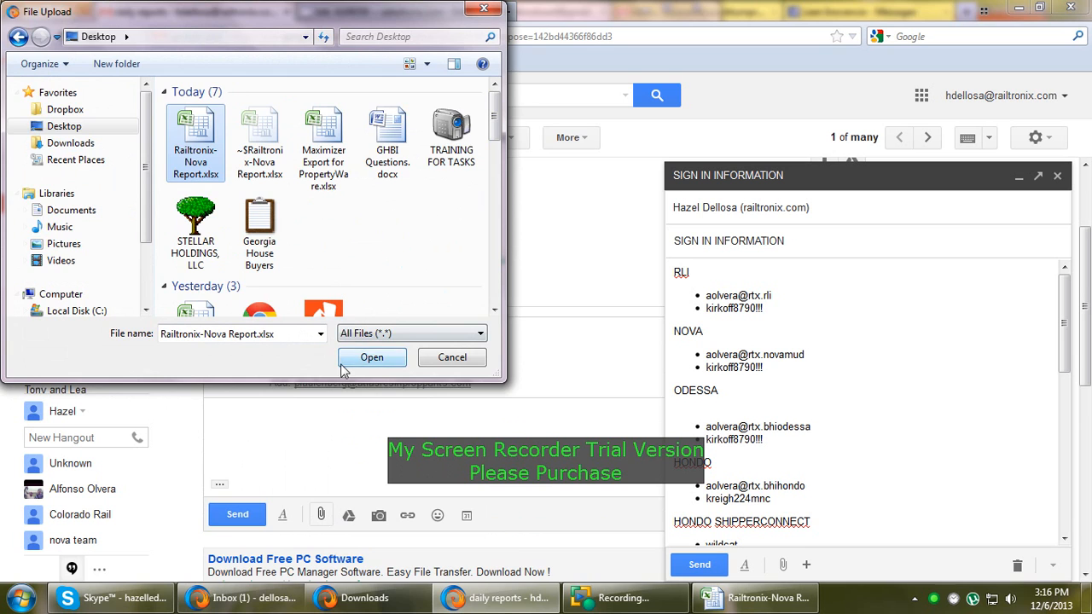
{"action": "left_click", "coordinate": [371, 357]}
- Write "Please see attachment. Thank you!" as the reply's message and send it
{"action": "left_click", "coordinate": [275, 428]}
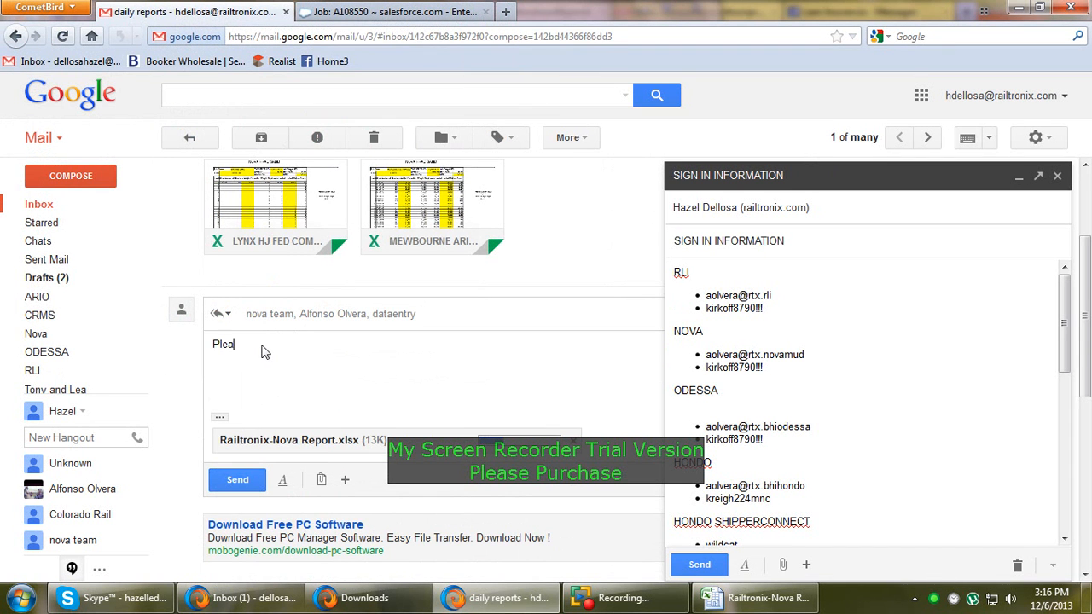
{"action": "type", "text": "Please see attachment. "}
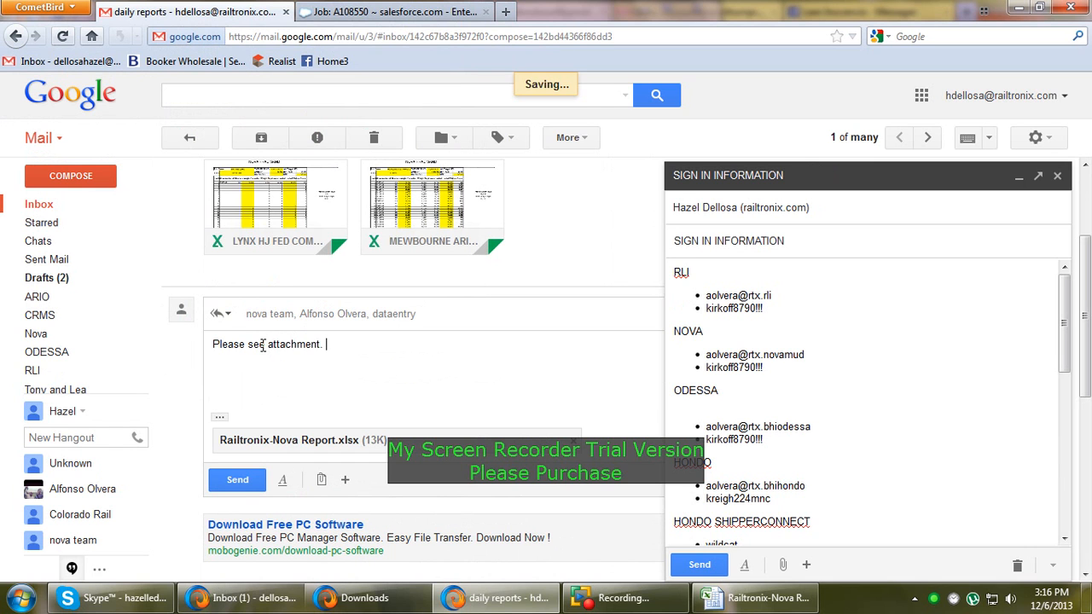
{"action": "type", "text": "Than"}
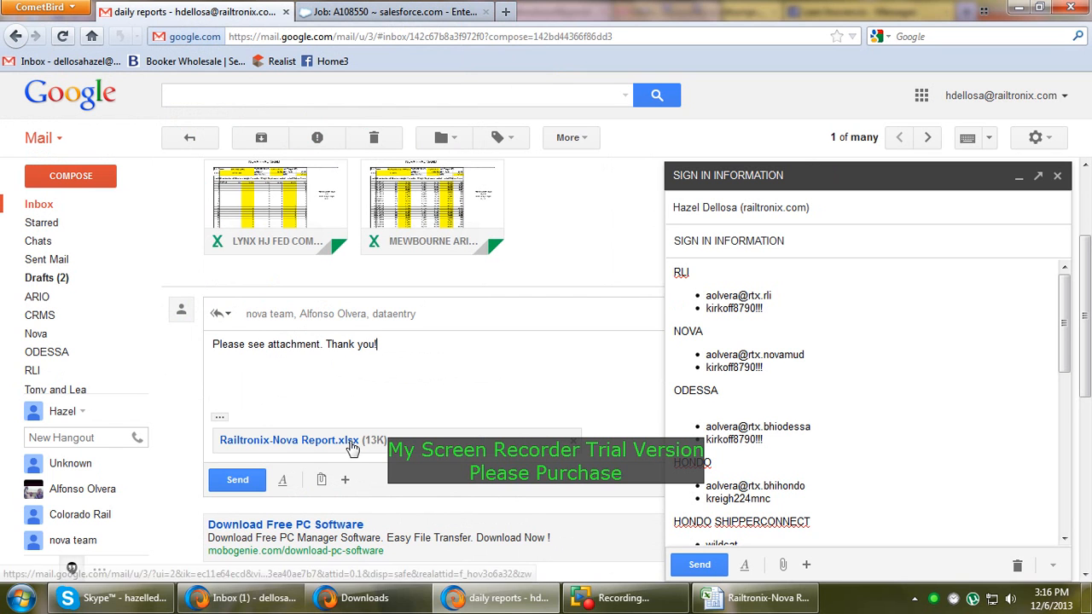
{"action": "left_click", "coordinate": [238, 481]}
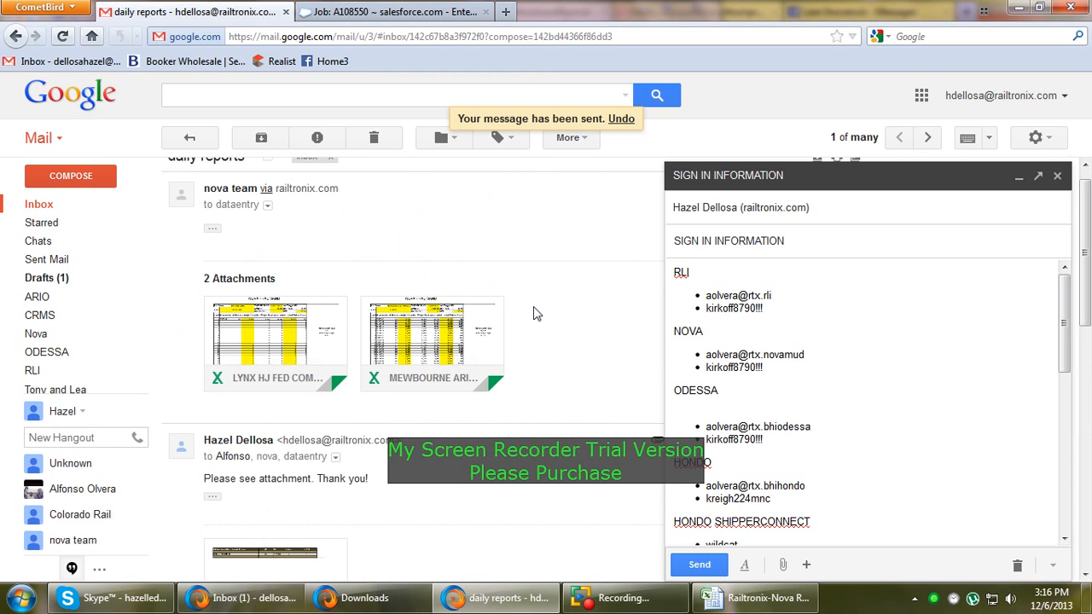
{"action": "left_click", "coordinate": [418, 12]}
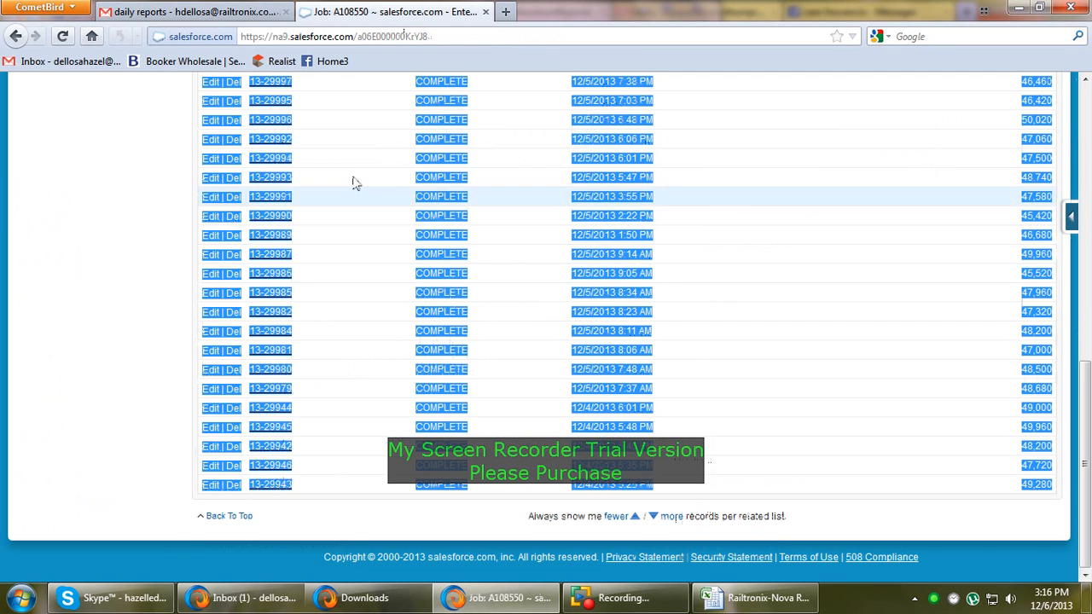
{"action": "scroll", "coordinate": [158, 512], "scroll_direction": "up", "scroll_amount": 15}
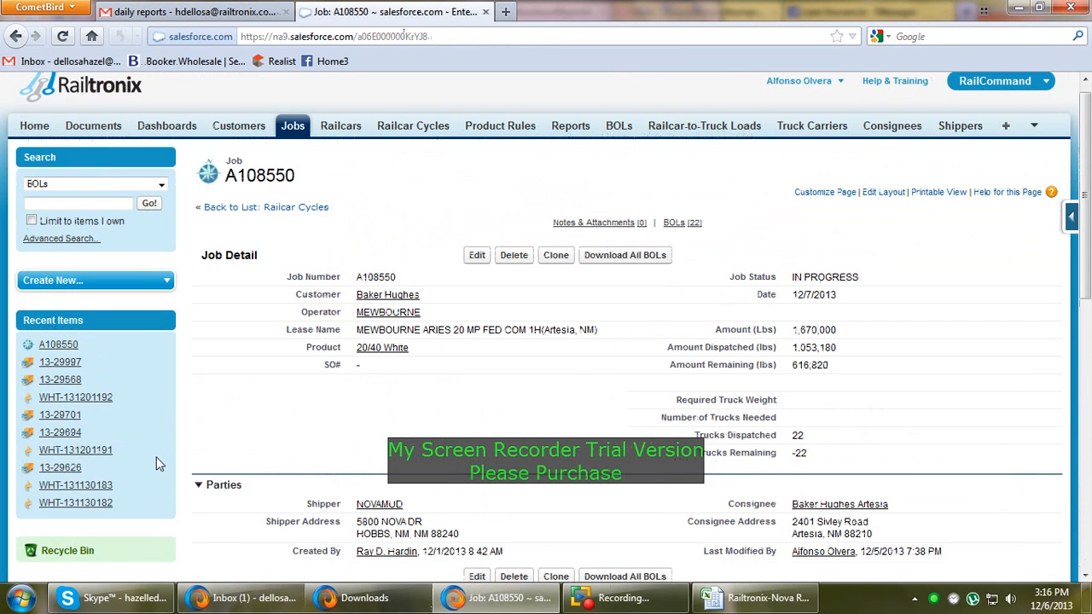
{"action": "mouse_move", "coordinate": [157, 459]}
{"action": "scroll", "coordinate": [371, 425], "scroll_direction": "down", "scroll_amount": 8}
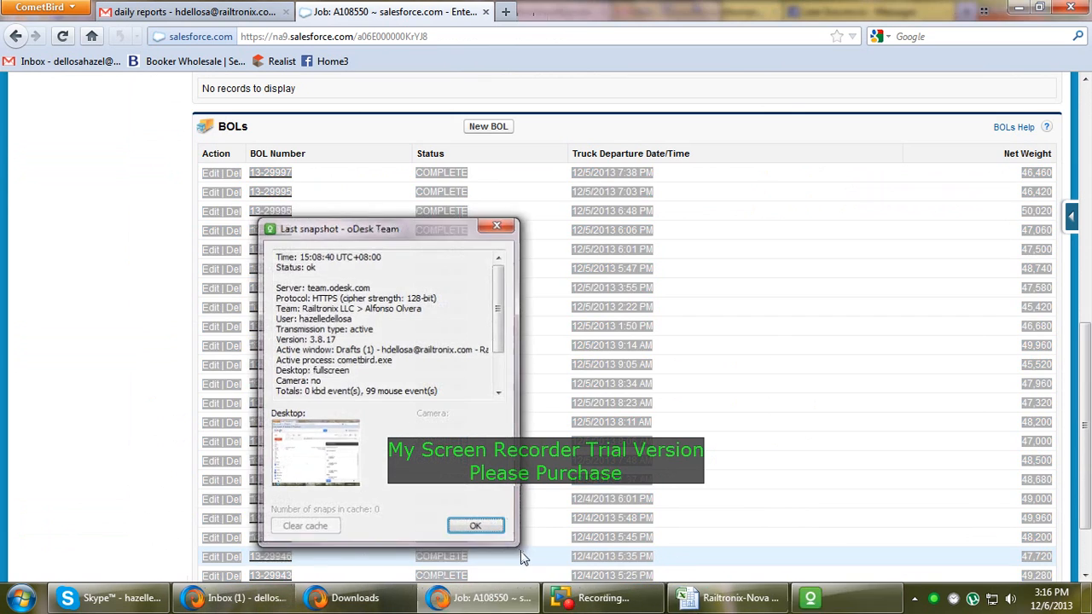
{"action": "left_click", "coordinate": [616, 598]}
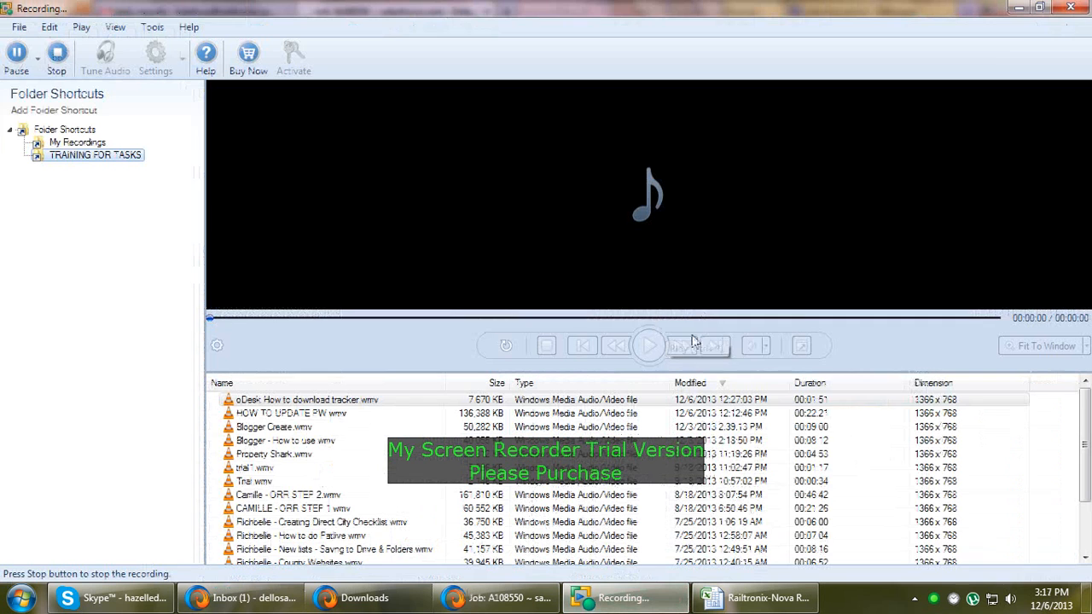